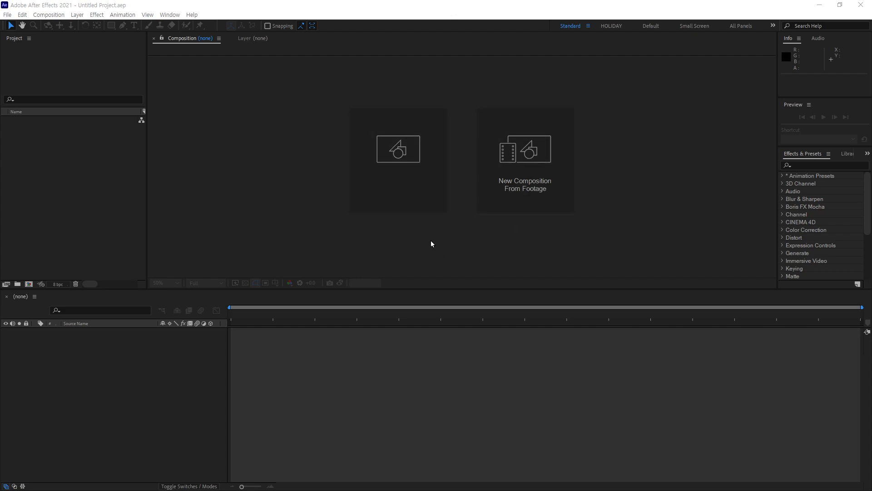
- Start a new composition and open its name for editing in the composition settings
drag(413, 290, 405, 338)
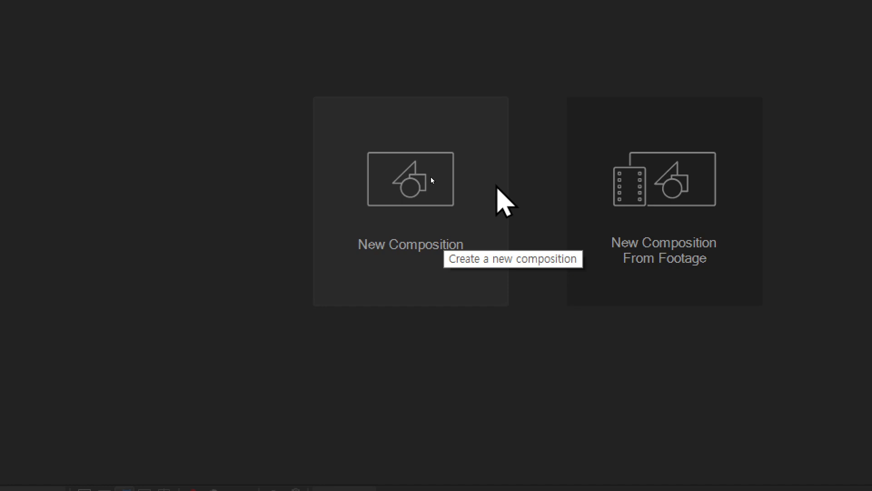
click(425, 180)
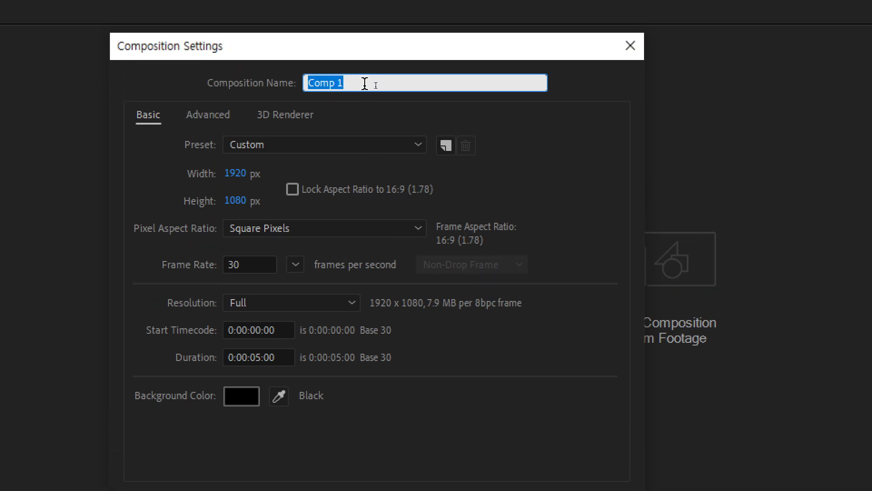
drag(368, 57, 285, 62)
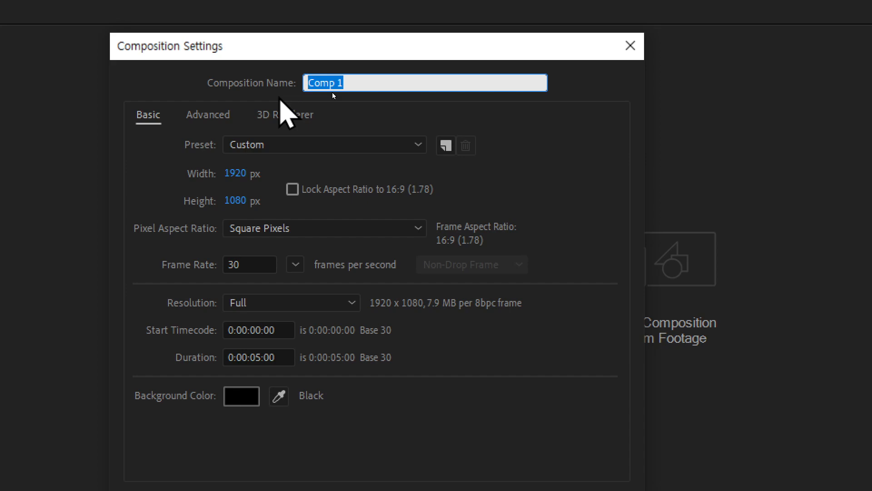
text(motion)
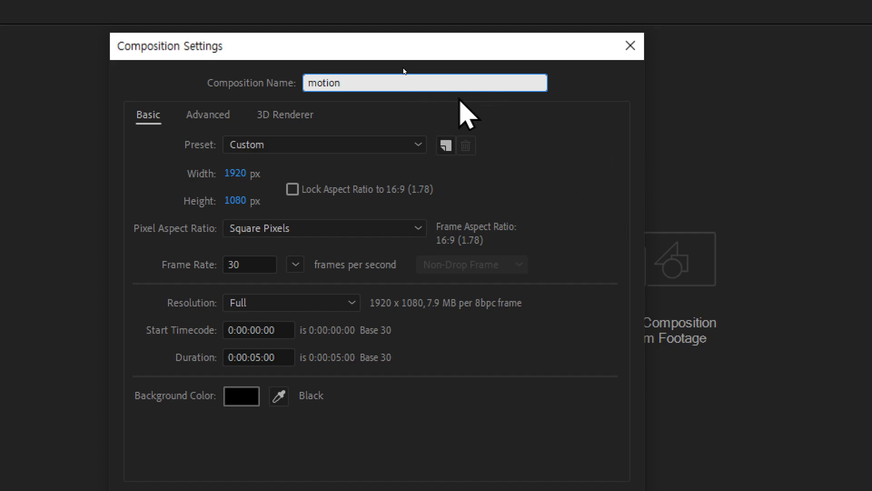
key(BackSpace)
key(BackSpace)
key(BackSpace)
key(BackSpace)
key(BackSpace)
key(BackSpace)
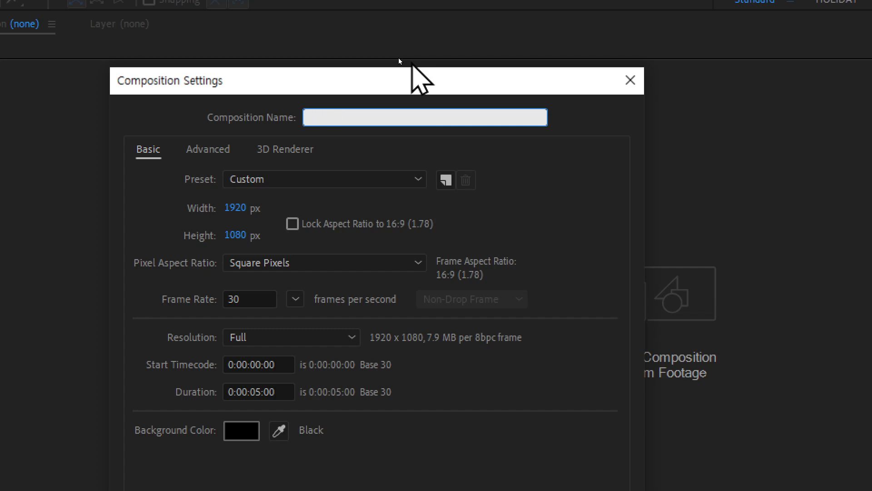
- Name the composition "infographic" and create it with the existing size, frame rate and duration settings
text(info)
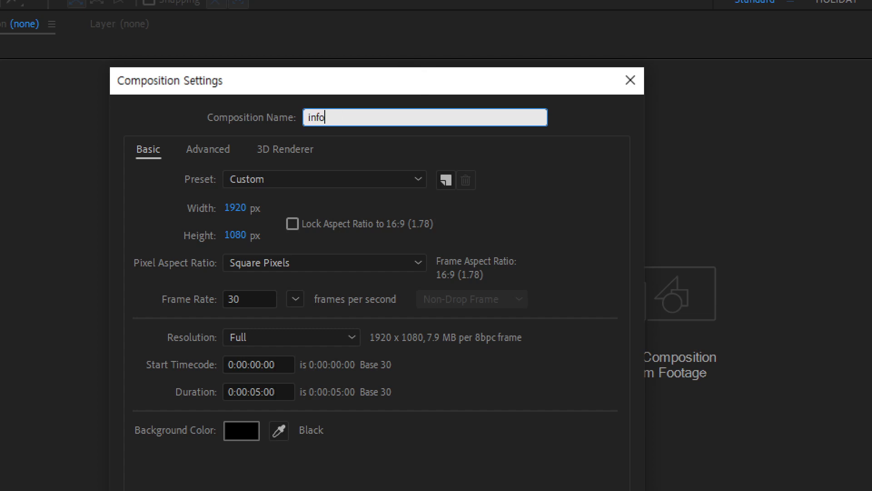
text(graphics)
key(BackSpace)
click(598, 130)
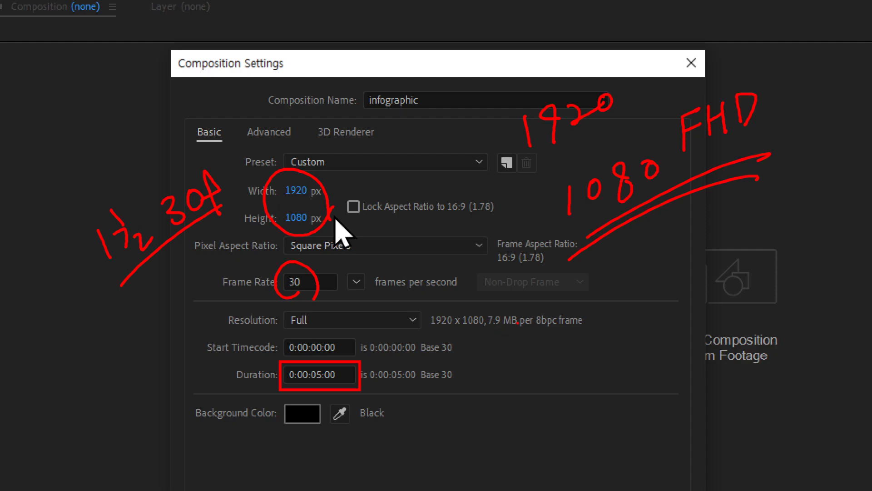
mouse_move(492, 321)
mouse_down()
mouse_move(495, 354)
mouse_move(514, 326)
mouse_up()
mouse_move(583, 317)
mouse_down()
mouse_move(582, 336)
mouse_move(586, 316)
mouse_up()
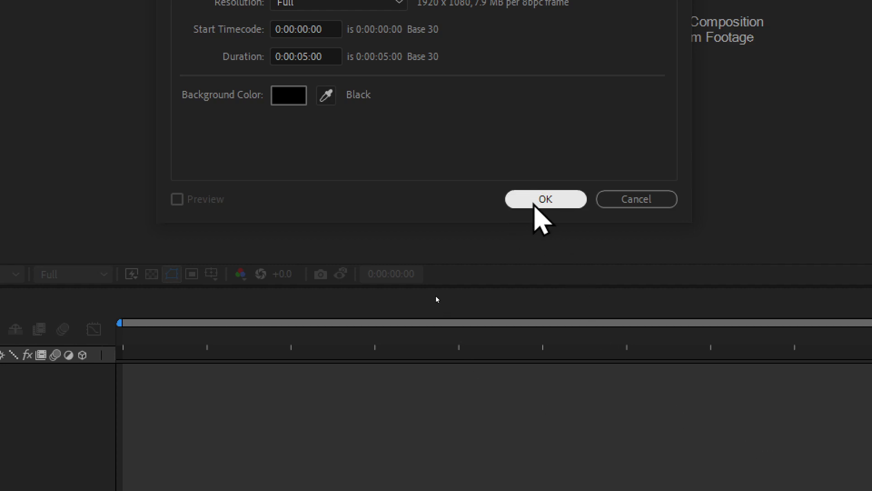
click(539, 200)
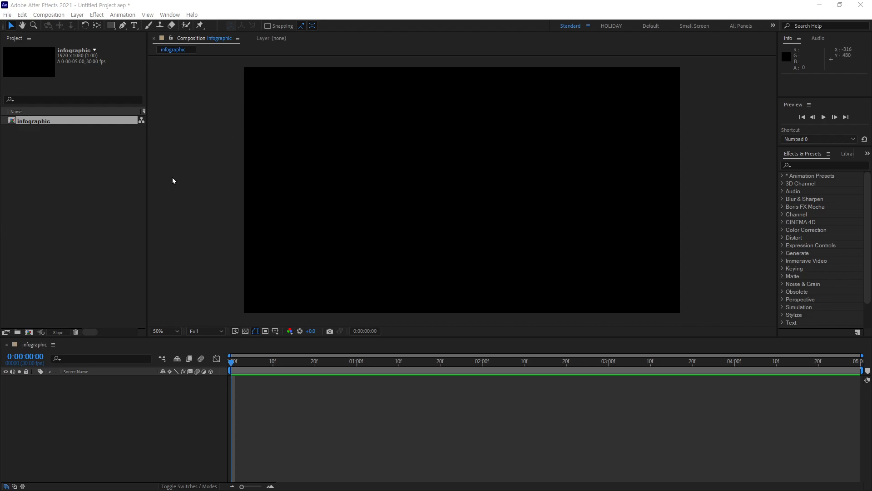
- Draw a closed four-point bar with a slanted right end near the frame's upper left using the Pen tool, its left end outside the frame
click(109, 25)
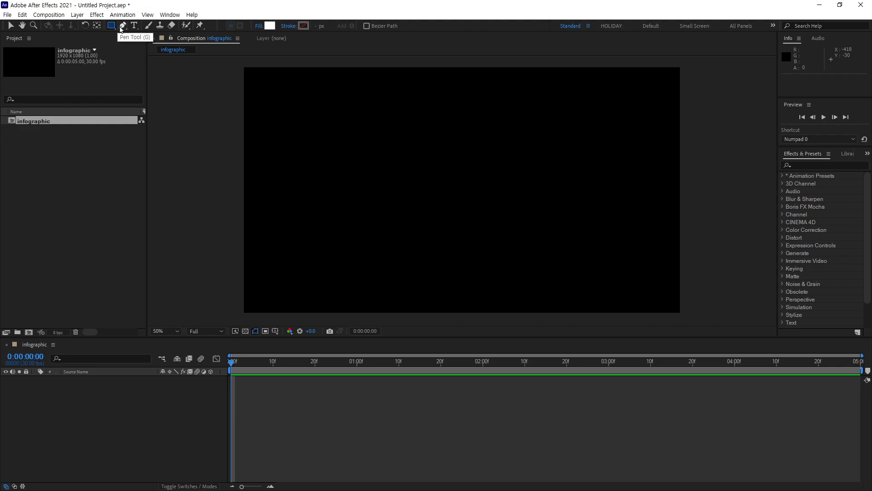
click(122, 25)
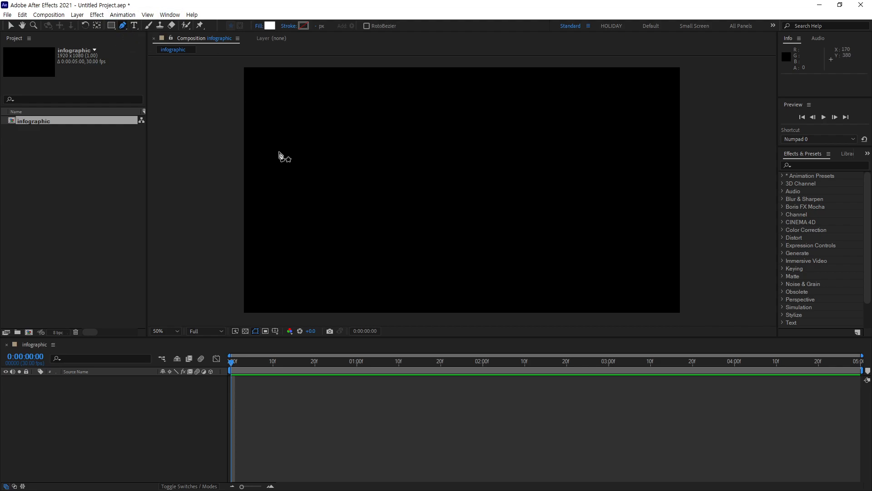
click(264, 100)
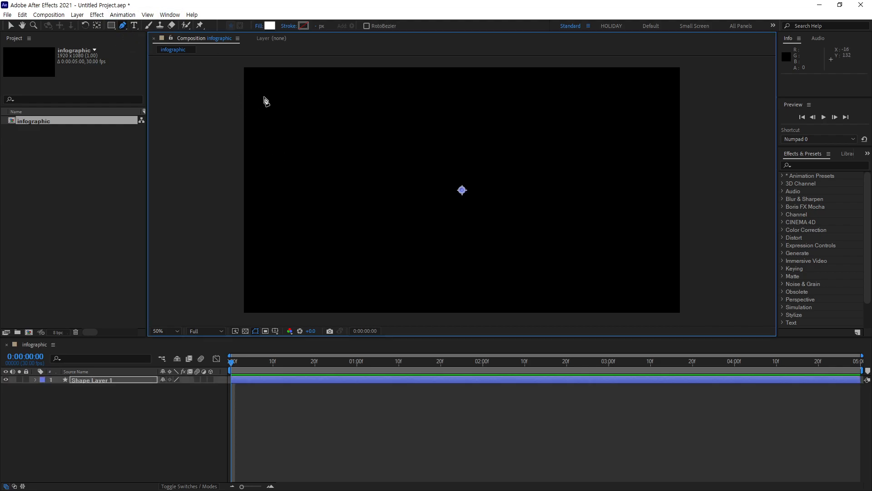
click(447, 97)
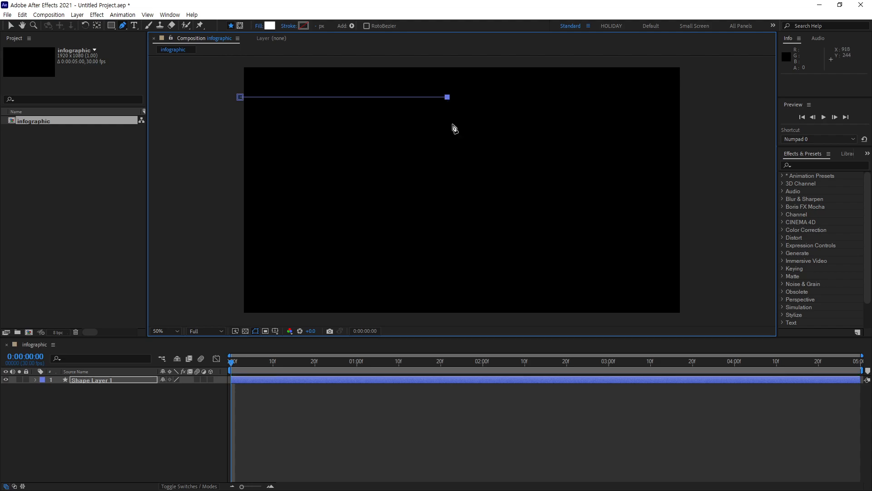
click(423, 125)
click(239, 125)
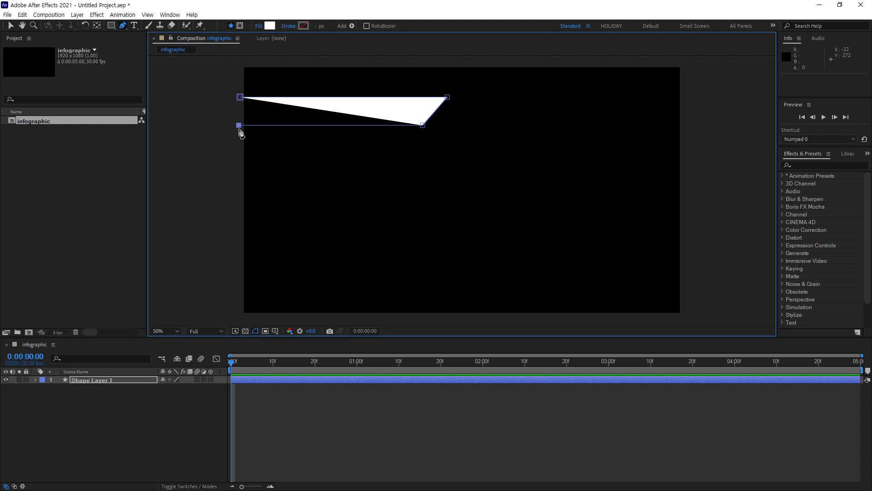
click(240, 97)
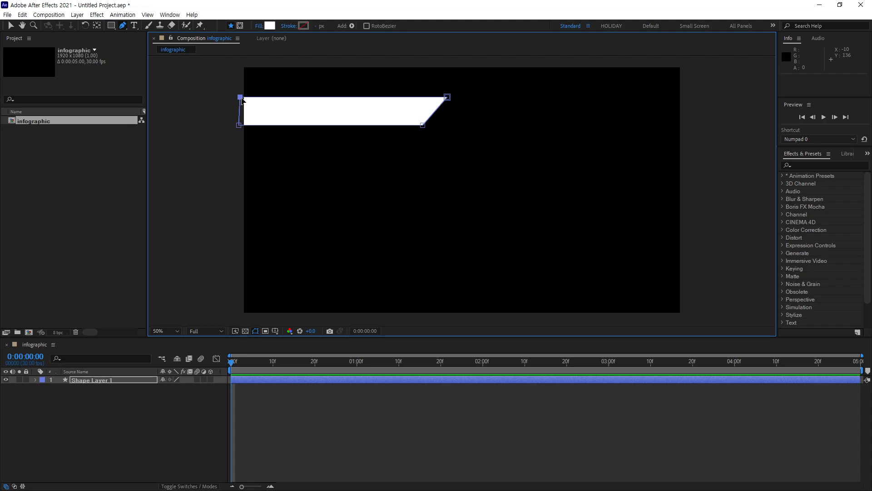
drag(242, 100, 234, 129)
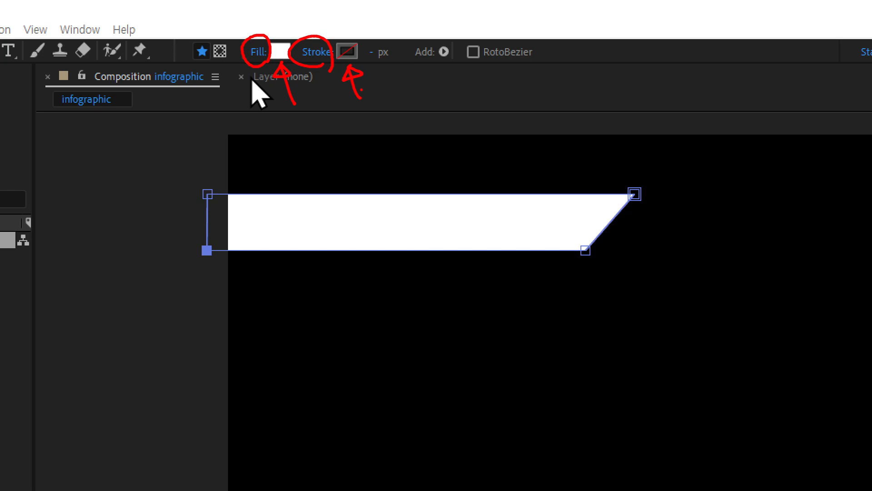
key(Escape)
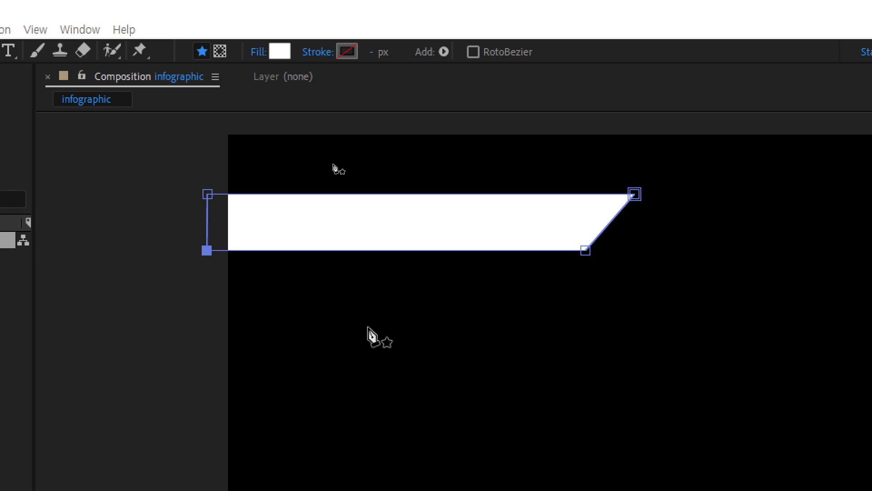
- Set the bar's fill type to None in the fill options
click(259, 53)
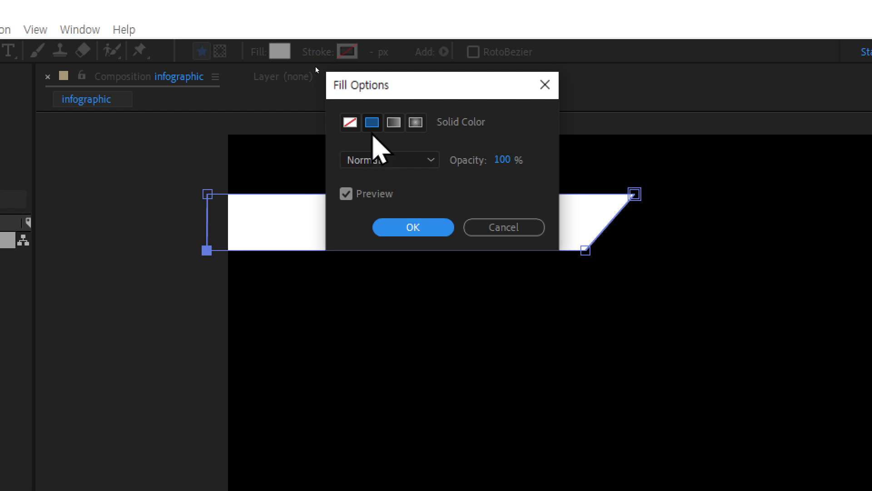
click(512, 227)
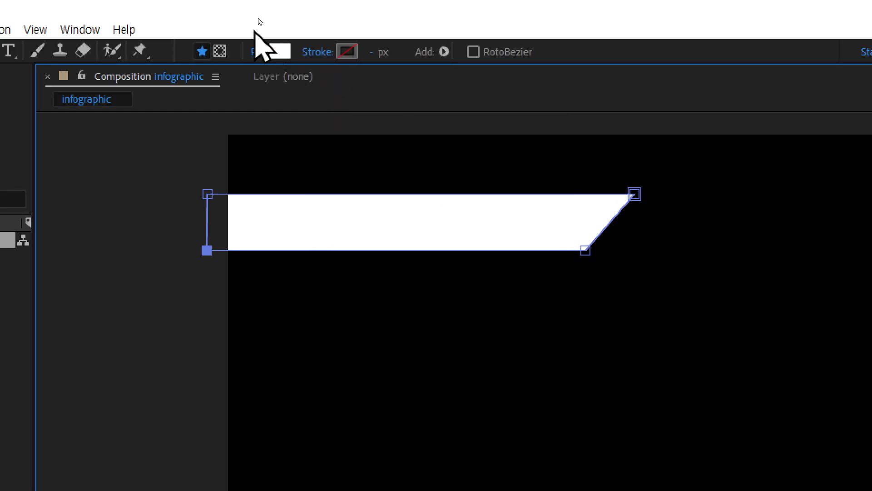
click(257, 52)
click(350, 126)
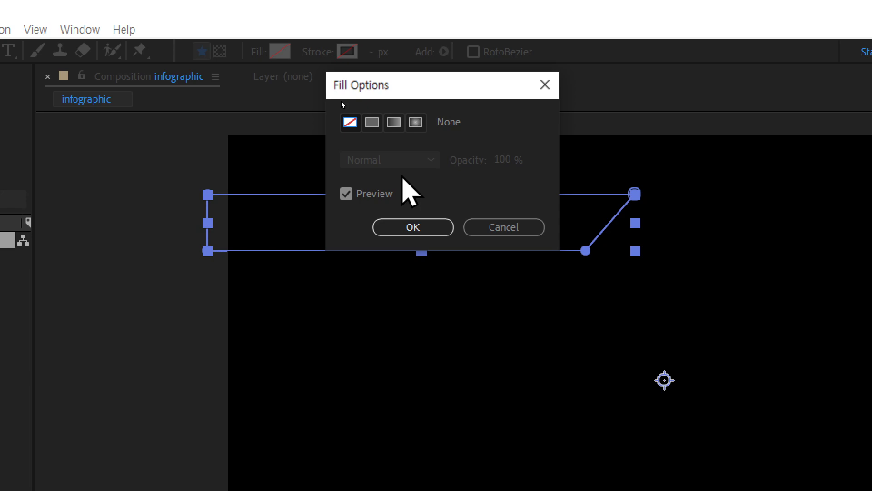
click(443, 227)
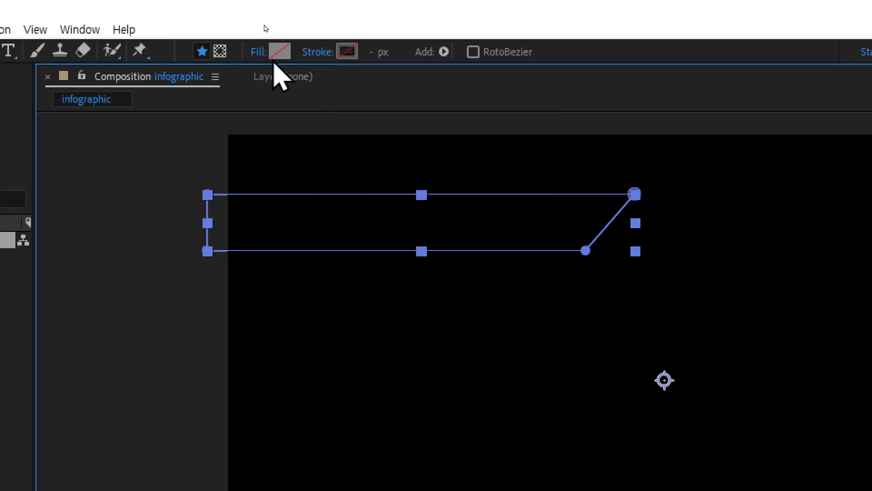
- Fill the bar with light pink, RGB 255, 185, 185
click(283, 54)
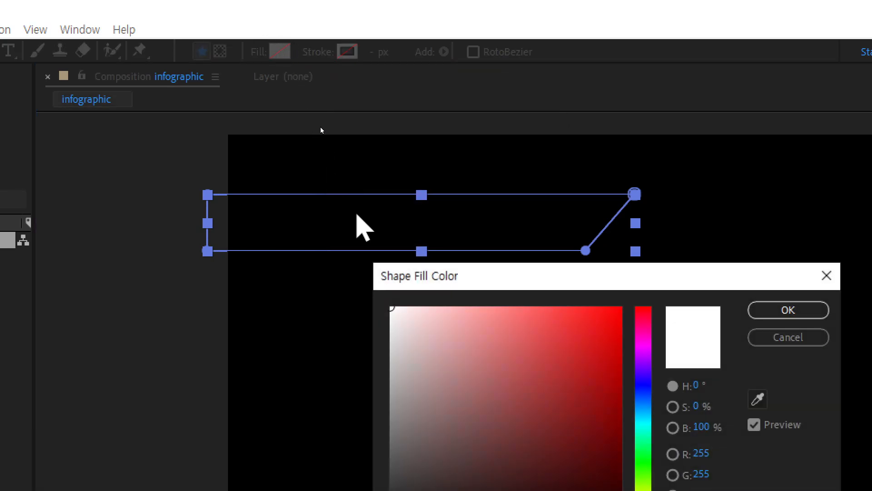
click(453, 306)
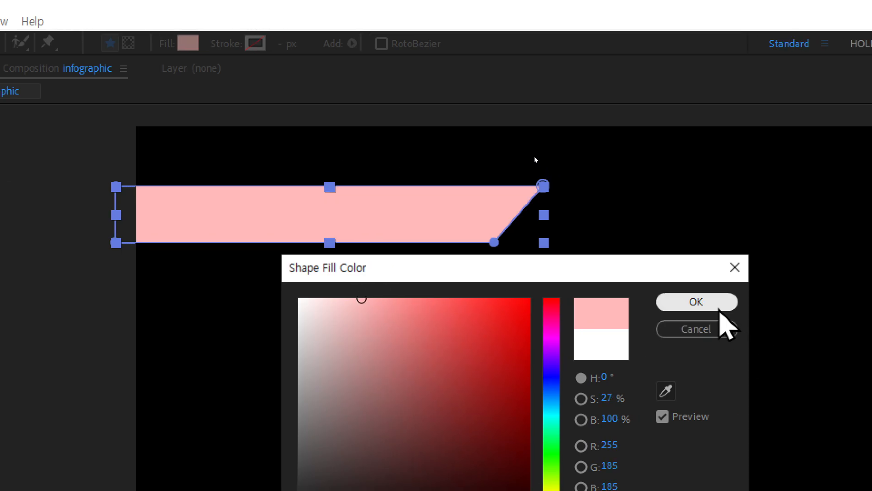
click(720, 305)
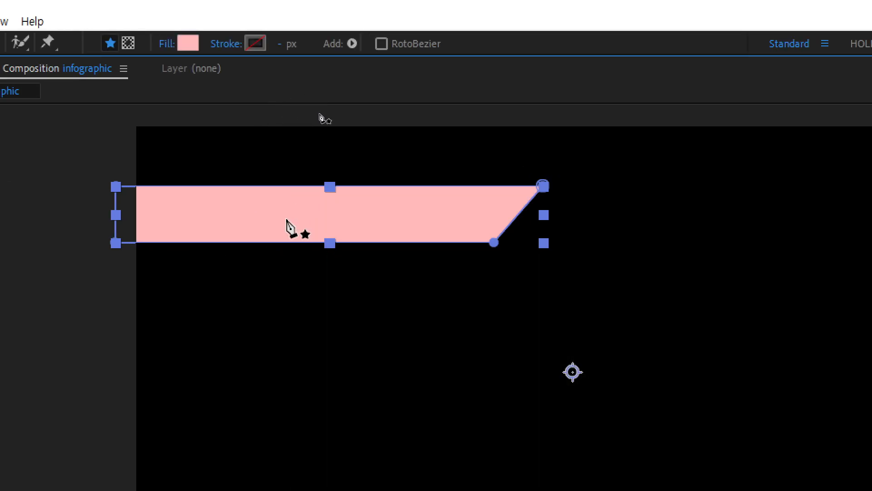
- Give the bar a cyan stroke with hue 182°, saturation 100% and brightness 95%
click(256, 52)
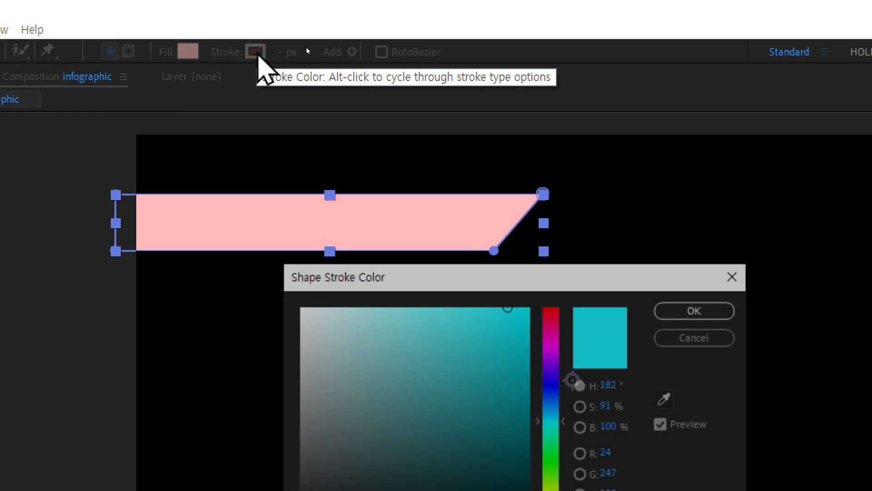
drag(386, 315, 544, 315)
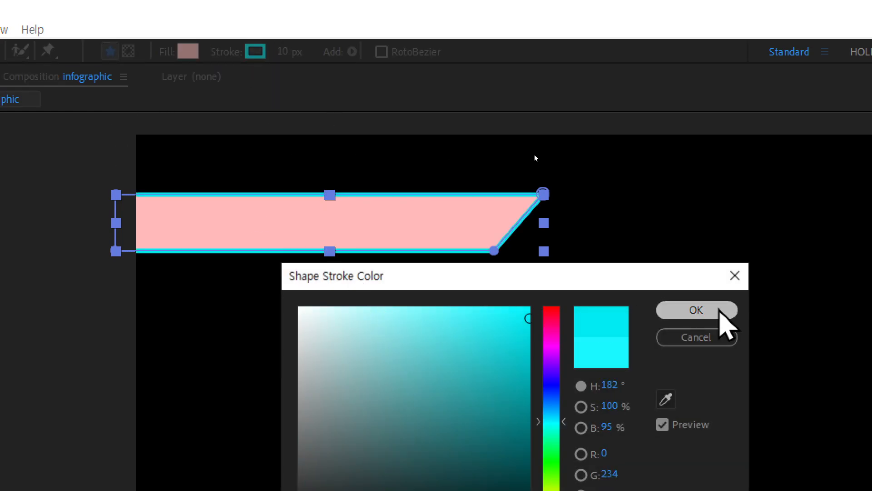
click(721, 310)
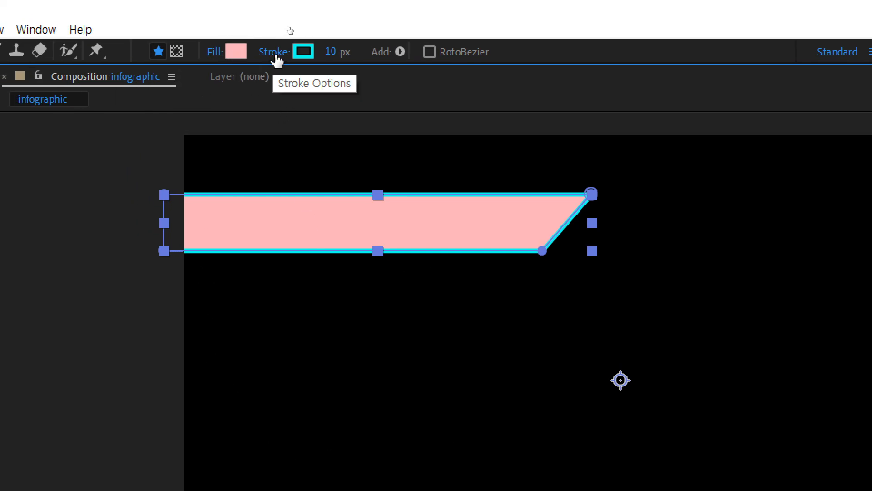
click(274, 57)
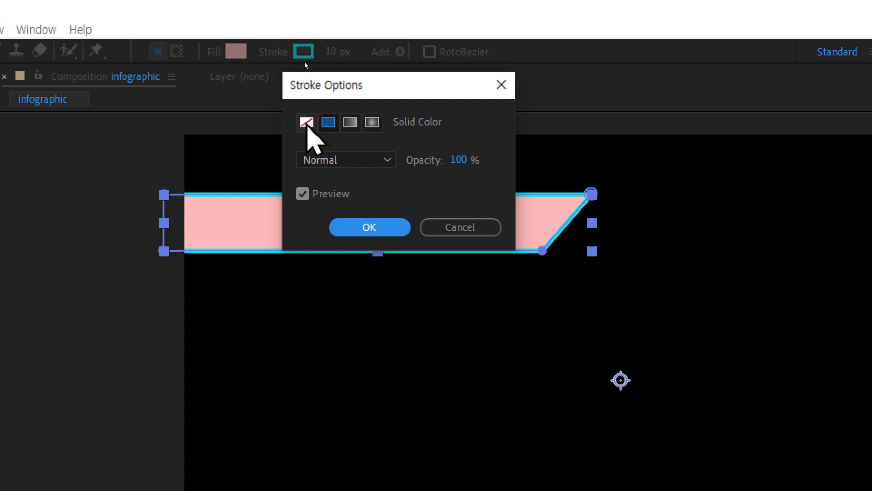
click(306, 122)
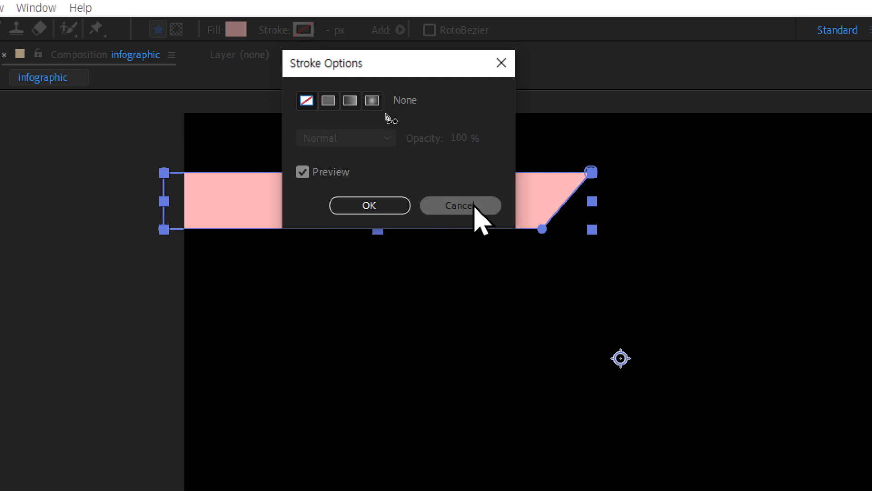
click(473, 227)
- Set the bar's stroke width to 0 px
click(331, 52)
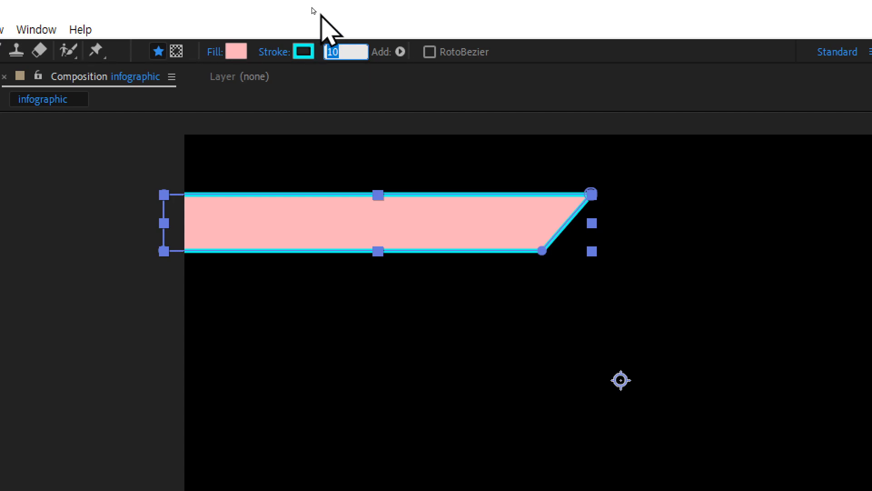
text(0)
key(Return)
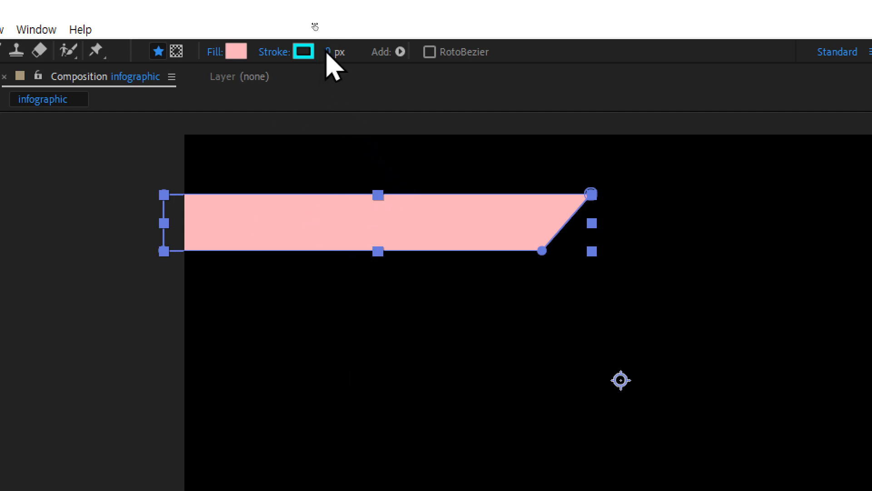
mouse_move(329, 52)
mouse_down()
mouse_move(393, 51)
mouse_move(253, 80)
mouse_up()
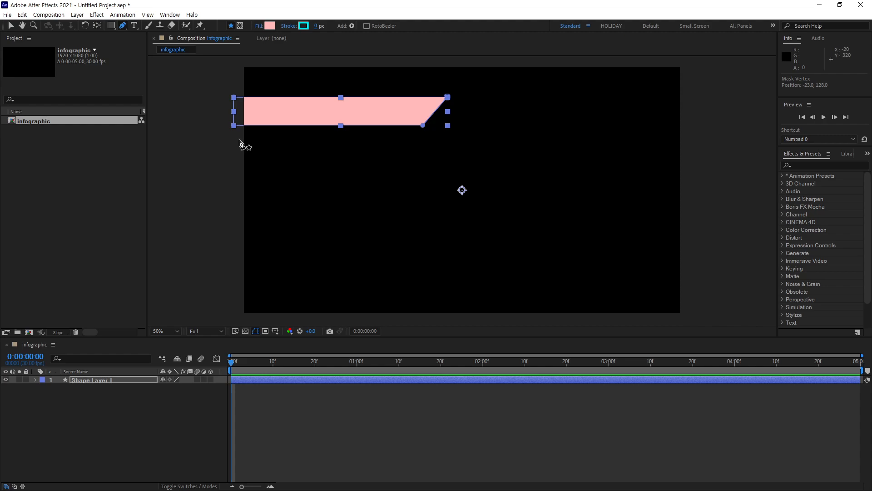
- Switch to the Selection tool, deselect the path and select the pink bar as a whole layer
click(10, 26)
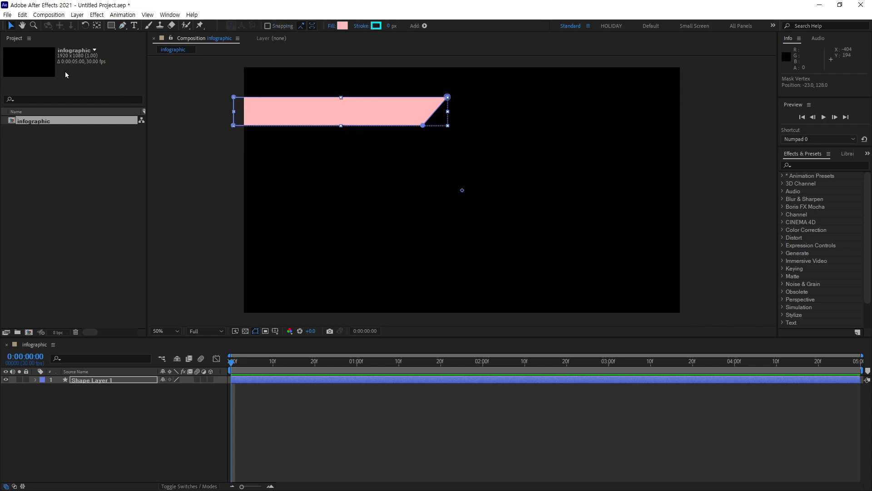
click(189, 187)
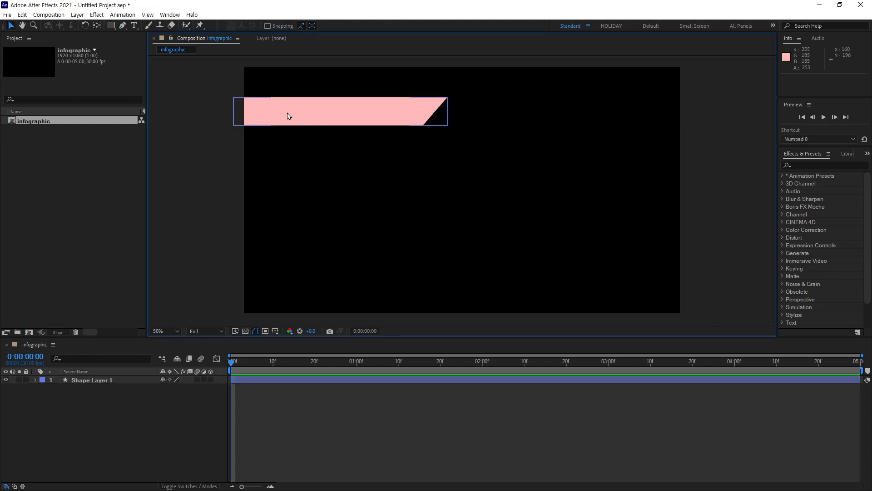
click(370, 114)
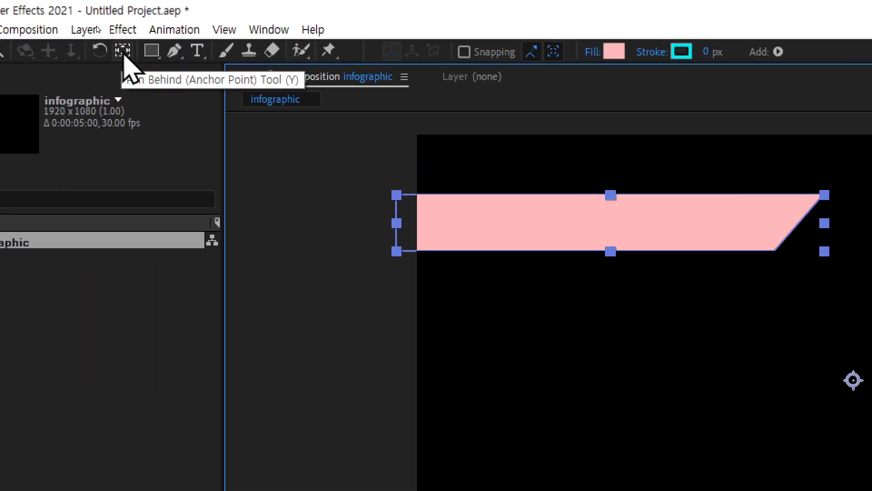
- Move the pink bar's anchor point to the bar's centre with the Pan Behind tool, then return to the Selection tool
click(123, 52)
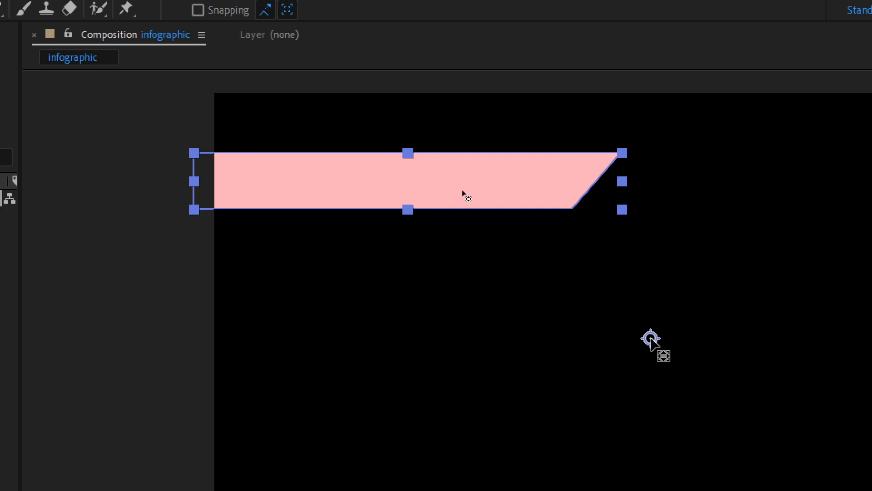
drag(651, 339, 411, 187)
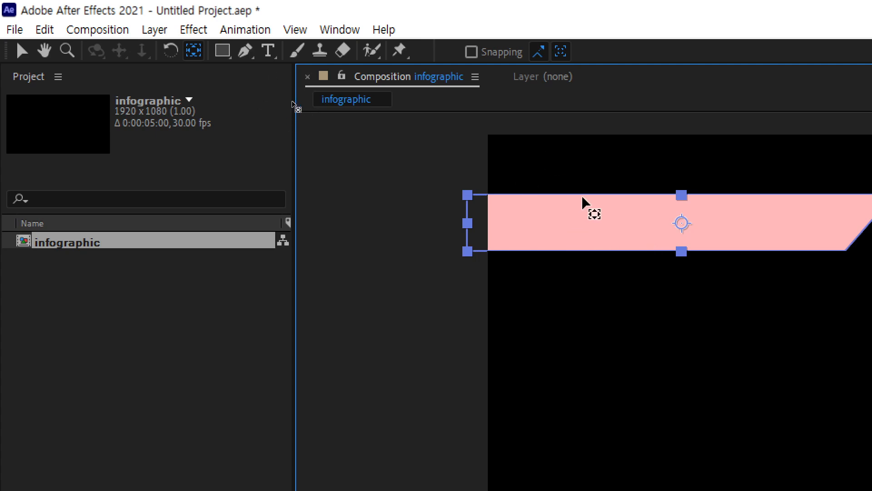
click(20, 52)
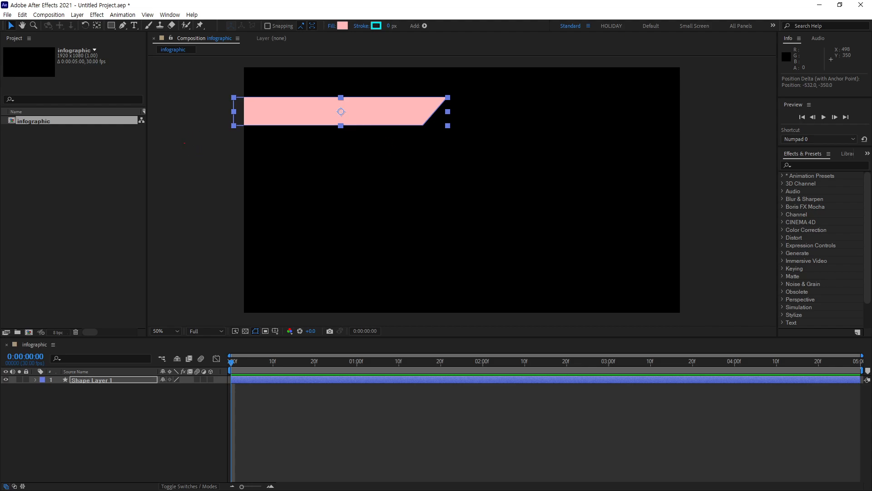
mouse_move(195, 137)
mouse_down()
mouse_move(188, 176)
mouse_move(190, 139)
mouse_up()
drag(413, 154, 202, 154)
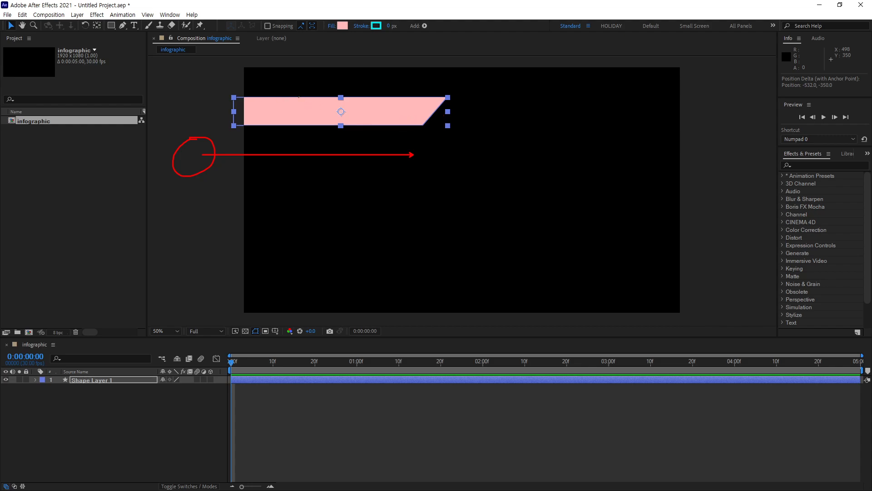
drag(298, 96, 393, 96)
drag(356, 117, 369, 121)
drag(378, 97, 389, 125)
key(ctrl+z)
key(ctrl+z)
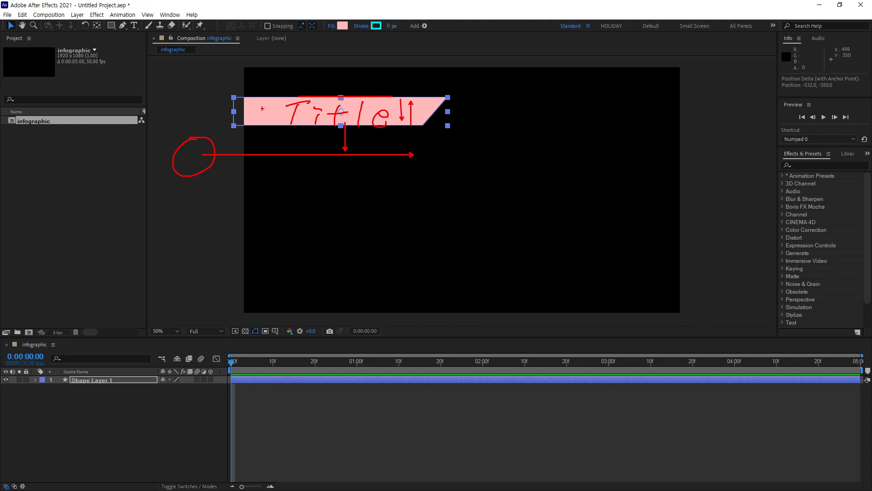
drag(201, 109, 371, 109)
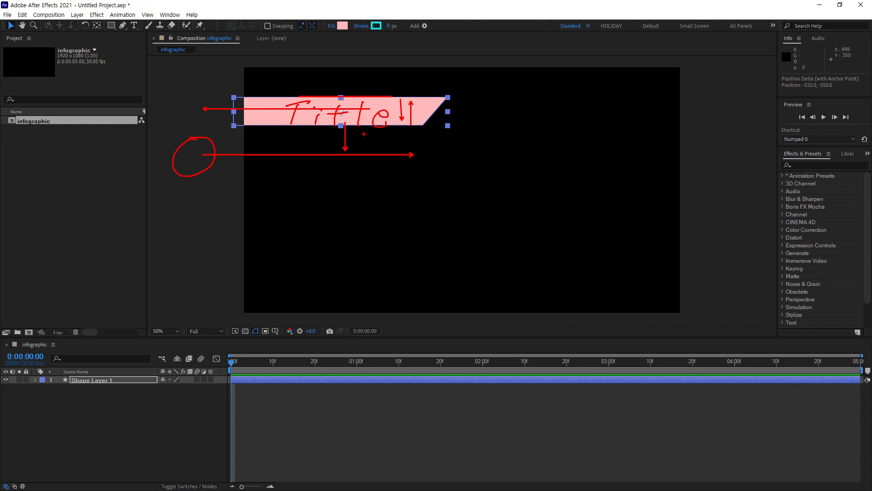
key(Escape)
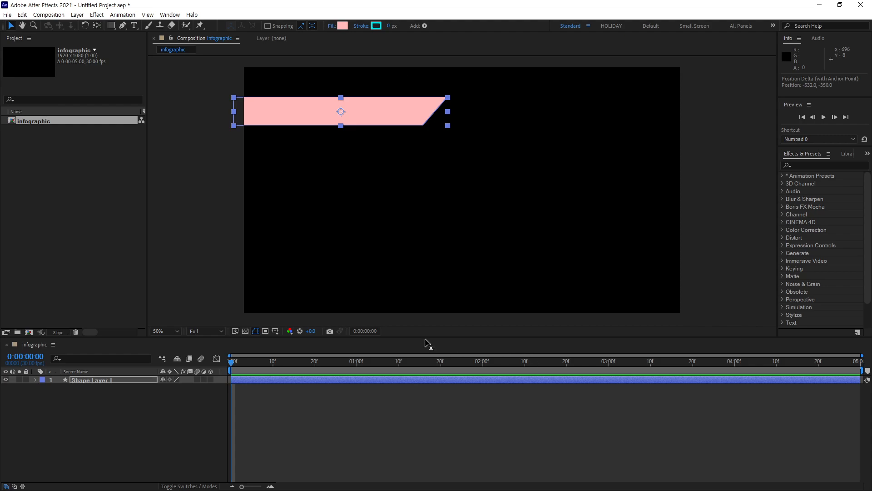
- Select the pink bar's shape layer in the timeline
click(167, 427)
click(108, 386)
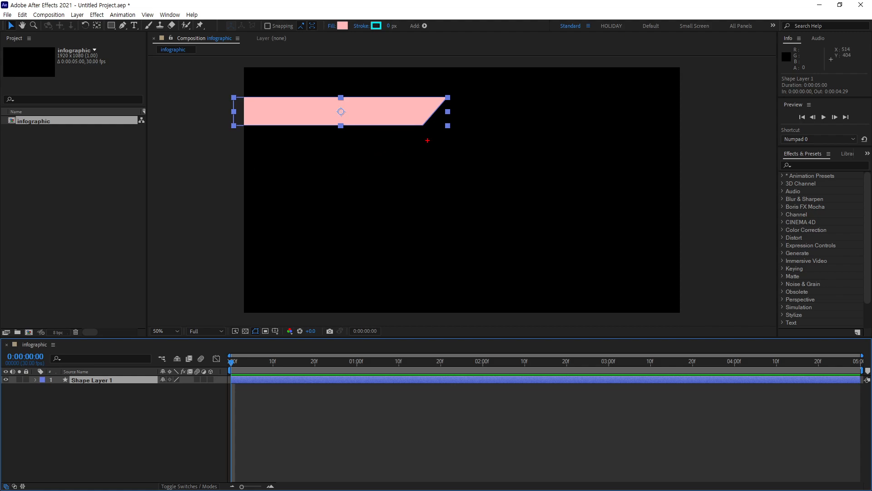
mouse_move(428, 141)
mouse_down()
mouse_move(230, 154)
mouse_move(207, 135)
mouse_up()
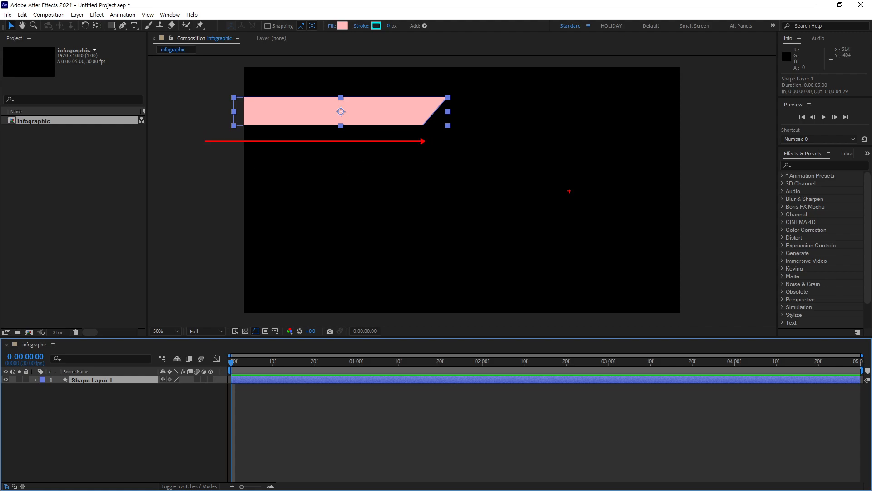
drag(512, 144, 523, 143)
drag(555, 149, 537, 177)
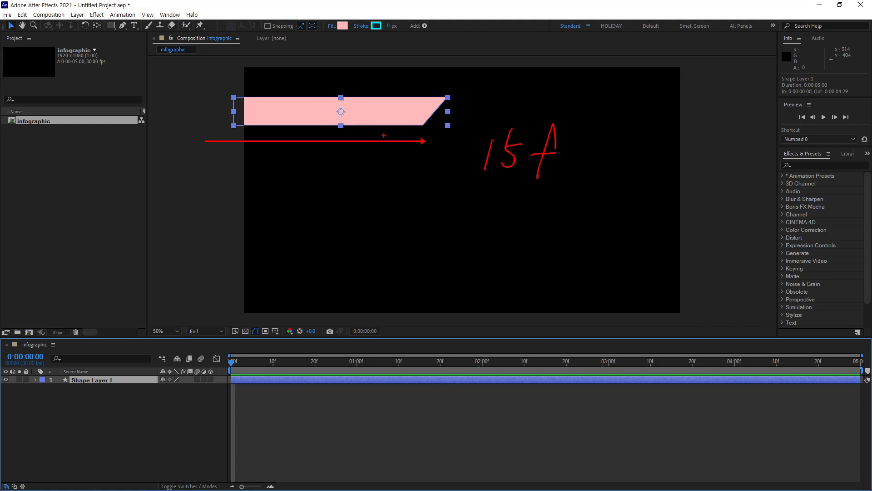
drag(450, 85, 451, 123)
key(Escape)
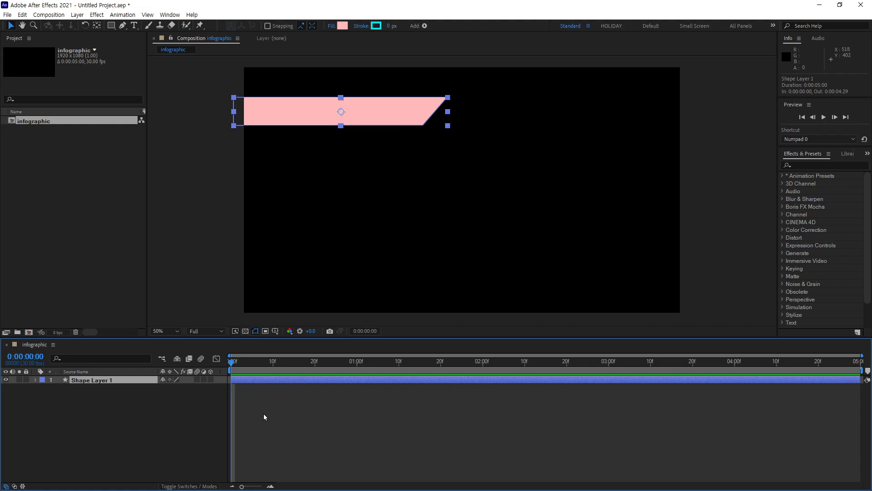
key(ctrl+4)
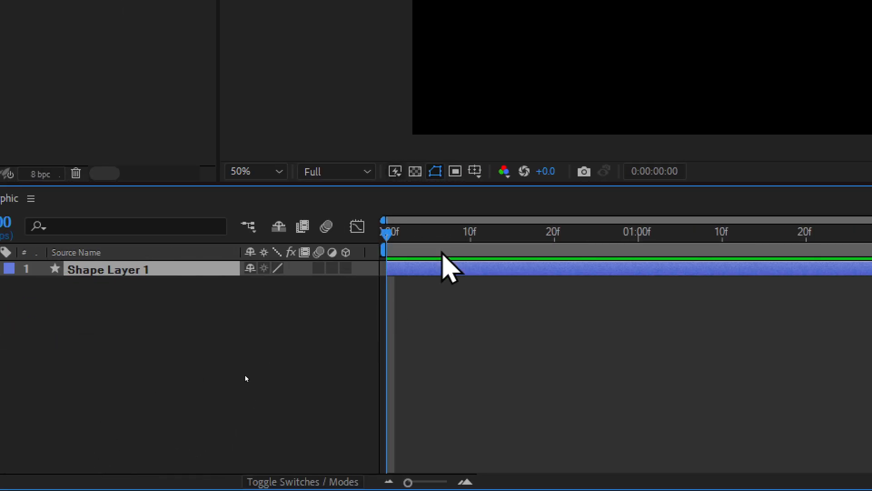
- Move the current time to frame 15, 0:00:00:15
drag(392, 234, 412, 237)
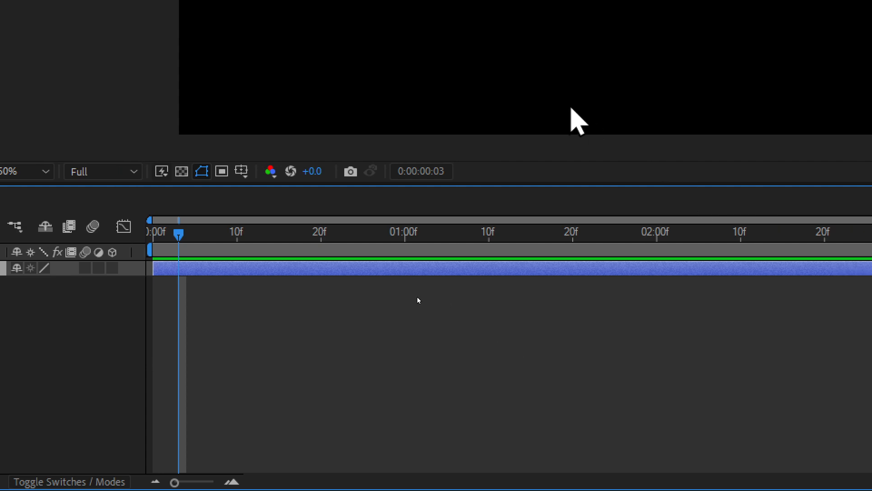
drag(178, 234, 278, 259)
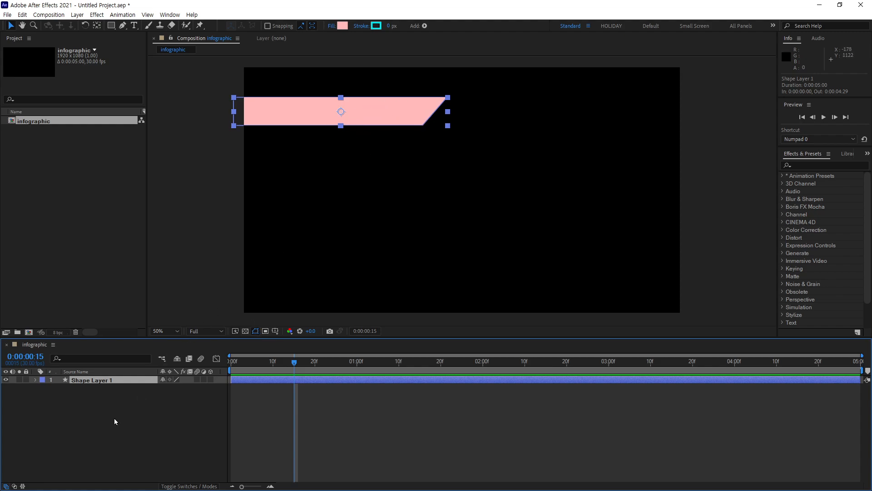
mouse_move(268, 155)
mouse_down()
mouse_move(266, 173)
mouse_move(292, 164)
mouse_move(269, 182)
mouse_up()
mouse_move(334, 181)
mouse_down()
mouse_move(353, 179)
mouse_move(390, 214)
mouse_up()
drag(388, 169, 391, 186)
mouse_move(411, 172)
mouse_down()
mouse_move(407, 180)
mouse_move(411, 172)
mouse_move(450, 186)
mouse_up()
drag(439, 157, 452, 158)
mouse_move(459, 174)
mouse_down()
mouse_move(476, 171)
mouse_move(472, 184)
mouse_up()
mouse_move(480, 158)
mouse_down()
mouse_move(491, 155)
mouse_move(490, 185)
mouse_move(516, 169)
mouse_up()
drag(526, 166, 552, 173)
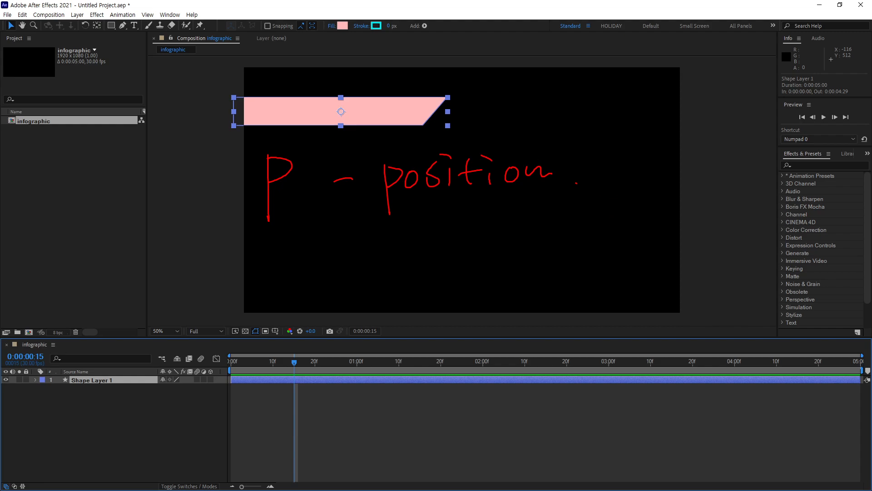
mouse_move(293, 228)
mouse_down()
mouse_move(293, 273)
mouse_move(281, 276)
mouse_move(298, 342)
mouse_up()
mouse_move(294, 294)
mouse_down()
mouse_move(299, 312)
mouse_move(335, 337)
mouse_up()
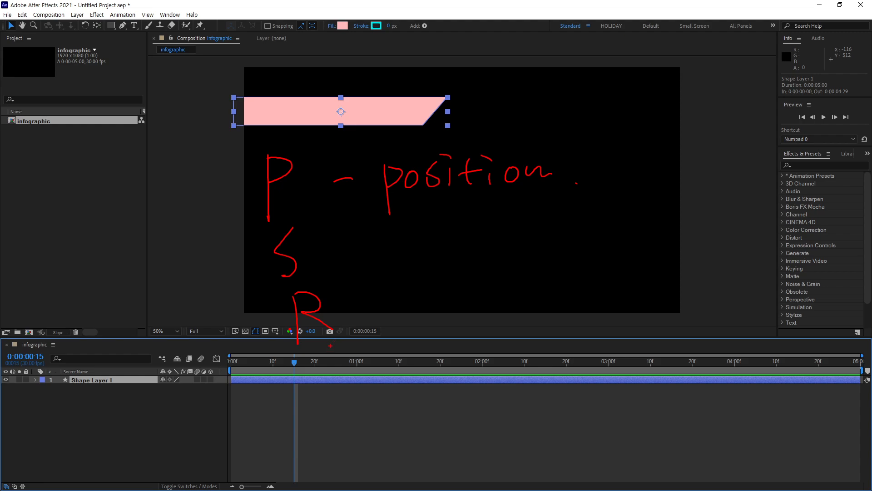
mouse_move(305, 194)
mouse_down()
mouse_move(309, 189)
mouse_move(307, 205)
mouse_up()
mouse_move(319, 276)
mouse_down()
mouse_move(285, 222)
mouse_move(318, 271)
mouse_up()
mouse_move(342, 336)
mouse_down()
mouse_move(281, 343)
mouse_move(339, 323)
mouse_up()
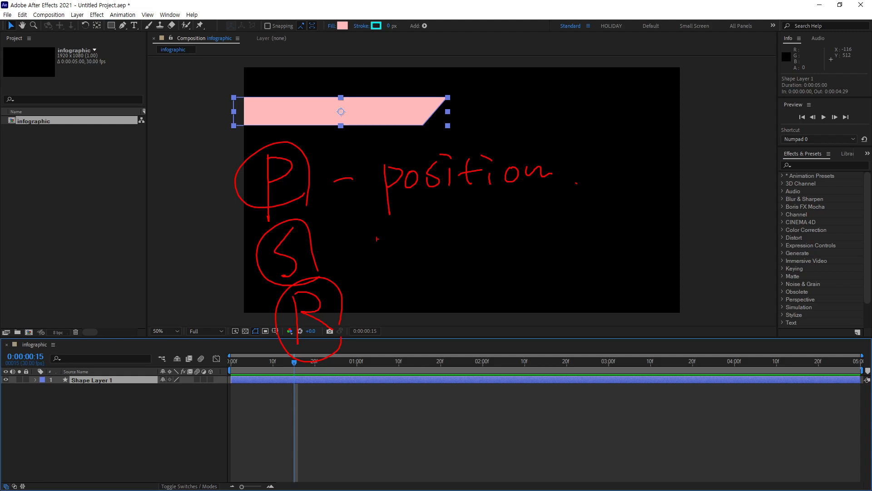
key(Escape)
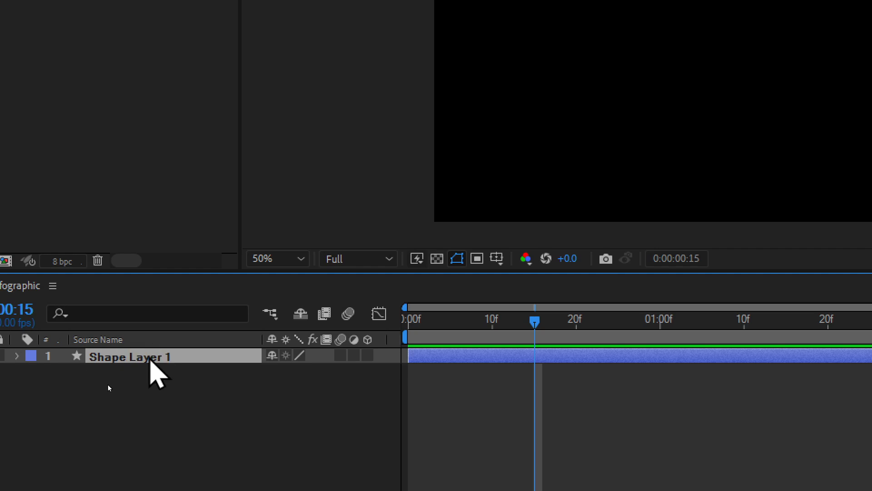
- Reveal the Position property of Shape Layer 1 and set its first keyframe at frame 15
key(p)
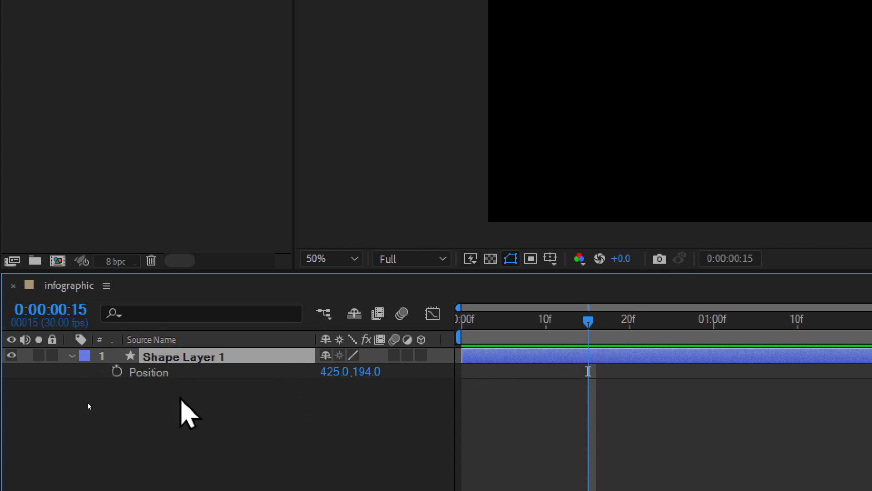
click(117, 371)
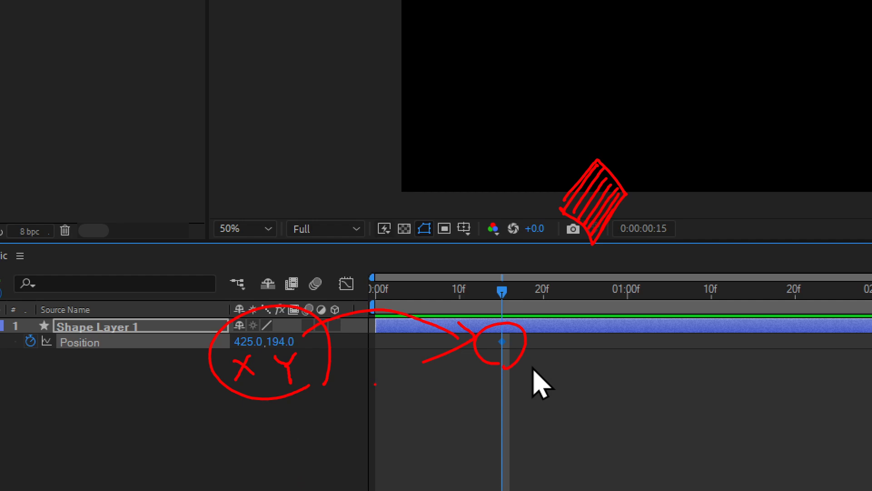
- At 0:00:00:00, move the pink bar horizontally off the left side of the canvas to Position -483, 194 to keyframe its start
drag(502, 292, 468, 293)
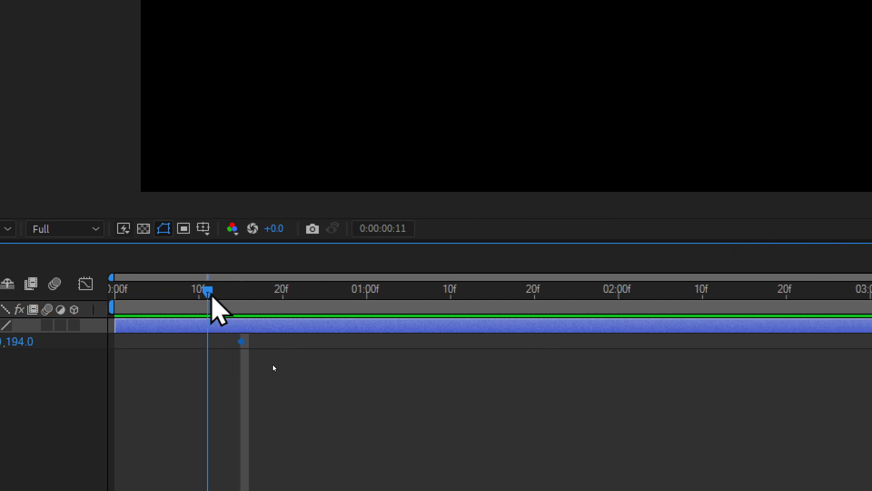
drag(211, 294, 91, 311)
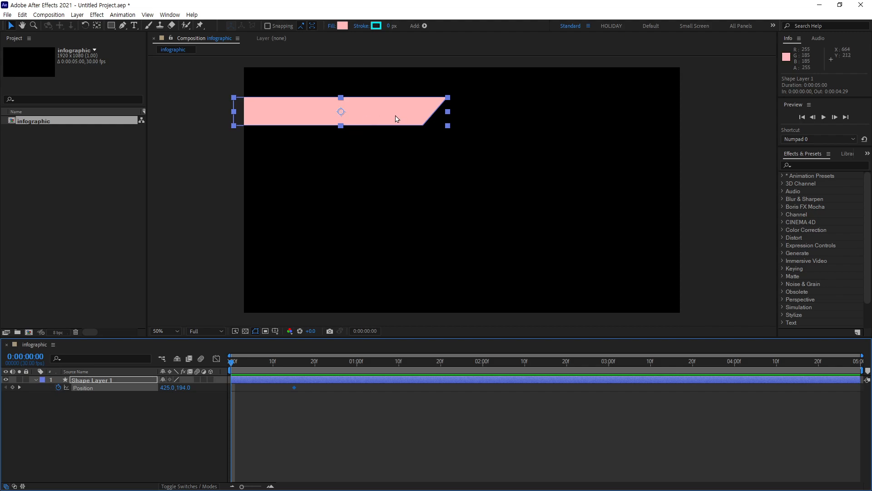
drag(400, 116, 198, 117)
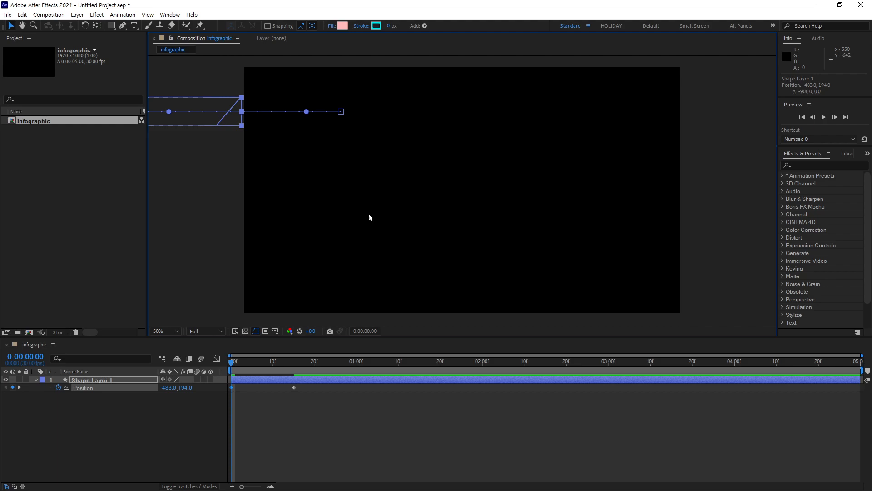
key(space)
mouse_move(384, 212)
mouse_down()
mouse_move(449, 216)
mouse_move(413, 211)
mouse_up()
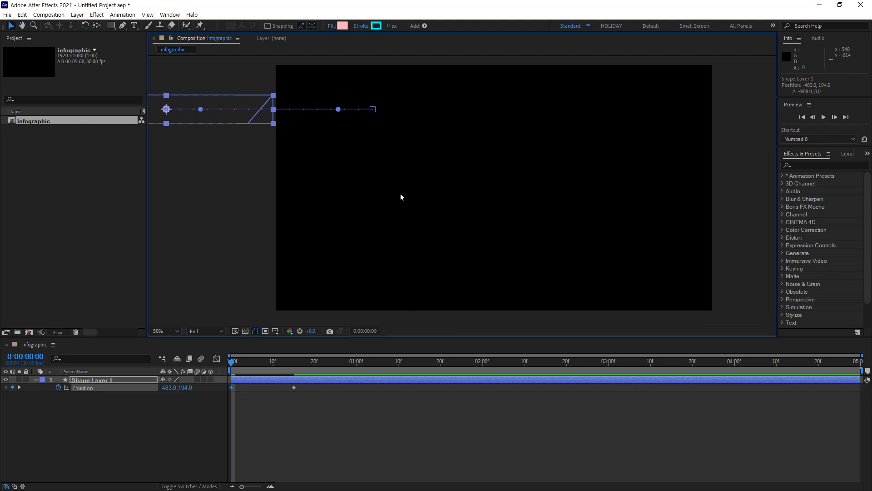
mouse_move(415, 109)
mouse_down()
mouse_move(413, 128)
mouse_move(452, 144)
mouse_up()
mouse_move(455, 119)
mouse_down()
mouse_move(460, 136)
mouse_move(468, 130)
mouse_up()
mouse_move(473, 121)
mouse_down()
mouse_move(480, 118)
mouse_move(485, 131)
mouse_up()
mouse_move(476, 135)
mouse_down()
mouse_move(478, 146)
mouse_move(486, 137)
mouse_up()
mouse_move(516, 107)
mouse_down()
mouse_move(510, 119)
mouse_move(522, 109)
mouse_up()
mouse_move(505, 133)
mouse_down()
mouse_move(535, 130)
mouse_move(537, 141)
mouse_move(566, 127)
mouse_up()
drag(565, 130, 577, 139)
drag(594, 107, 590, 109)
mouse_move(614, 101)
mouse_down()
mouse_move(615, 128)
mouse_move(639, 109)
mouse_up()
mouse_move(623, 123)
mouse_down()
mouse_move(638, 121)
mouse_move(643, 135)
mouse_up()
drag(645, 109, 680, 125)
mouse_move(518, 174)
mouse_down()
mouse_move(541, 223)
mouse_move(522, 170)
mouse_move(516, 176)
mouse_move(528, 195)
mouse_move(540, 172)
mouse_move(527, 172)
mouse_move(538, 181)
mouse_up()
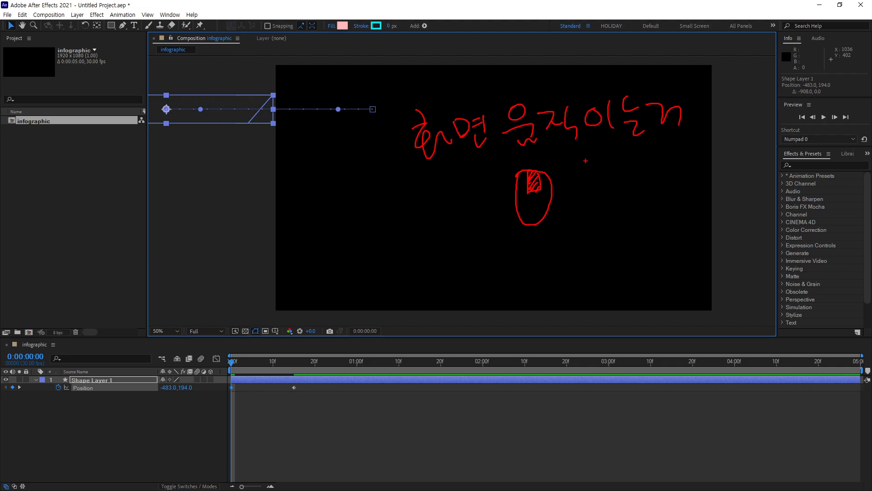
mouse_move(586, 161)
mouse_down()
mouse_move(578, 173)
mouse_move(595, 171)
mouse_move(584, 176)
mouse_up()
mouse_move(573, 194)
mouse_down()
mouse_move(596, 191)
mouse_move(590, 205)
mouse_up()
mouse_move(608, 167)
mouse_down()
mouse_move(609, 198)
mouse_move(620, 213)
mouse_up()
mouse_move(661, 173)
mouse_down()
mouse_move(648, 215)
mouse_move(634, 211)
mouse_move(660, 217)
mouse_up()
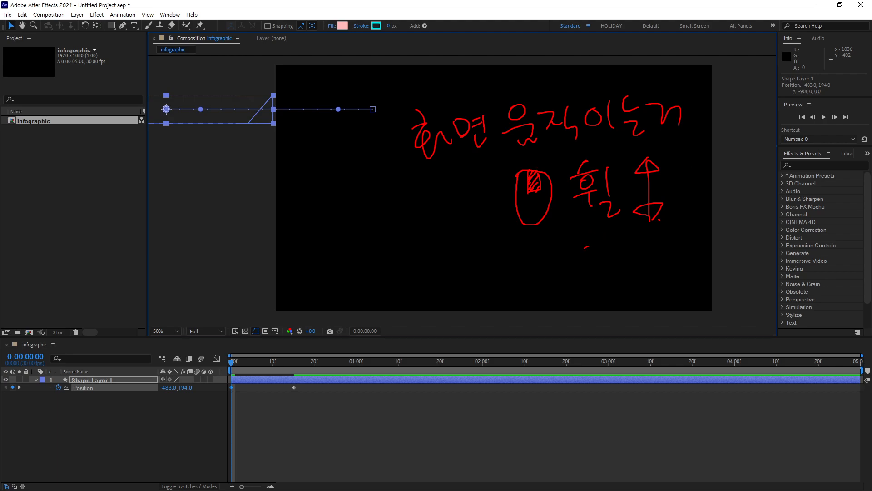
mouse_move(589, 246)
mouse_down()
mouse_move(589, 277)
mouse_move(611, 264)
mouse_up()
mouse_move(632, 254)
mouse_down()
mouse_move(628, 266)
mouse_move(631, 255)
mouse_up()
mouse_move(650, 252)
mouse_down()
mouse_move(667, 261)
mouse_move(684, 254)
mouse_up()
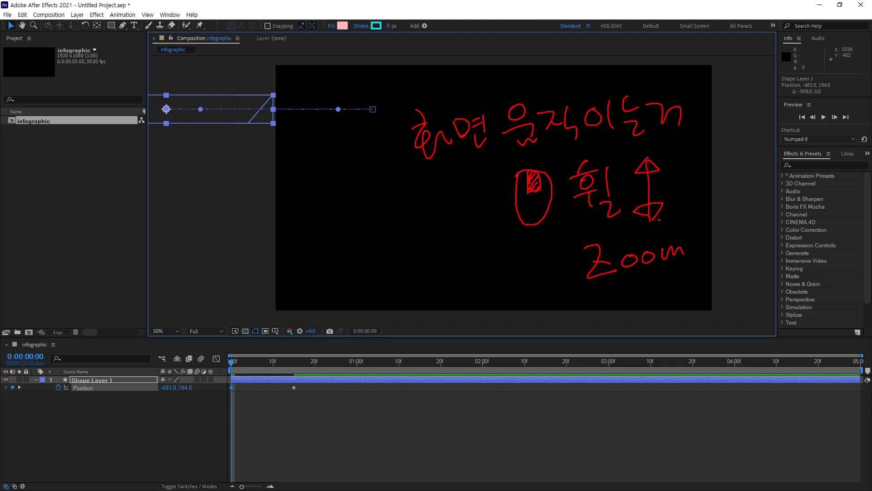
mouse_move(712, 214)
mouse_down()
mouse_move(715, 249)
mouse_move(746, 242)
mouse_up()
mouse_move(723, 272)
mouse_down()
mouse_move(795, 281)
mouse_move(775, 302)
mouse_up()
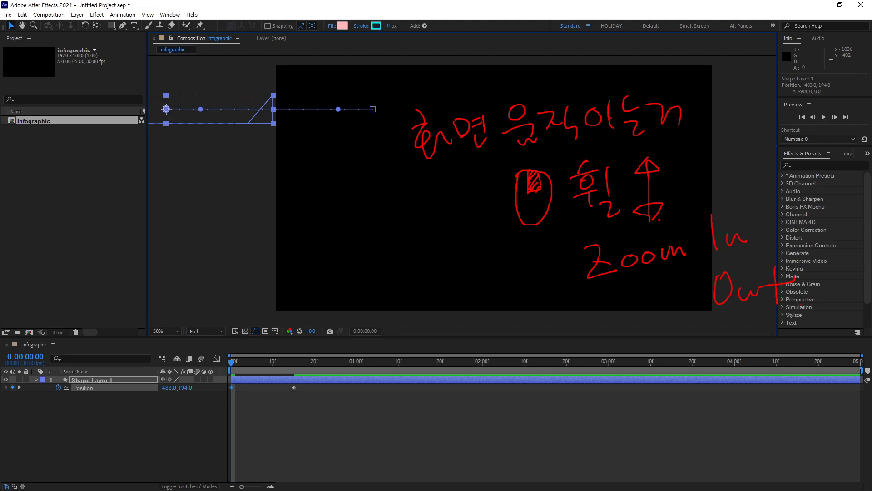
key(Escape)
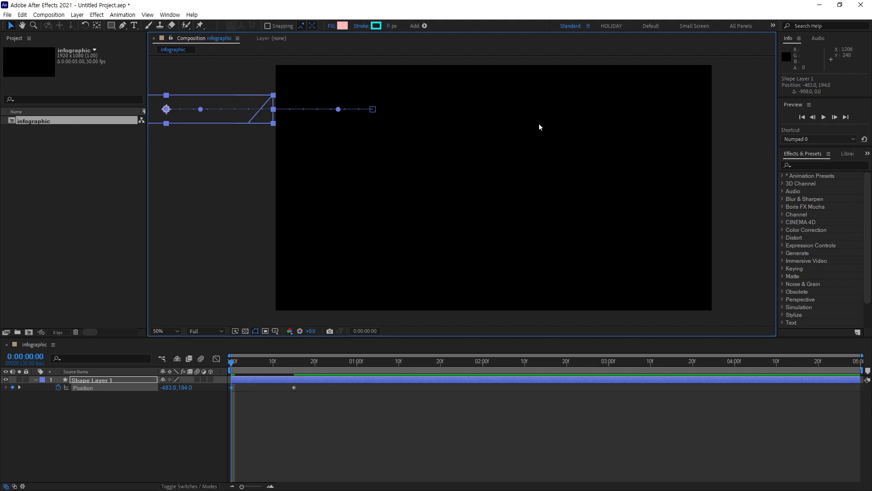
mouse_move(273, 59)
mouse_down()
mouse_move(401, 218)
mouse_move(656, 331)
mouse_move(714, 316)
mouse_up()
- Scrub through the bar's slide-in animation and play it twice from the start of the composition
drag(231, 365, 316, 390)
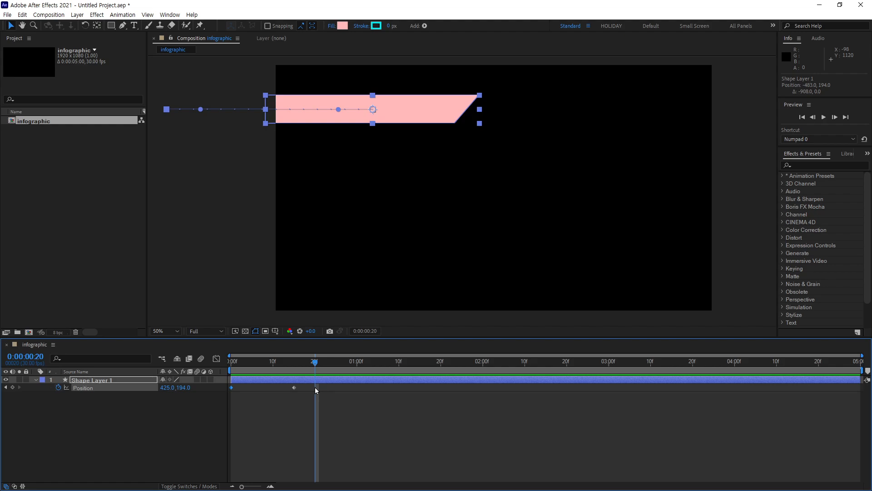
drag(314, 362, 260, 379)
key(Home)
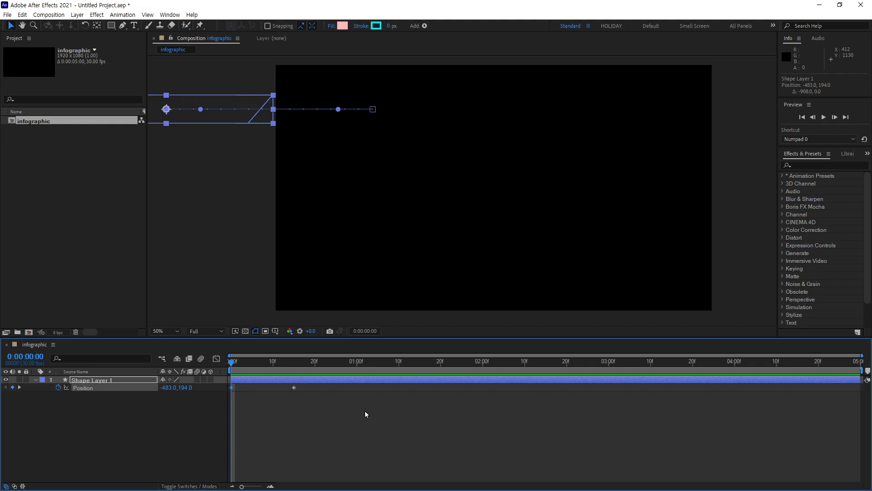
key(space)
key(space)
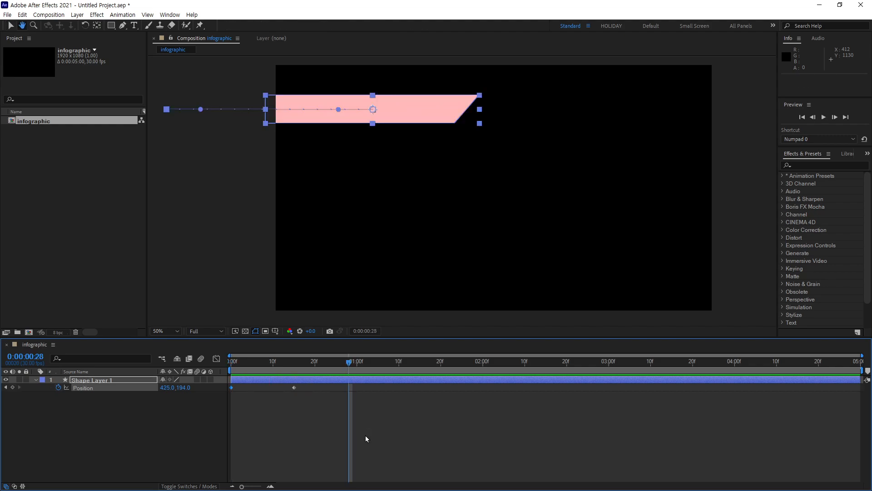
key(Home)
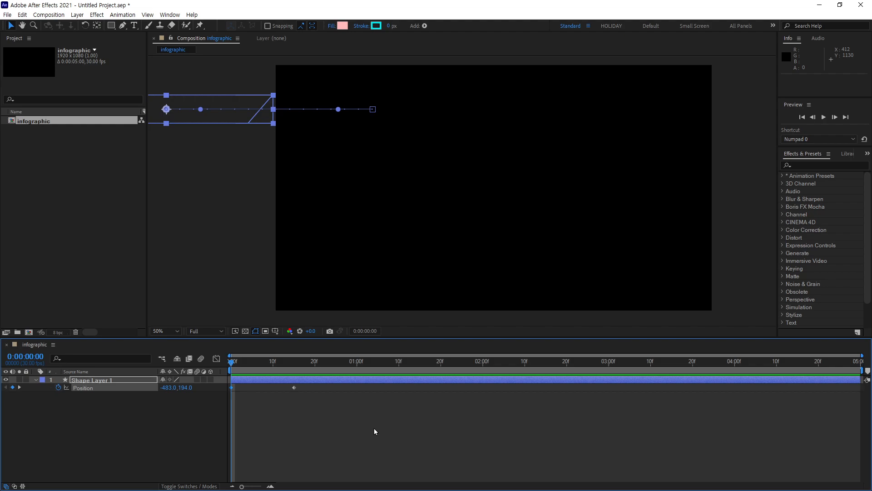
key(space)
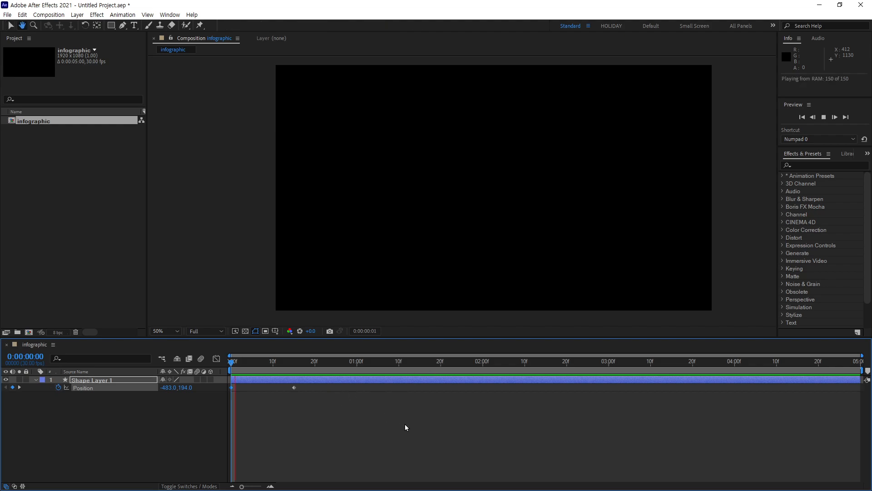
key(space)
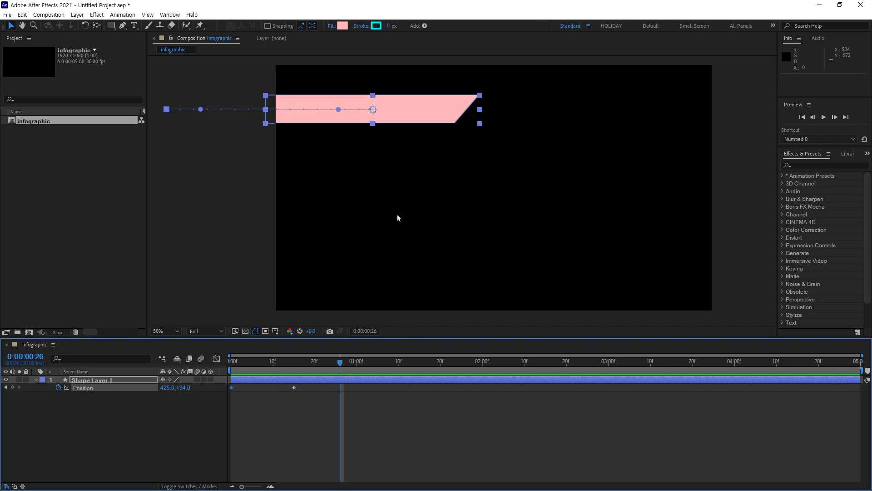
drag(454, 142, 231, 142)
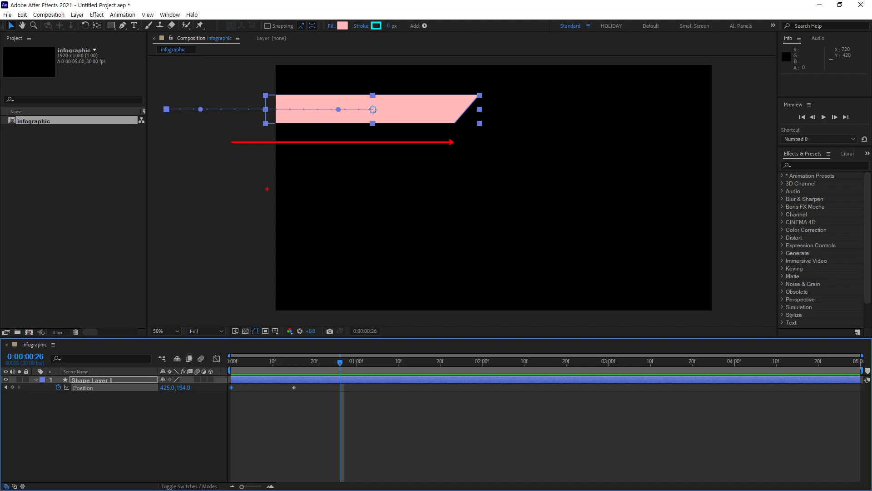
mouse_move(262, 208)
mouse_down()
mouse_move(224, 214)
mouse_move(275, 203)
mouse_up()
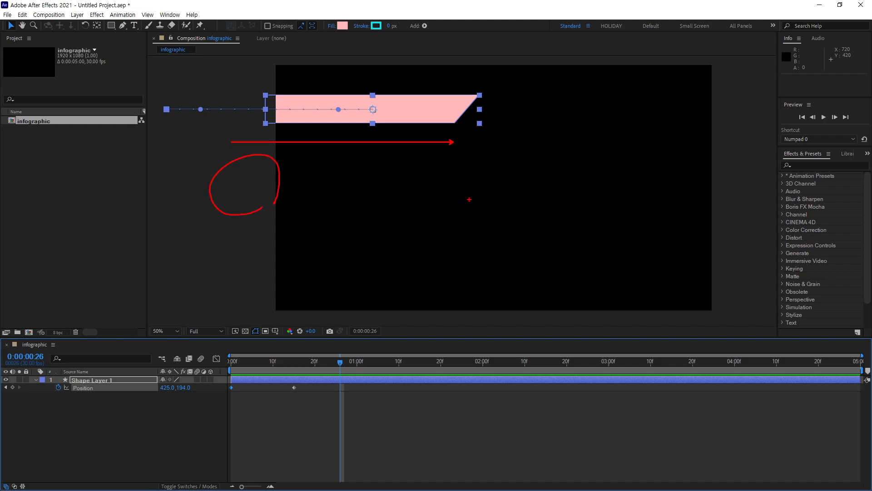
drag(479, 192, 385, 193)
mouse_move(514, 205)
mouse_down()
mouse_move(517, 218)
mouse_move(521, 204)
mouse_move(516, 210)
mouse_up()
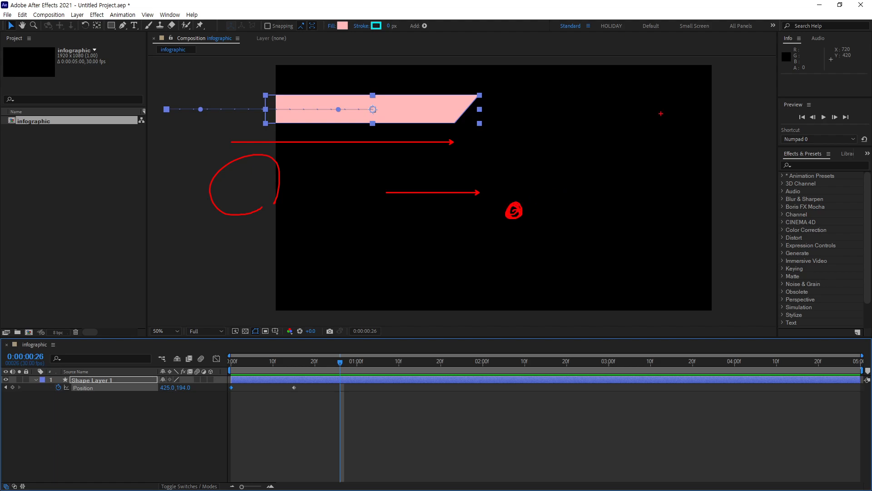
mouse_move(648, 98)
mouse_down()
mouse_move(513, 209)
mouse_move(521, 210)
mouse_up()
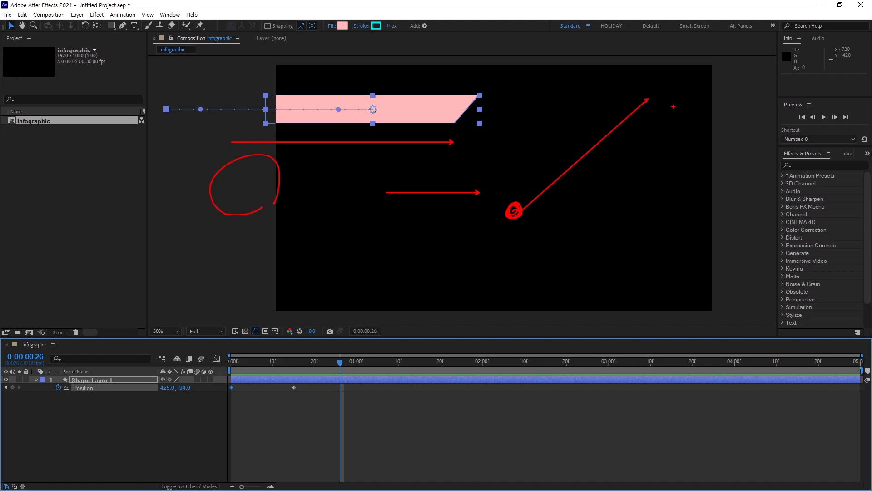
mouse_move(514, 203)
mouse_down()
mouse_move(526, 163)
mouse_move(561, 124)
mouse_move(599, 103)
mouse_move(653, 97)
mouse_up()
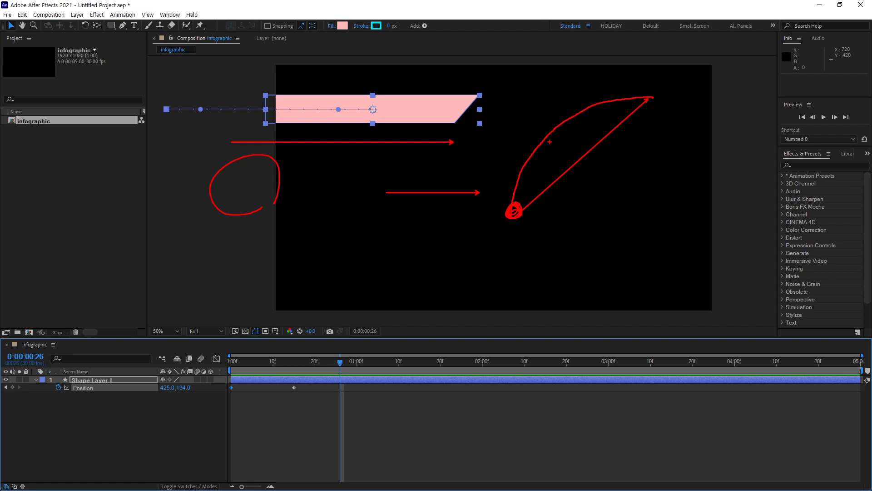
mouse_move(515, 200)
mouse_down()
mouse_move(525, 159)
mouse_move(551, 130)
mouse_move(592, 104)
mouse_move(625, 100)
mouse_up()
mouse_move(489, 156)
mouse_down()
mouse_move(510, 169)
mouse_move(522, 144)
mouse_up()
drag(630, 74, 651, 83)
drag(631, 97, 661, 88)
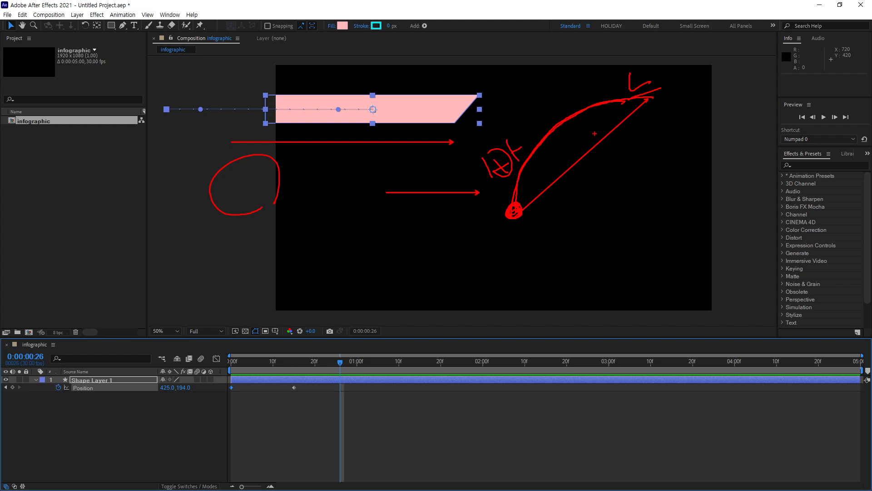
key(Escape)
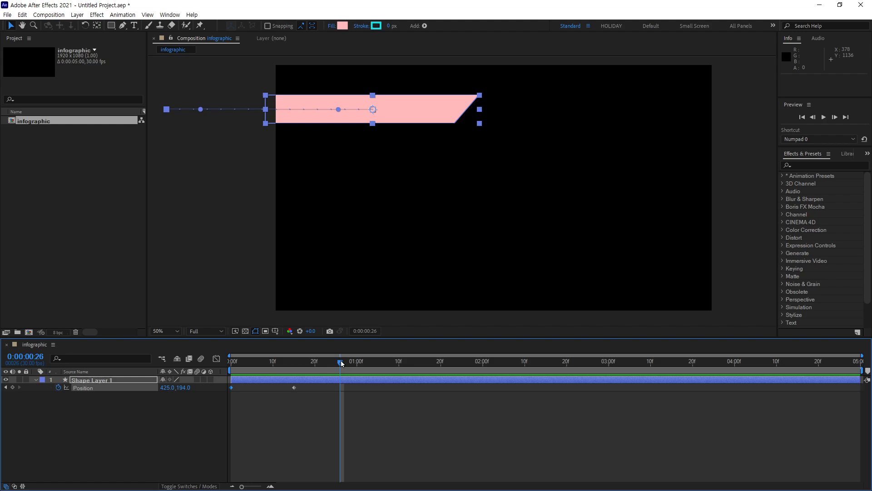
- Move the current time to frame 14 and show Shape Layer 1's Position as a speed graph in the Graph Editor
drag(341, 361, 291, 386)
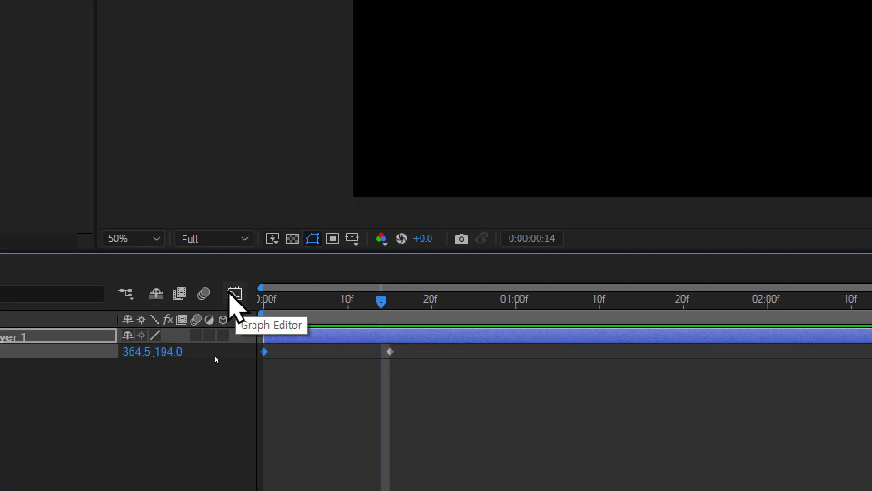
click(234, 294)
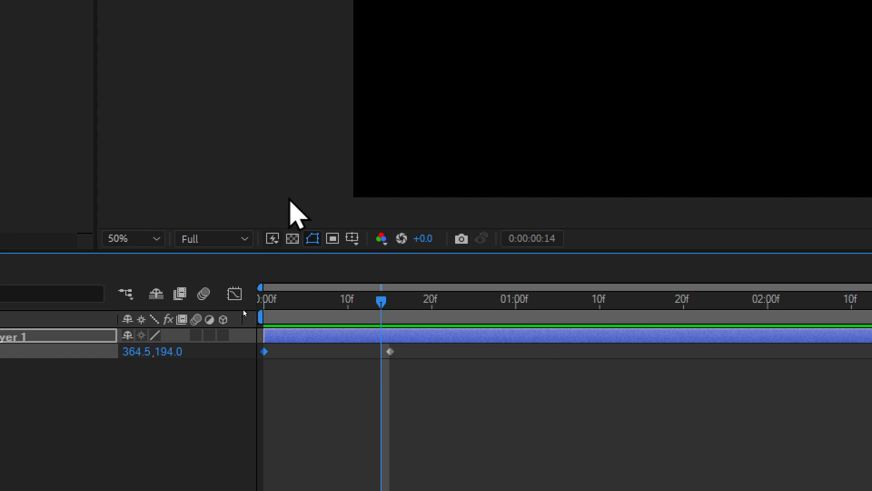
click(234, 294)
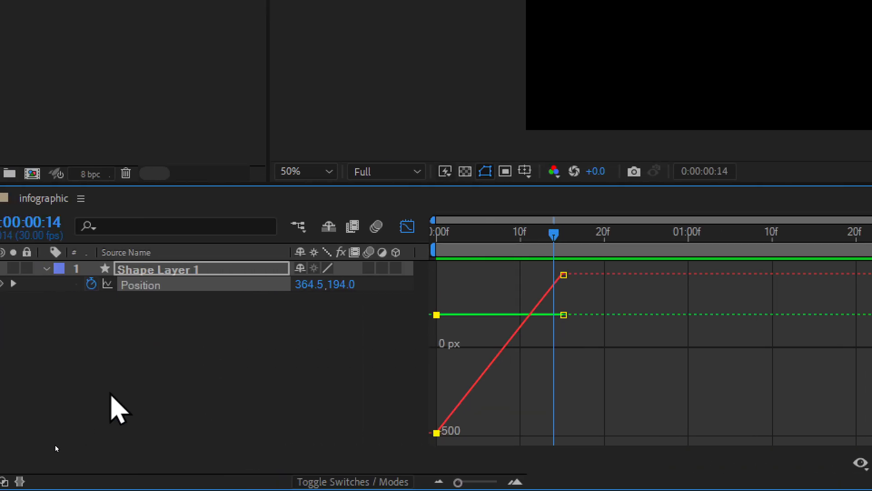
click(0, 351)
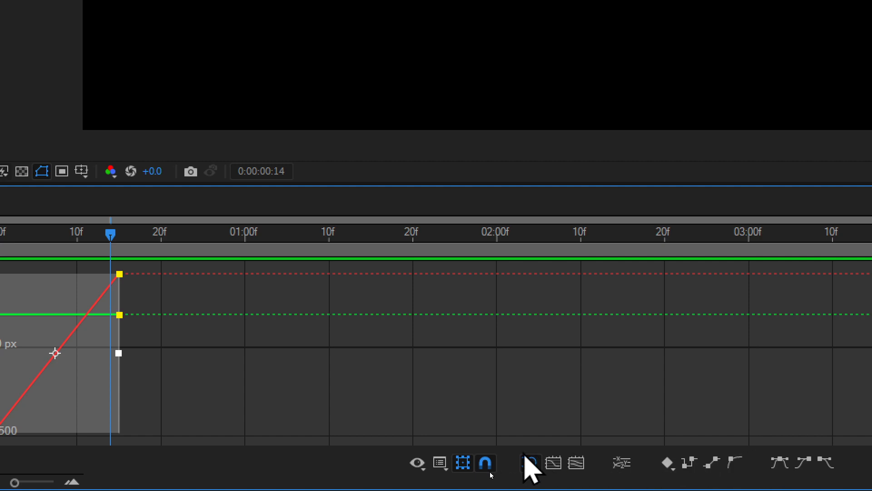
click(616, 464)
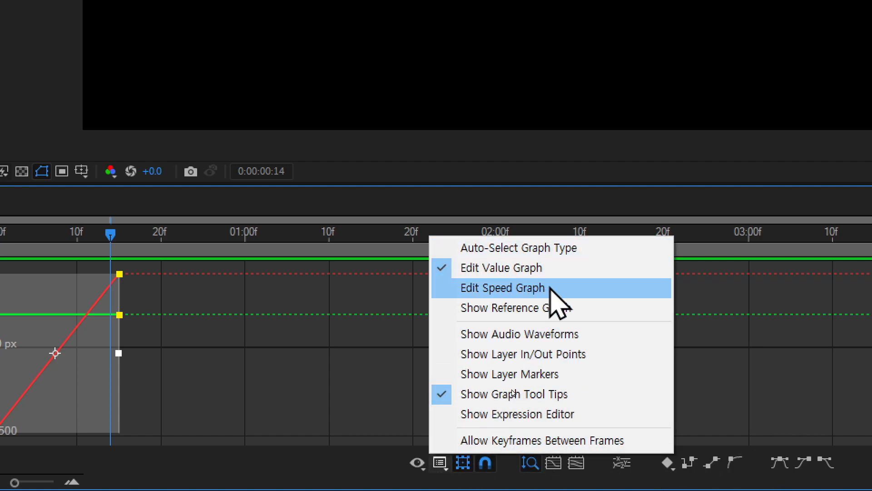
click(515, 291)
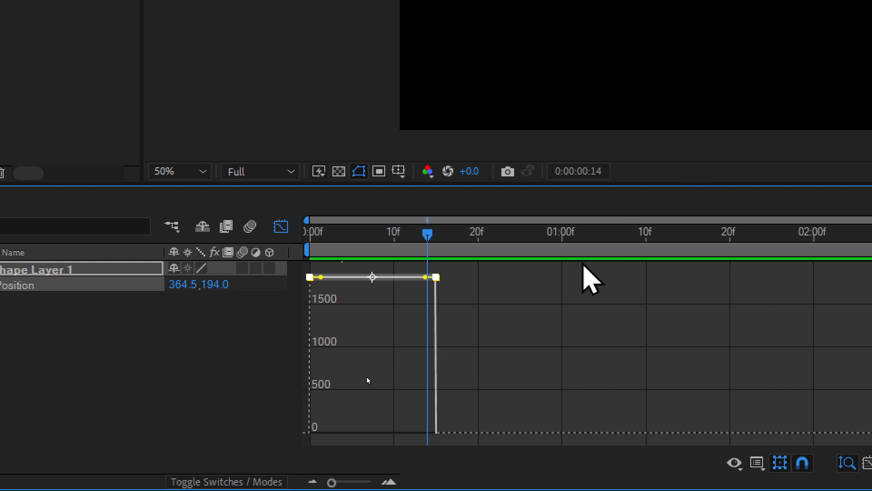
click(430, 406)
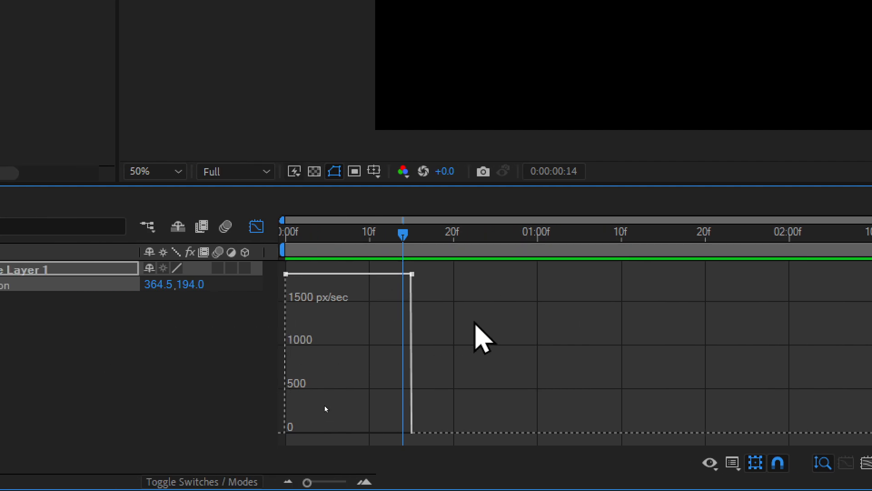
key(ctrl+2)
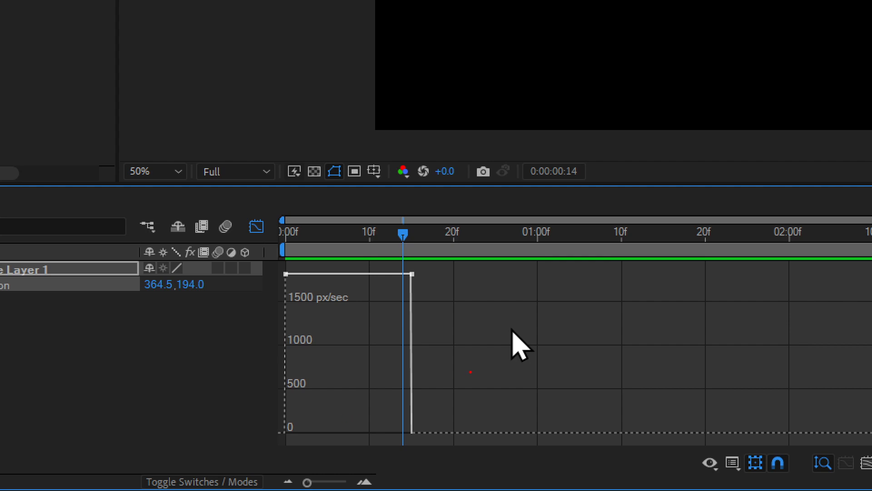
mouse_move(471, 371)
mouse_down()
mouse_move(512, 362)
mouse_move(468, 336)
mouse_move(499, 371)
mouse_up()
mouse_move(292, 282)
mouse_down()
mouse_move(278, 268)
mouse_move(290, 267)
mouse_move(297, 279)
mouse_move(274, 273)
mouse_move(302, 276)
mouse_up()
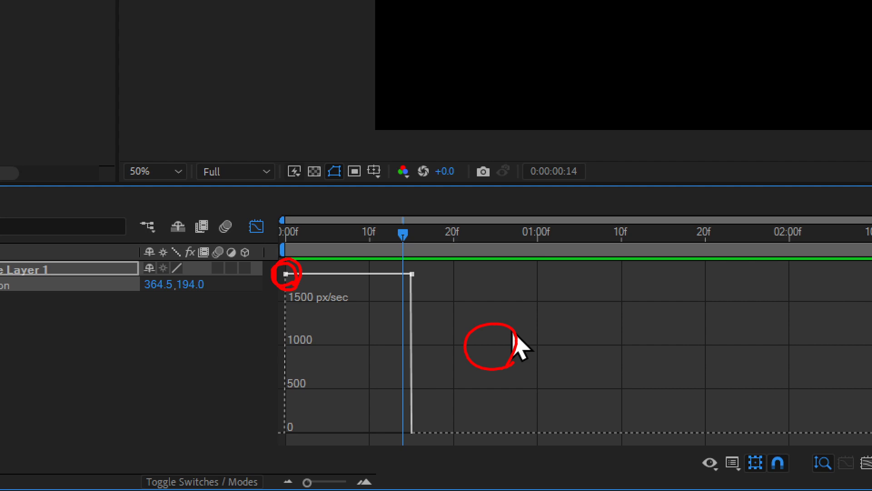
key(Escape)
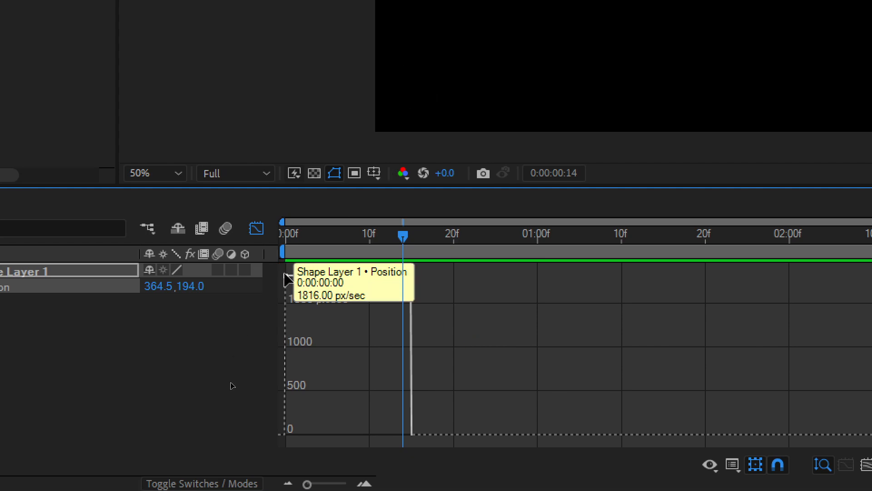
- Enter 0 as the outgoing velocity influence of the first Position keyframe, at 0:00:00:00
double_click(286, 279)
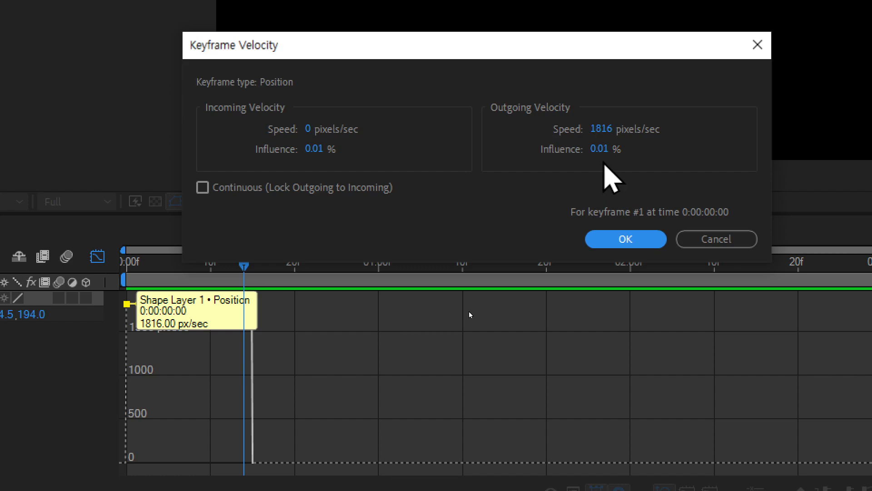
click(600, 150)
key(End)
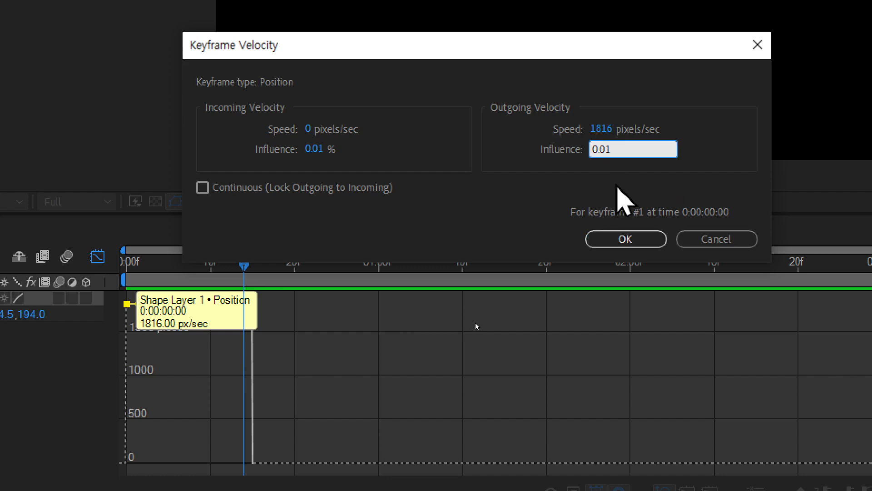
drag(634, 149, 564, 144)
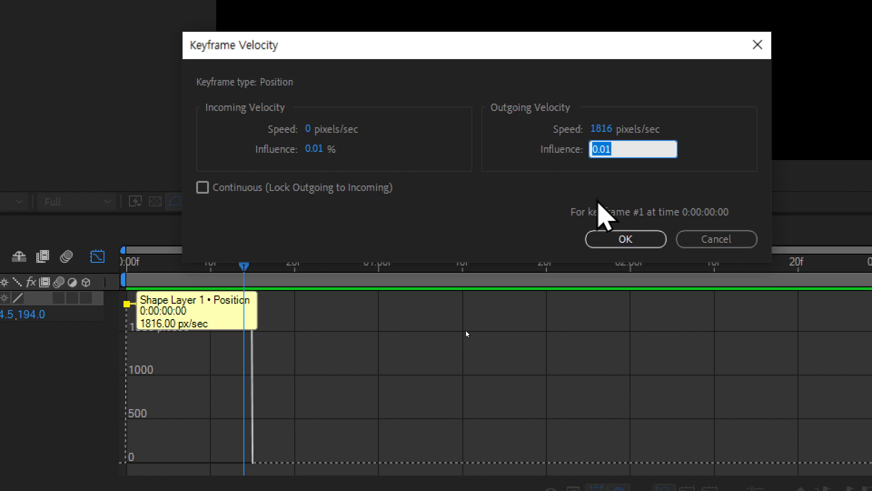
text(0)
click(606, 186)
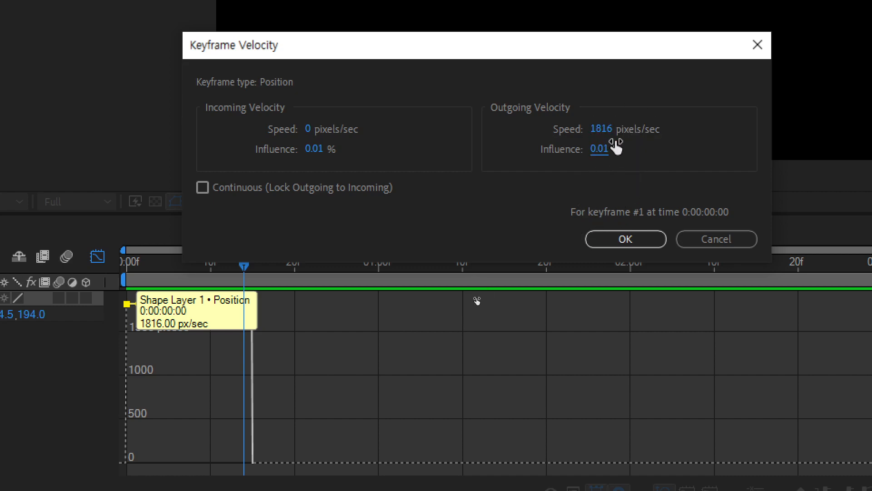
click(638, 239)
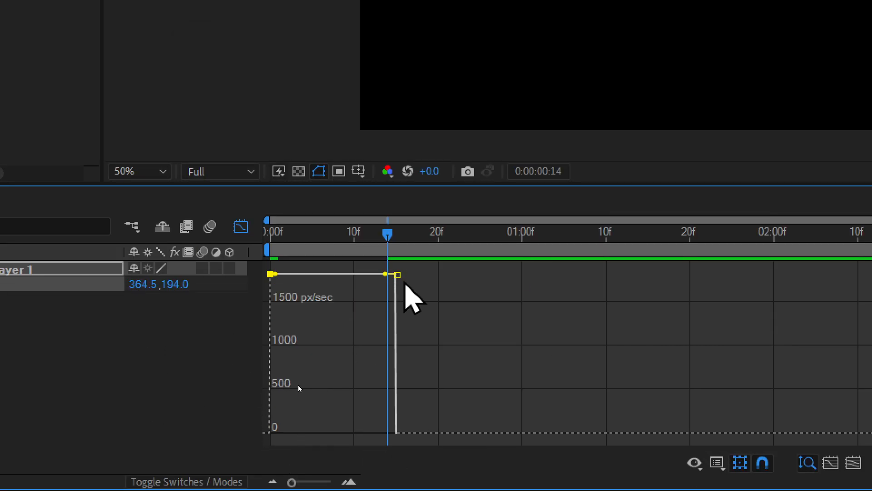
- Set the incoming velocity of the Position keyframe at frame 15 to speed 0 pixels/sec and influence 80%
mouse_move(301, 304)
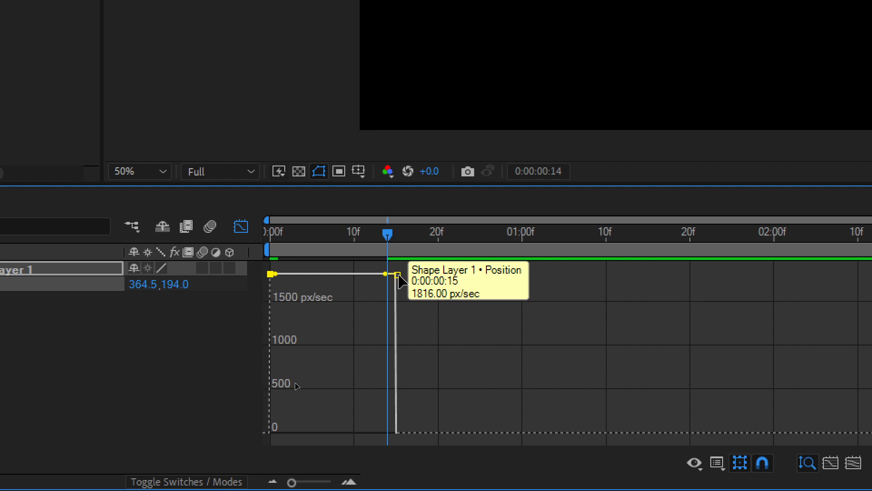
double_click(397, 275)
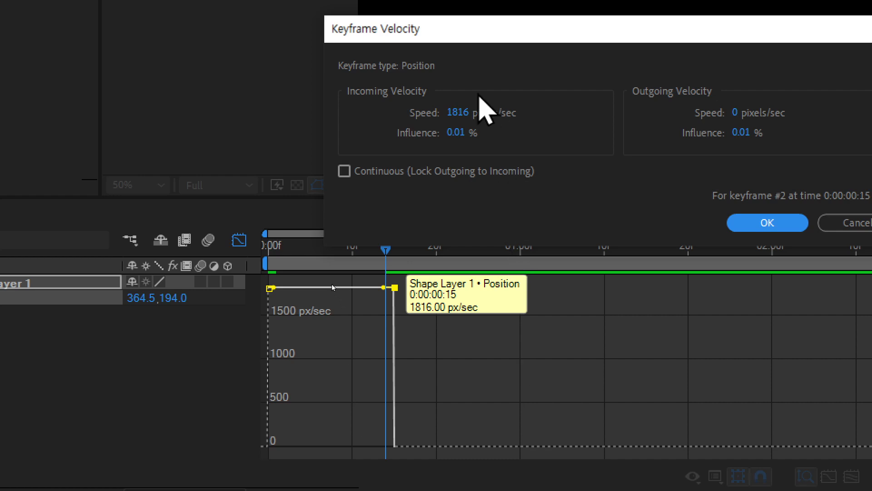
click(458, 112)
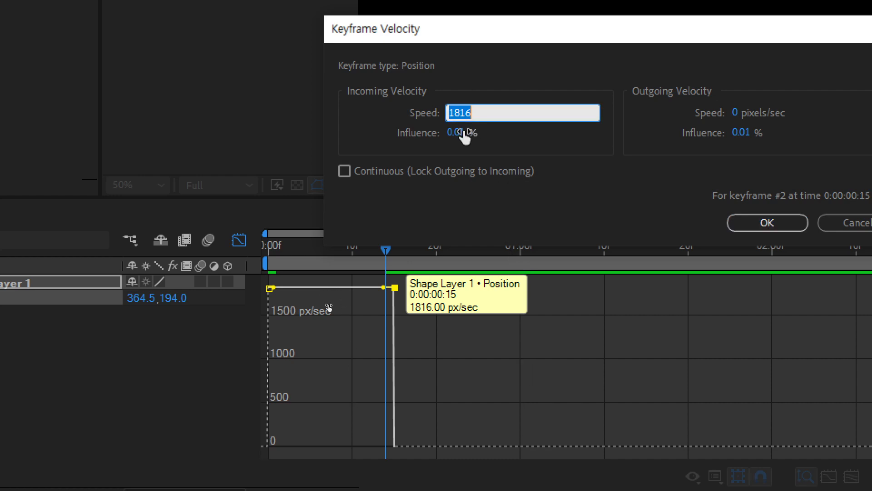
text(0)
key(Tab)
text(80)
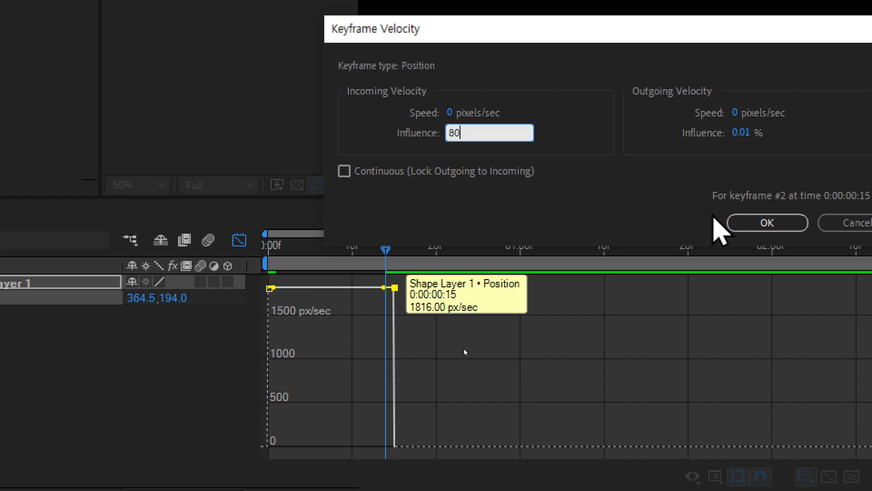
click(768, 224)
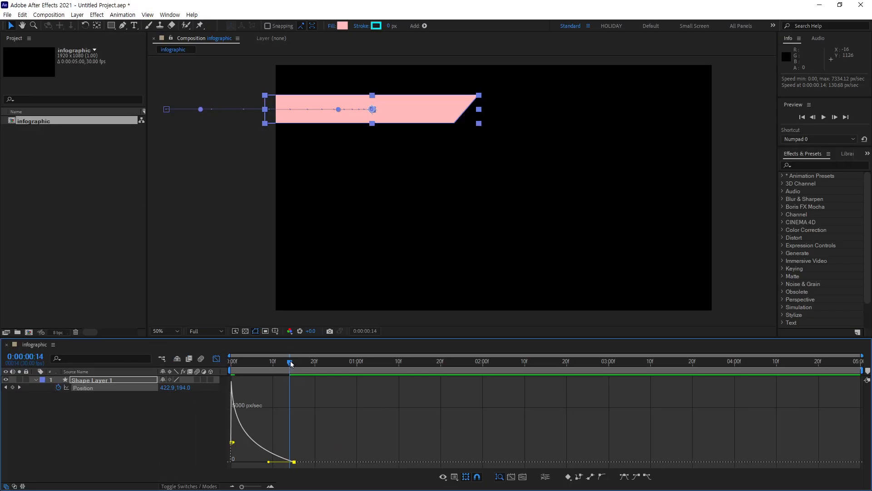
- Play the bar's eased slide-in repeatedly from the start of the composition to check its motion
key(space)
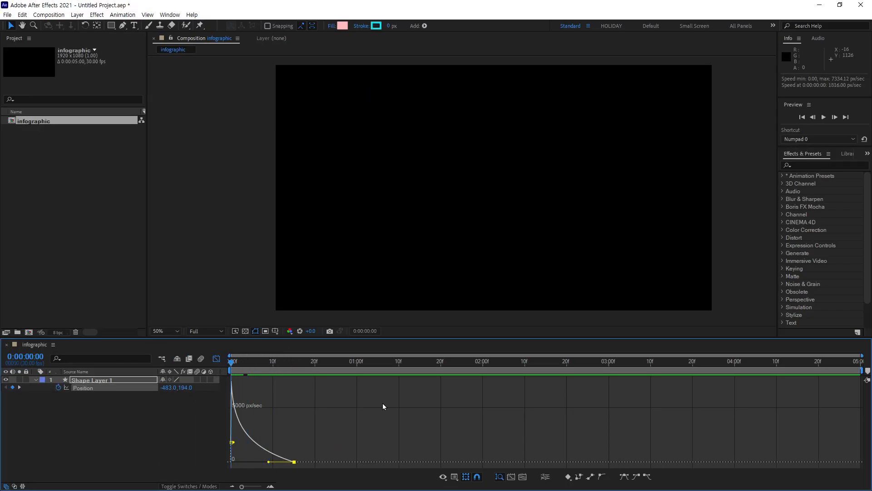
key(space)
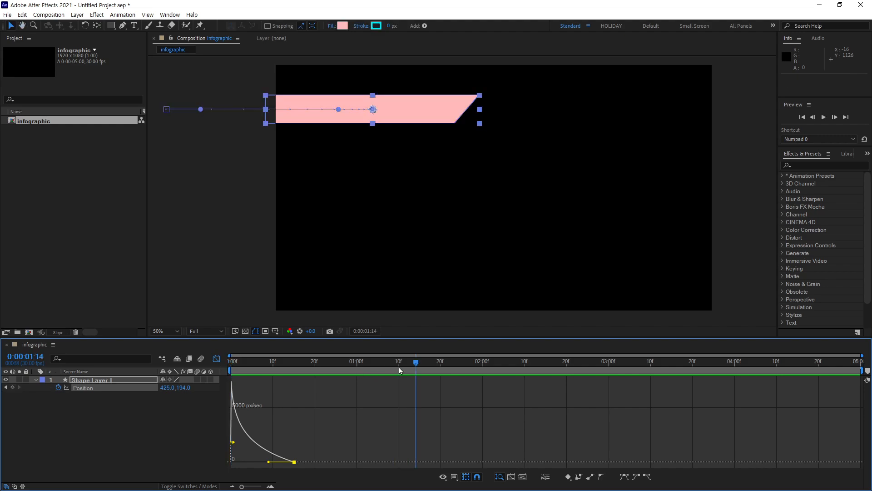
key(space)
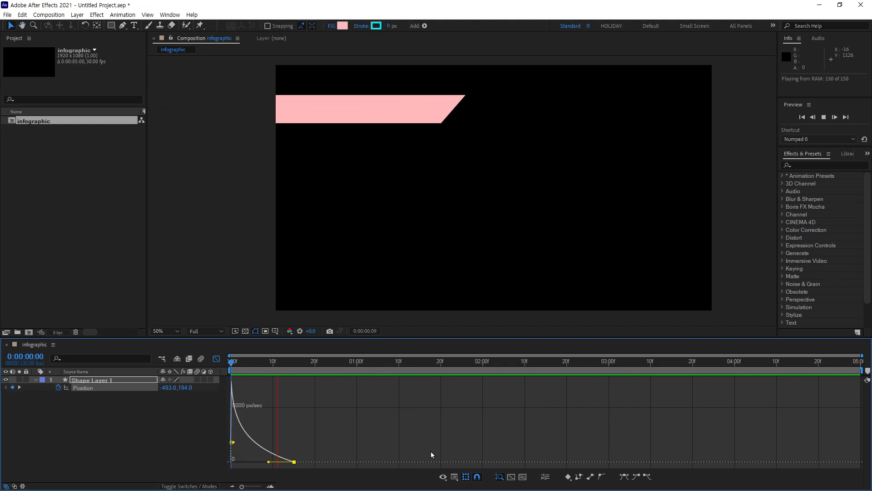
key(space)
key(space)
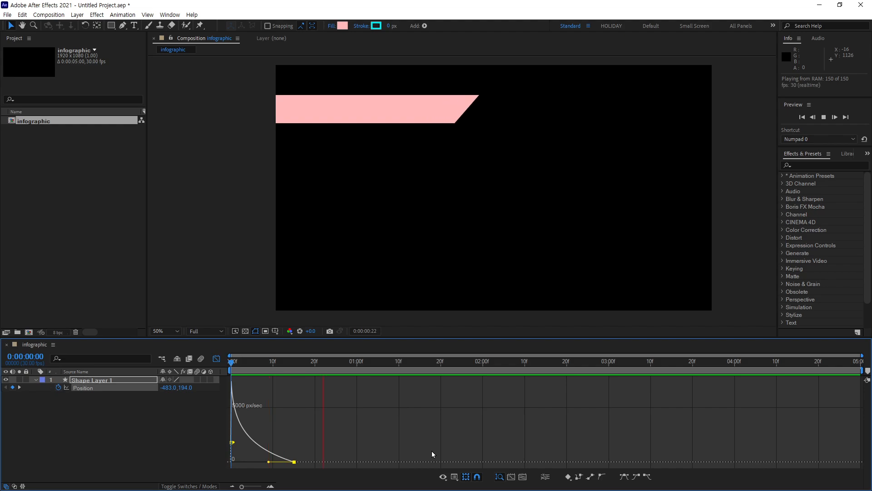
key(space)
key(space)
key(space)
key(space)
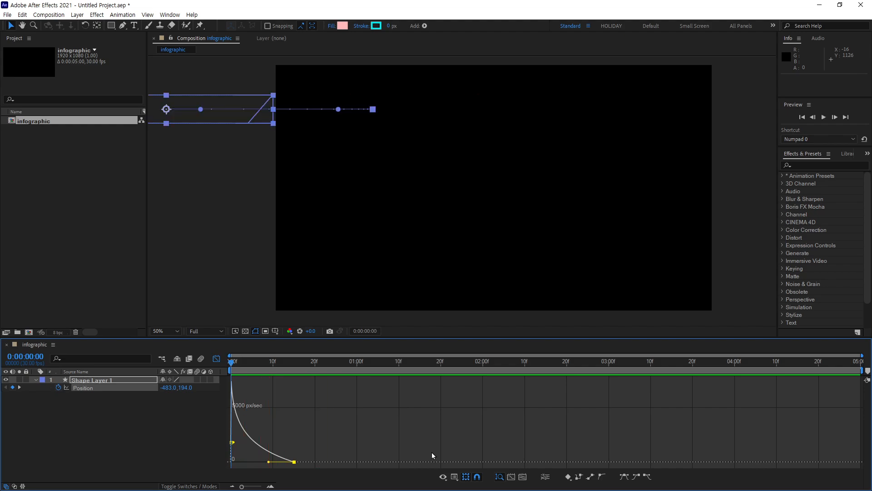
key(space)
key(space)
key(space)
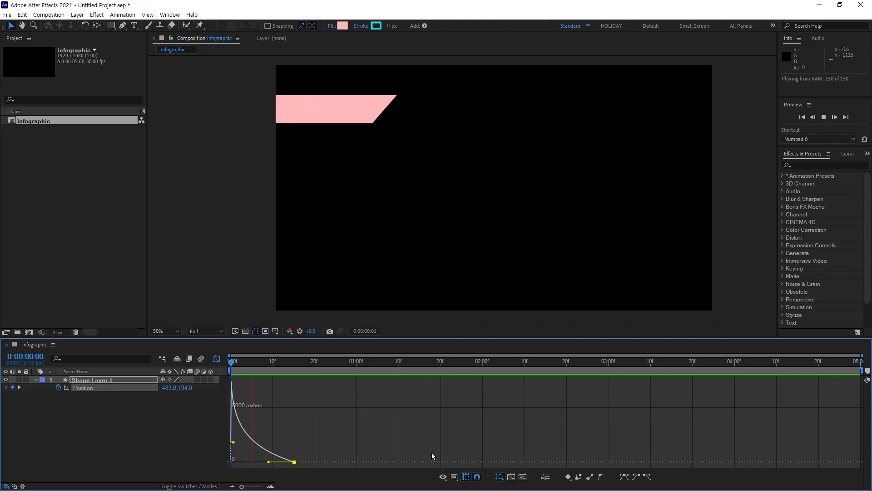
key(space)
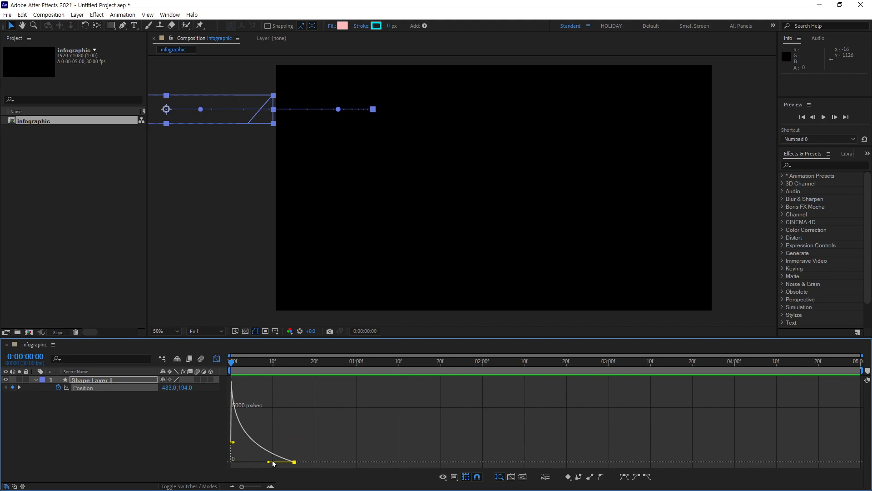
- Set the incoming velocity influence of the Position keyframe at frame 15 to 100%
double_click(294, 462)
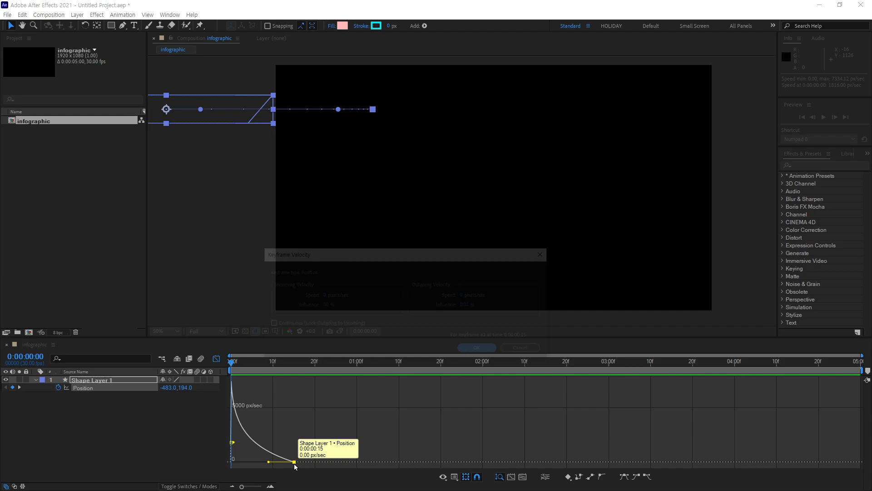
click(324, 305)
text(1)
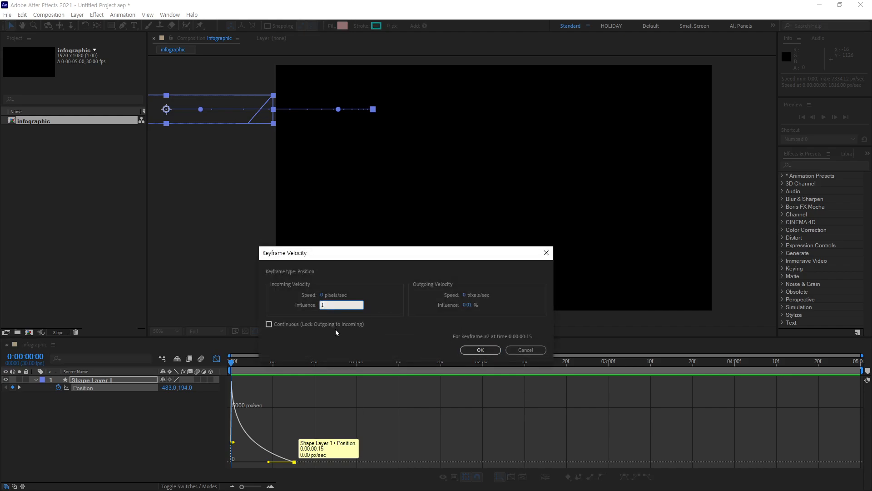
text(00)
key(Return)
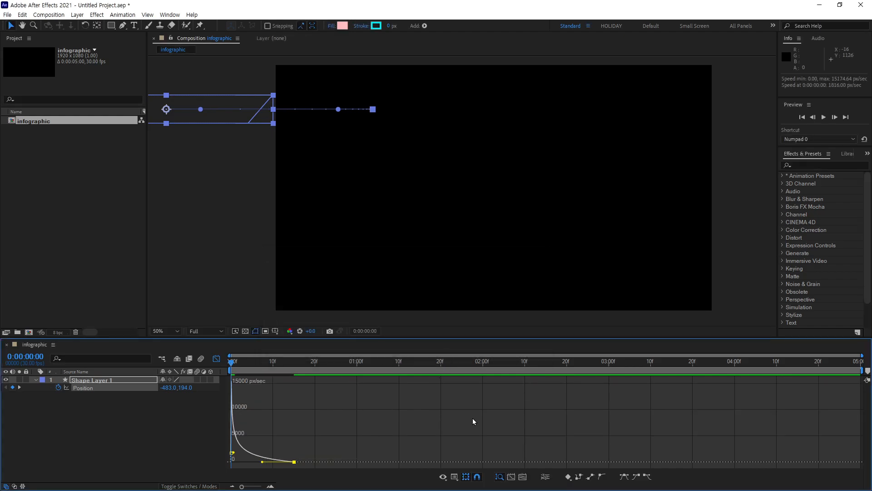
- Play the bar's slide-in repeatedly from the start to check the motion with 100% influence
key(space)
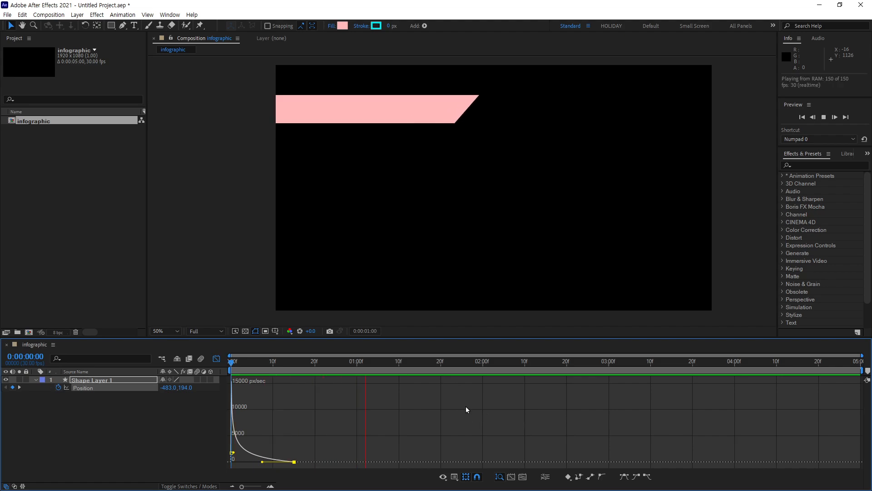
key(space)
key(space)
key(space)
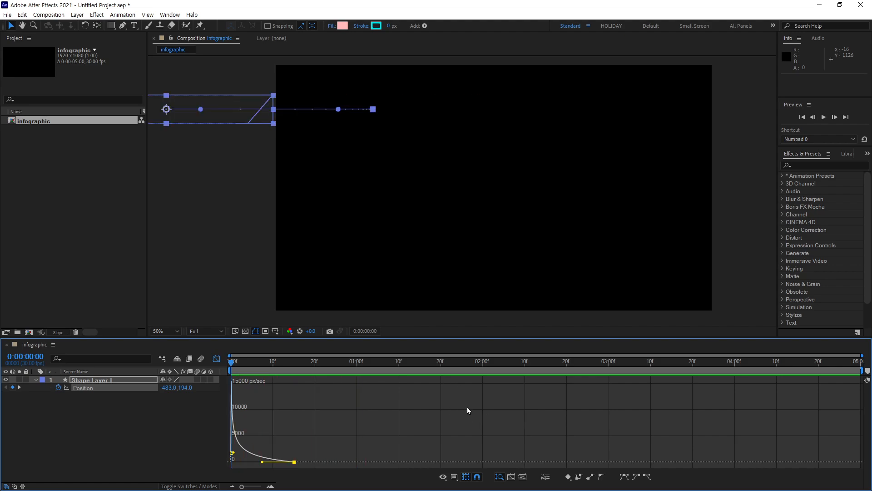
key(space)
key(space)
key(space)
key(space)
key(space)
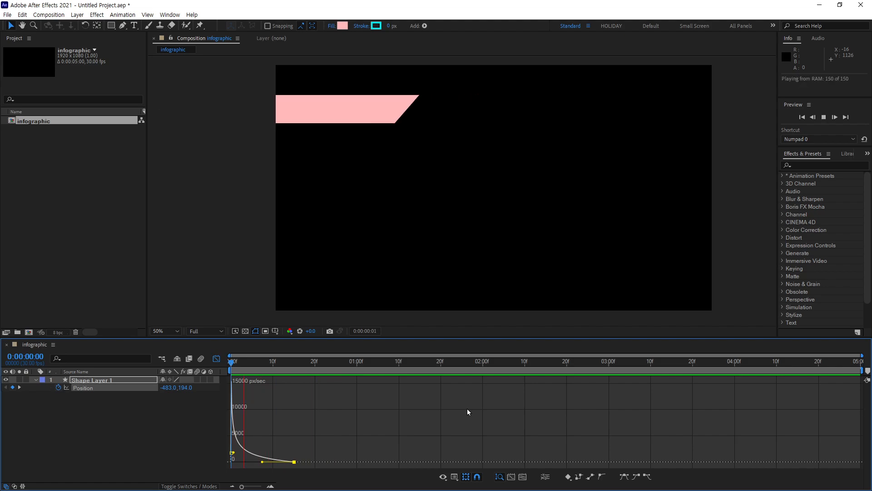
key(space)
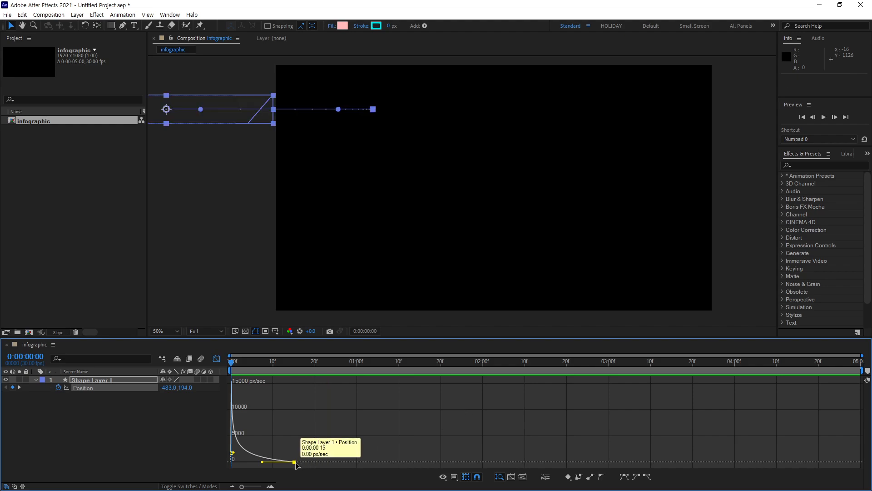
- Set the incoming velocity influence of the Position keyframe at frame 15 to 70% and play the slide-in
double_click(294, 461)
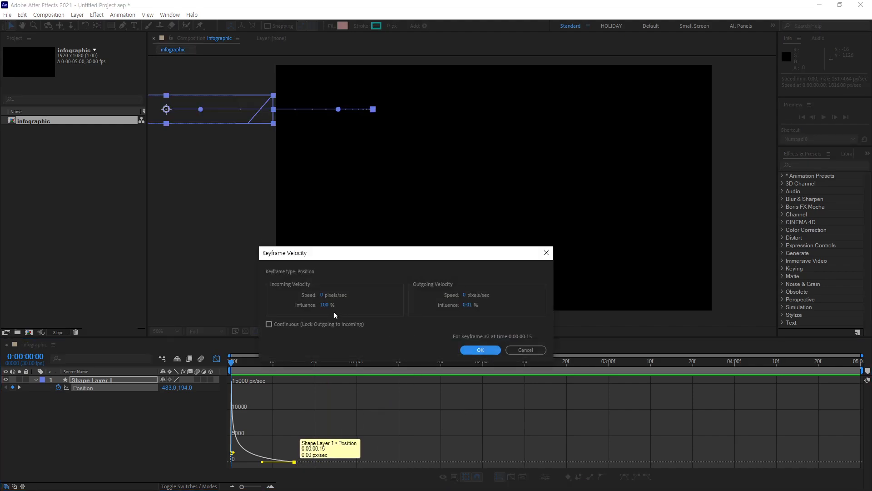
click(325, 305)
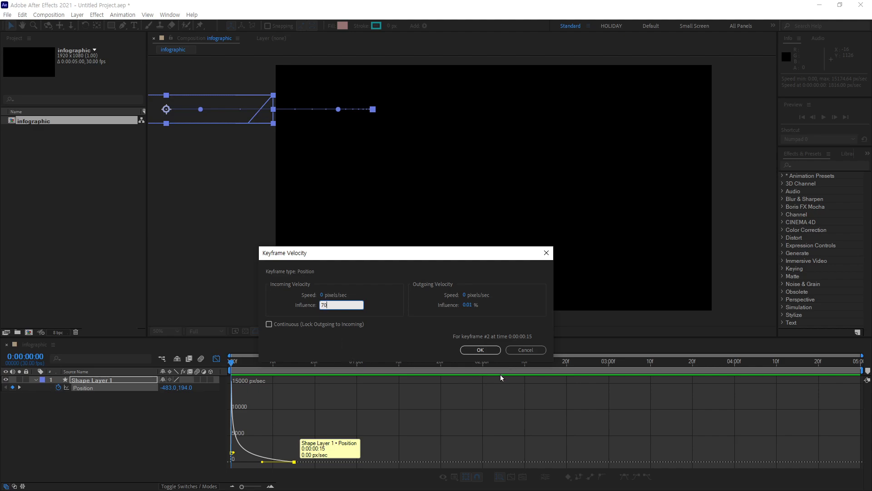
text(70)
key(Return)
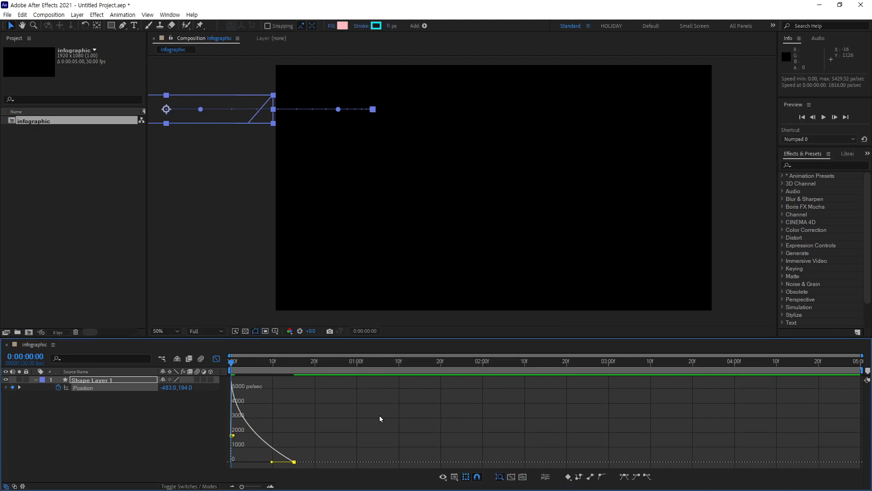
key(space)
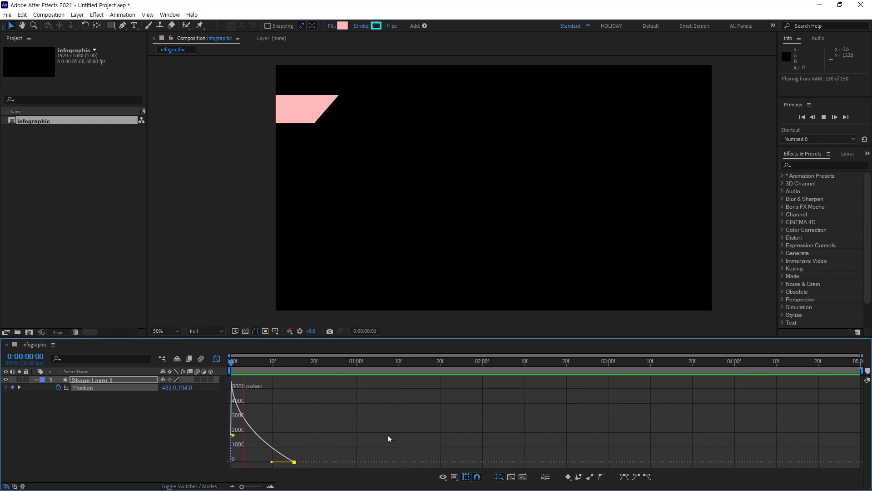
key(space)
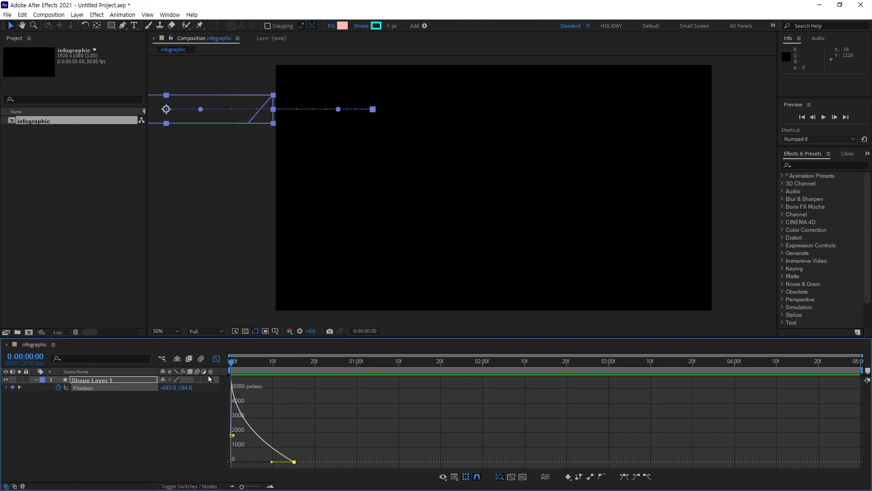
key(space)
key(space)
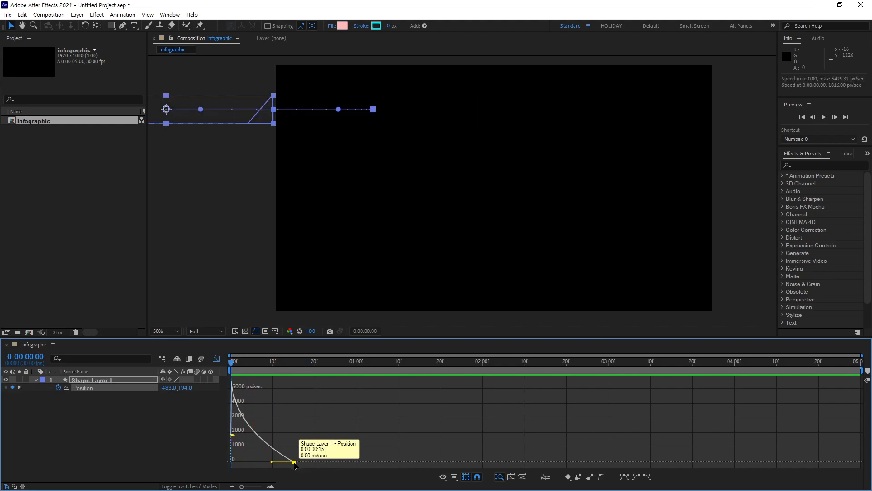
- Set the incoming velocity influence of the Position keyframe at frame 15 back to 80%
key(ctrl+shift+k)
click(323, 307)
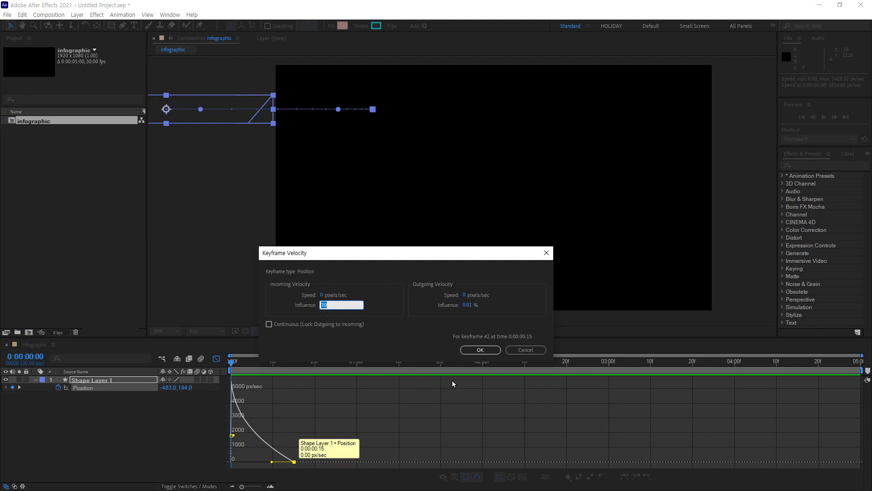
key(Return)
- Play the slide-in several times and scrub through its first frames to compare the bar's motion with the speed curve
key(space)
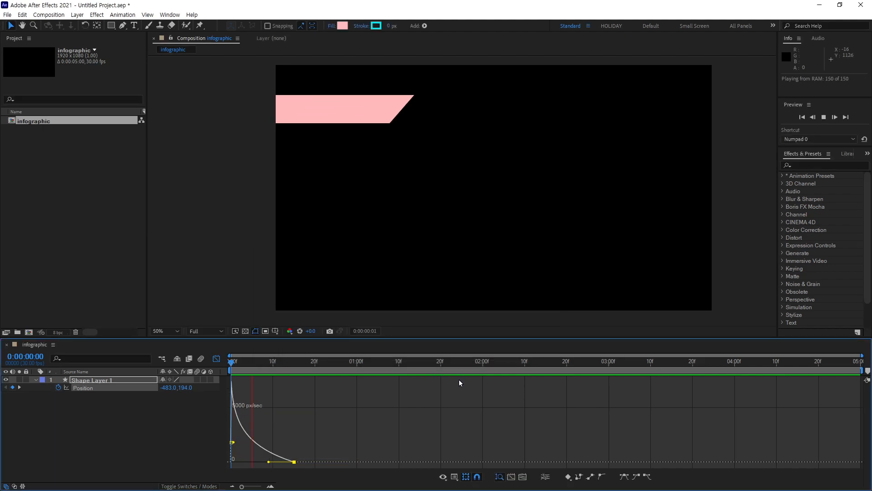
key(space)
key(space)
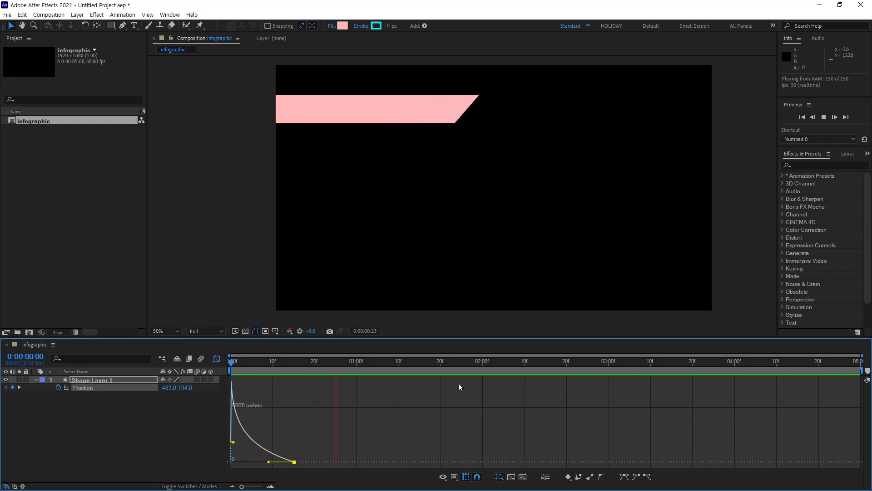
key(space)
key(space)
key(space)
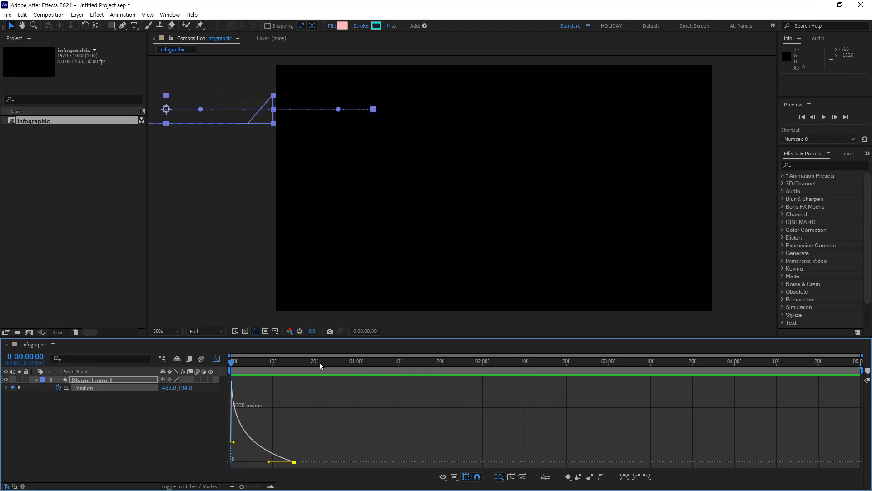
drag(321, 366, 241, 381)
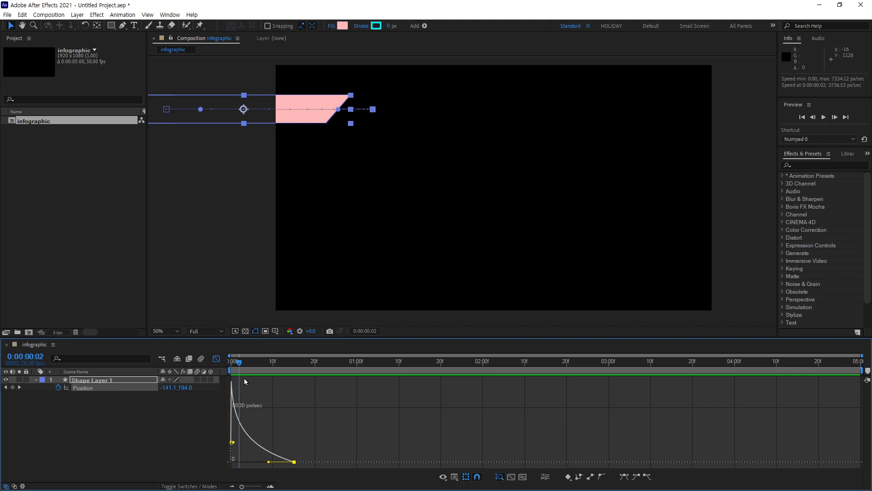
drag(241, 364, 261, 365)
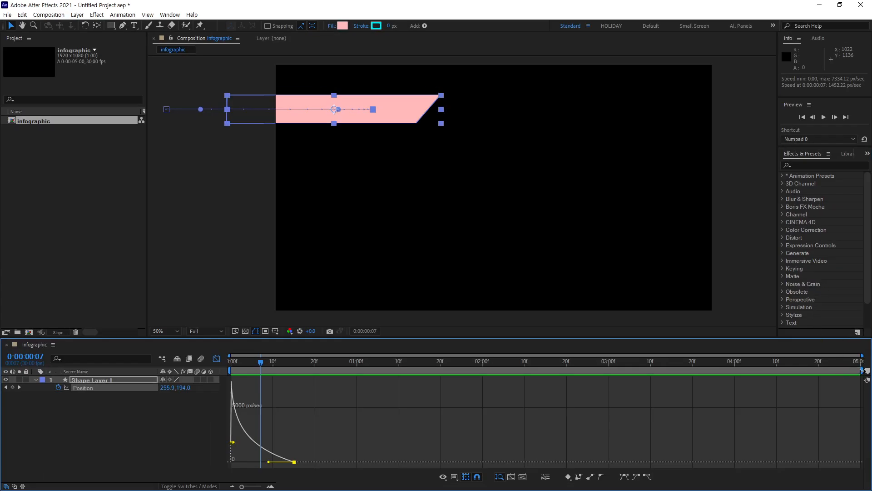
- Shorten the work area to end at 0:00:00:22 and play the bar's slide-in within it
mouse_move(862, 371)
mouse_down()
mouse_move(860, 396)
mouse_move(847, 399)
mouse_move(331, 407)
mouse_up()
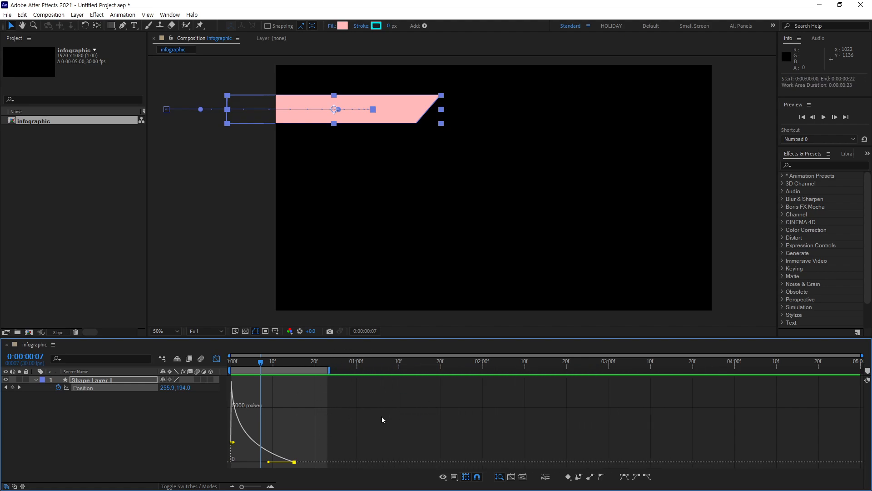
key(space)
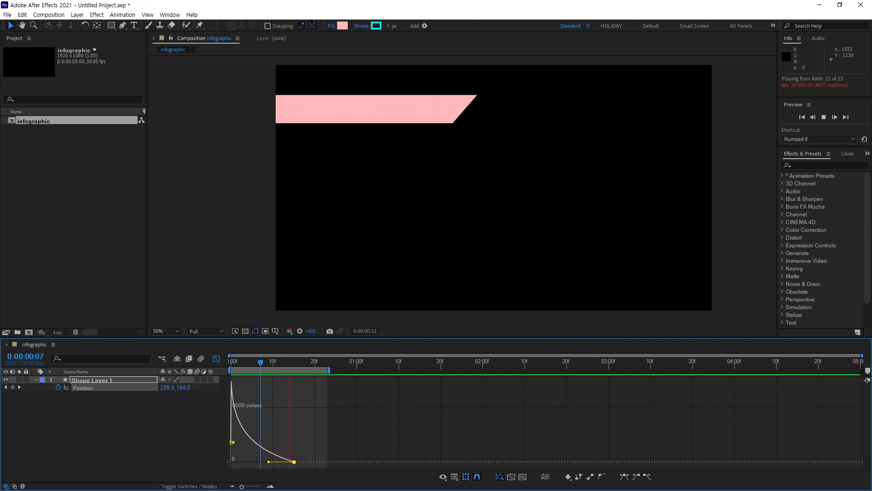
key(space)
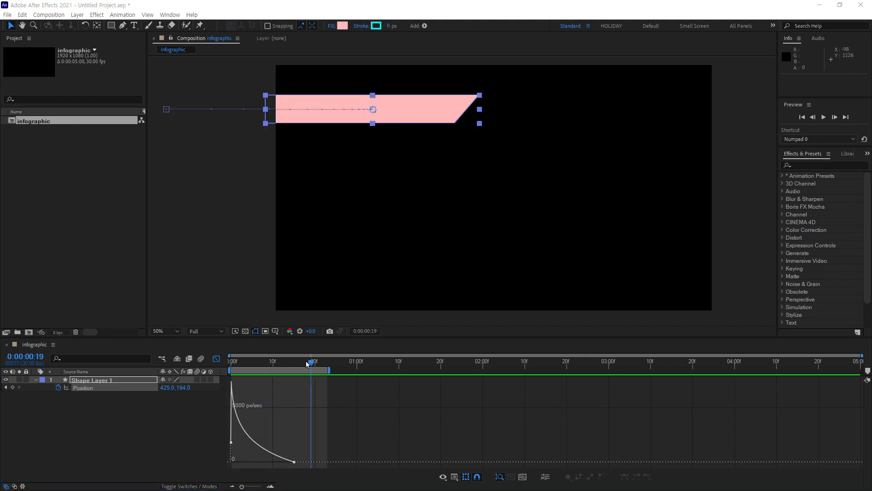
drag(309, 363, 230, 378)
key(space)
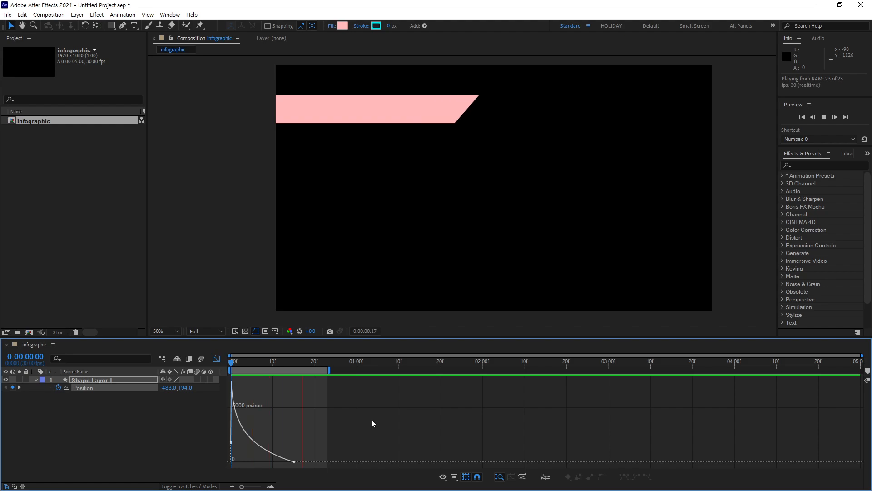
key(space)
key(space)
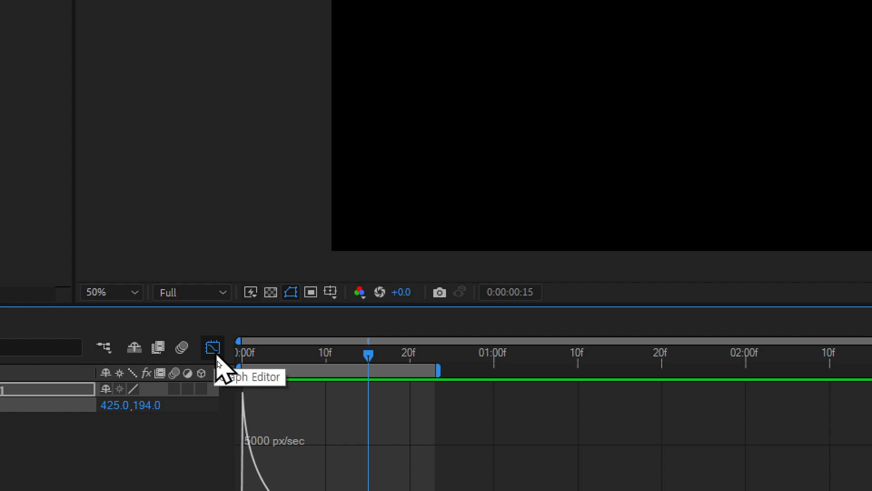
- Close the Graph Editor, extend the work area to about 0:00:01:20, and move Shape Layer 1's second Position keyframe to 0:00:01:00
click(216, 358)
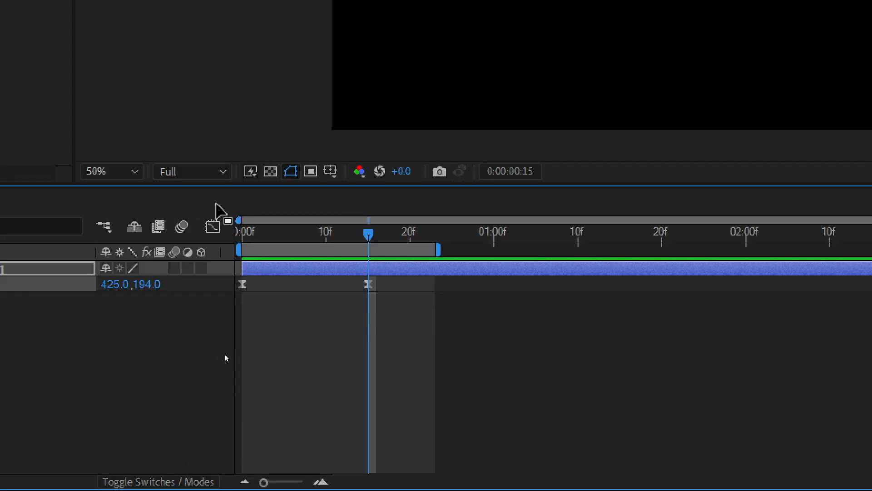
drag(439, 250, 664, 250)
drag(374, 288, 494, 312)
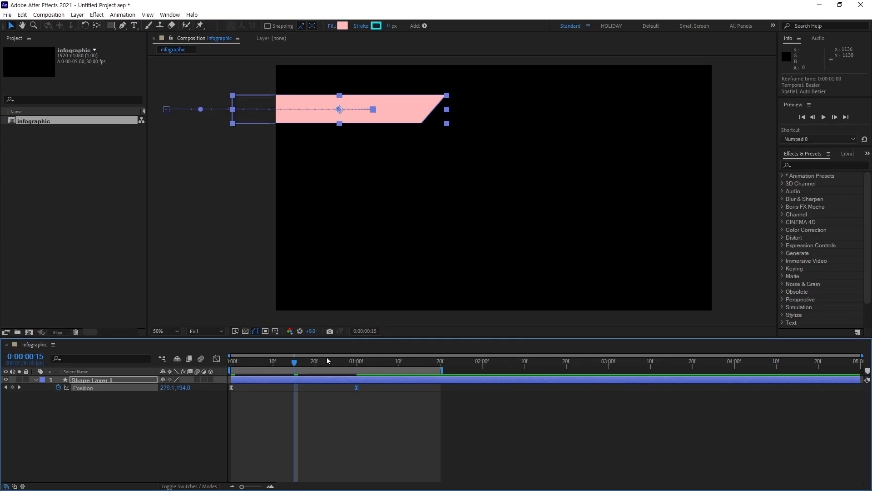
- Check the one-second move's speed graph, then play and scrub through the bar's slower slide-in
click(216, 359)
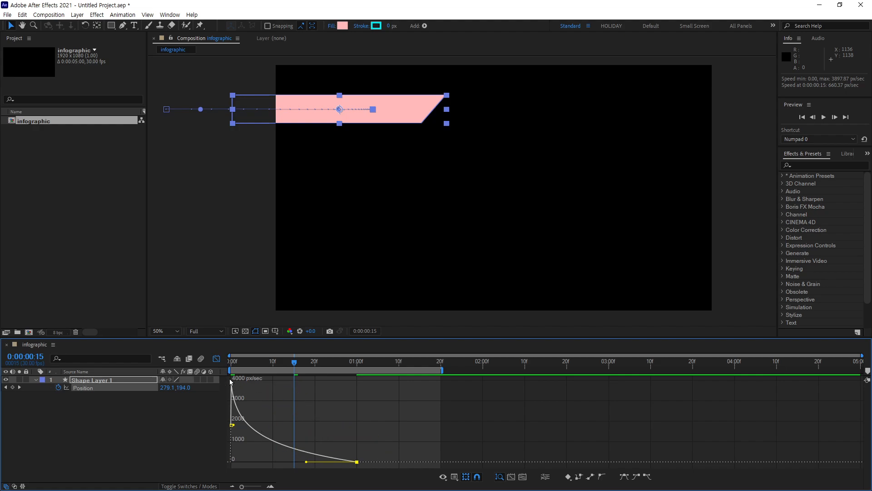
click(216, 359)
key(space)
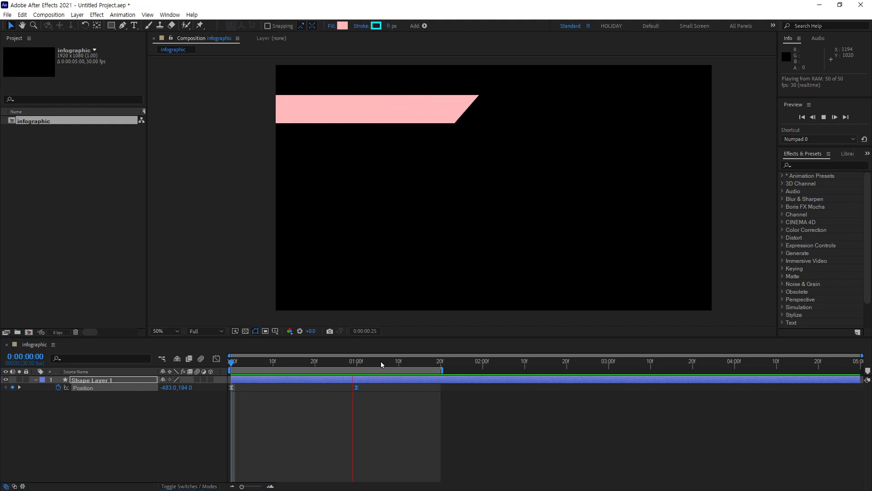
drag(381, 362, 397, 379)
key(space)
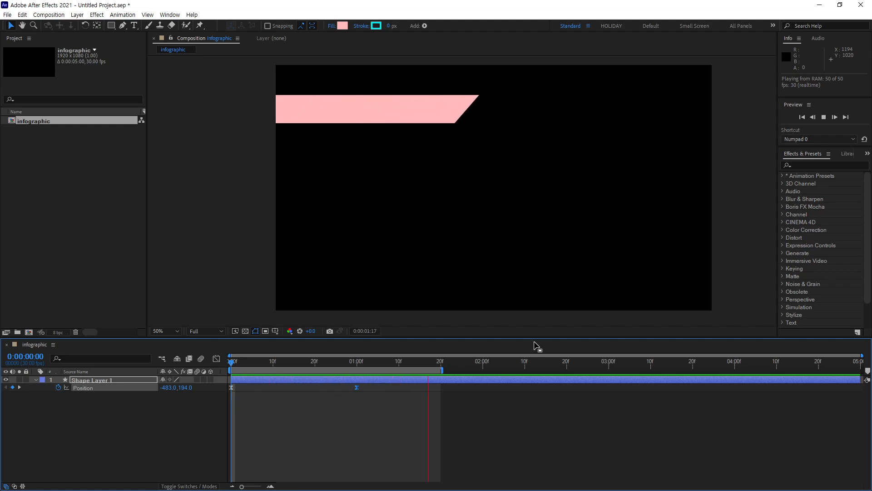
key(space)
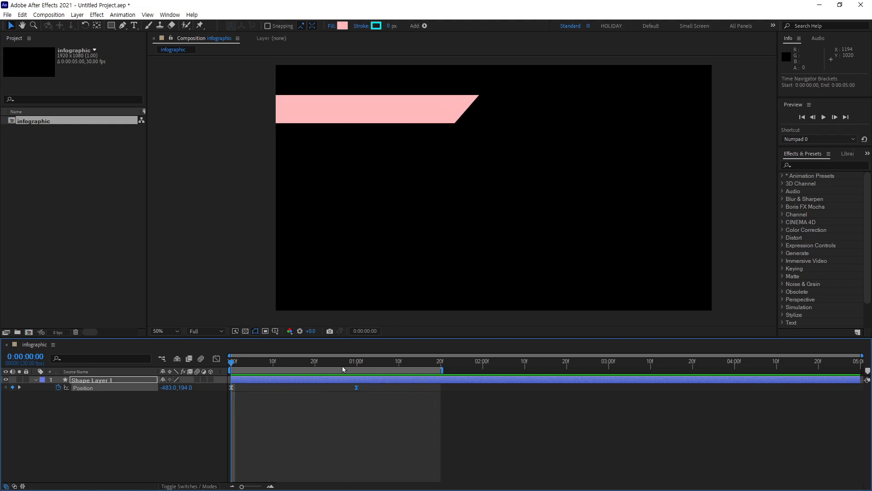
drag(338, 363, 138, 407)
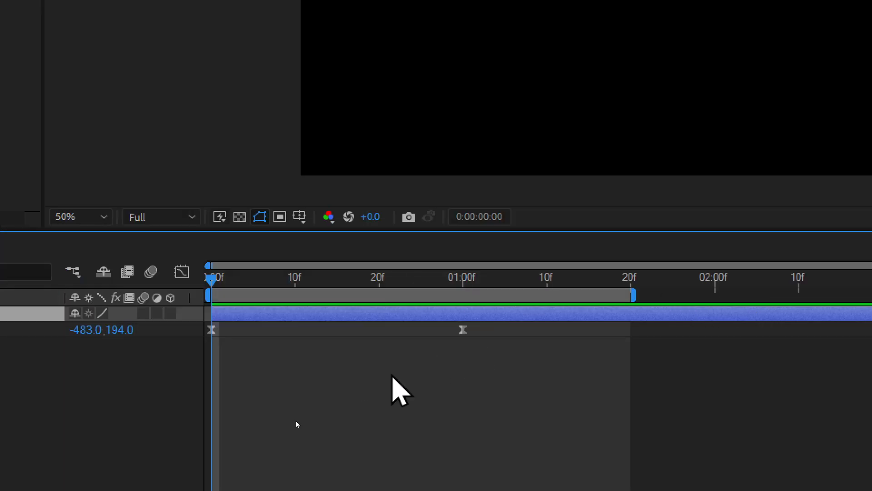
- Duplicate Shape Layer 1 and shift the copy so that it starts at 0:00:00:05
key(ctrl+d)
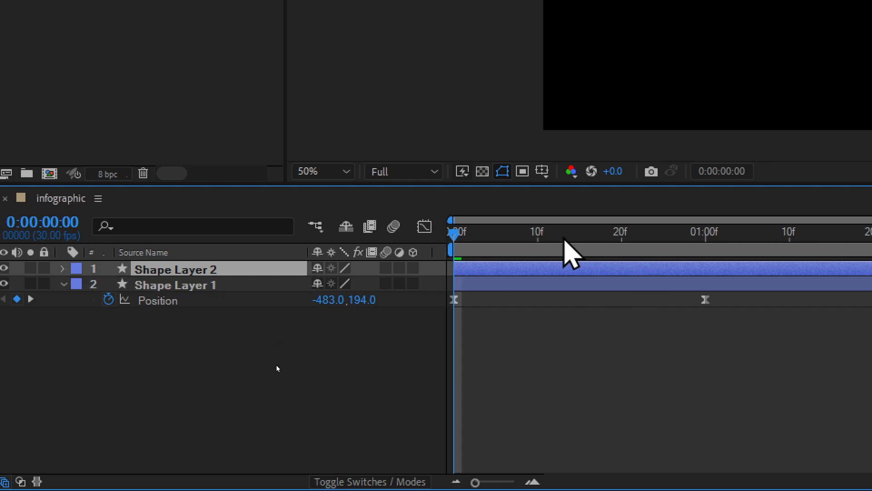
mouse_move(508, 269)
mouse_down()
mouse_move(531, 276)
mouse_move(507, 282)
mouse_up()
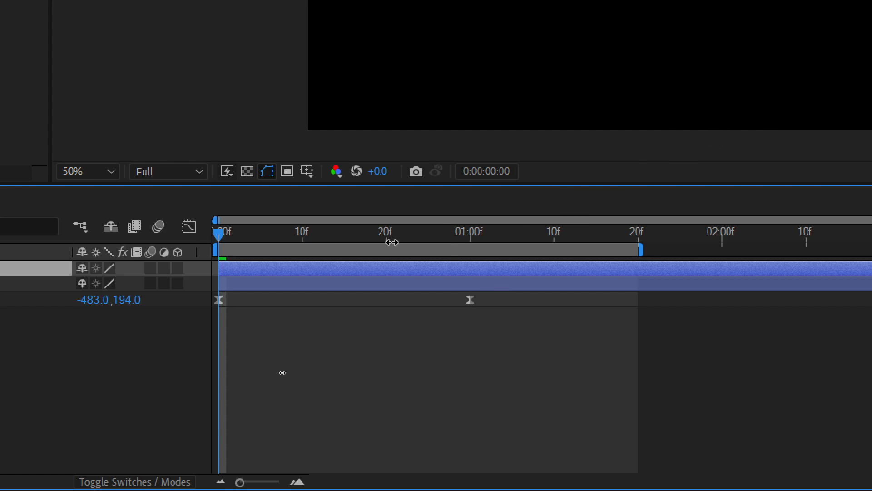
drag(290, 268, 328, 267)
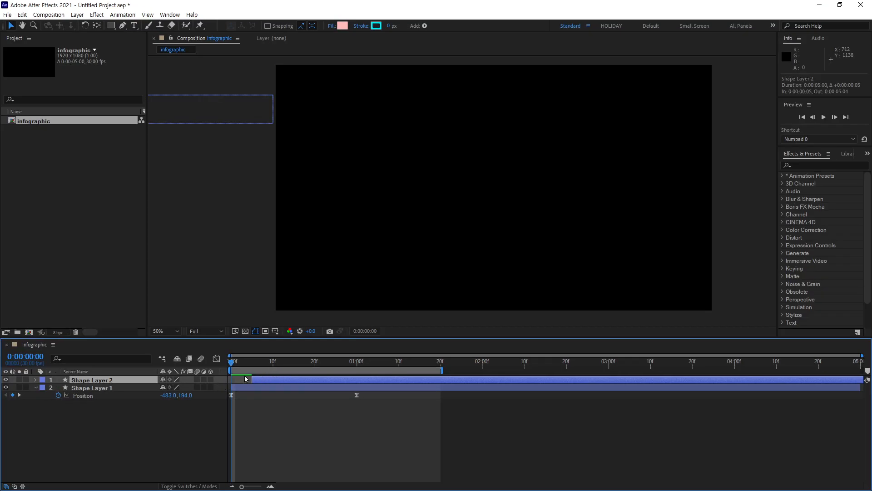
- Change Shape Layer 2's fill to light green #C6FFB9 with both bars in view at 0:00:00:13
drag(234, 362, 285, 362)
click(343, 26)
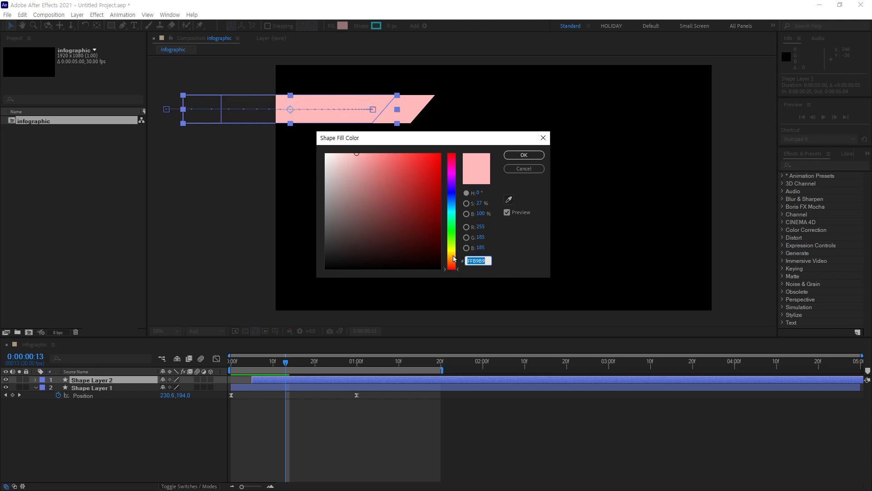
click(453, 240)
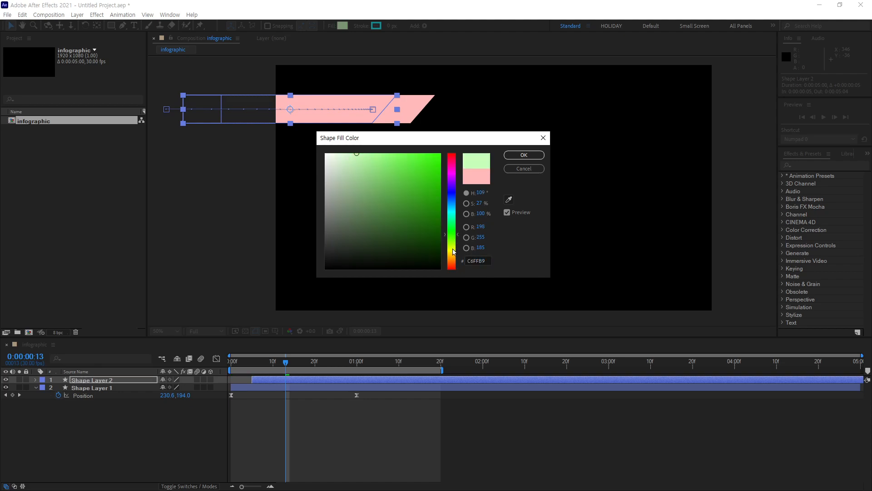
click(524, 155)
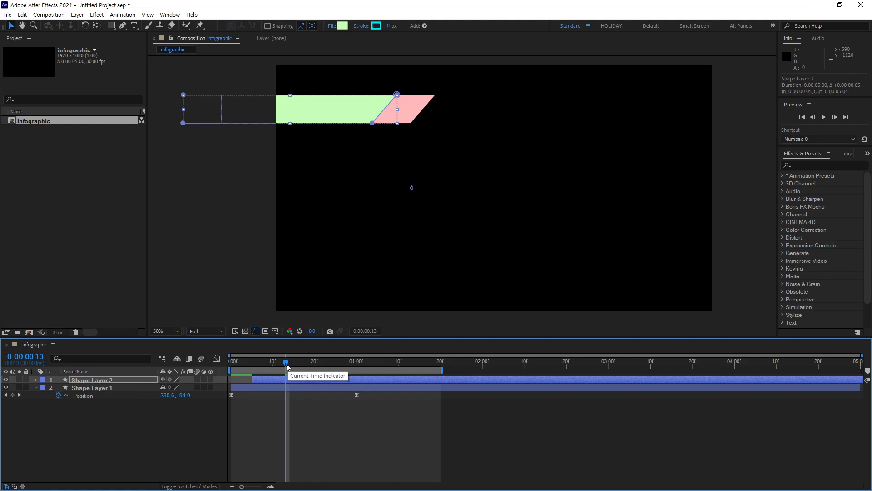
- Play and scrub through the staggered slide-in of the pink and green bars
key(space)
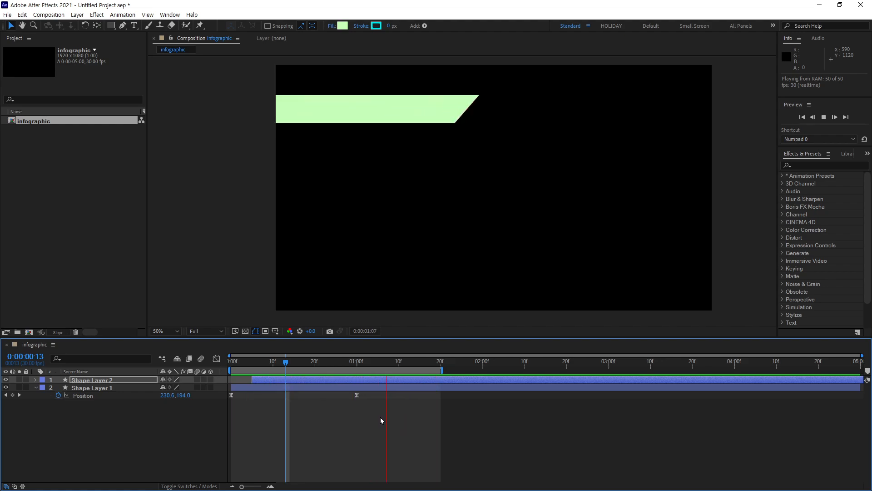
key(space)
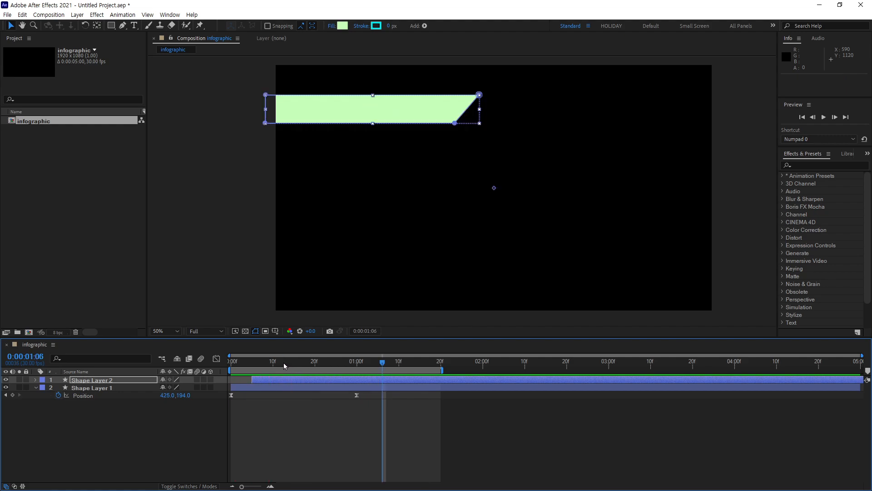
click(345, 362)
drag(327, 372, 298, 377)
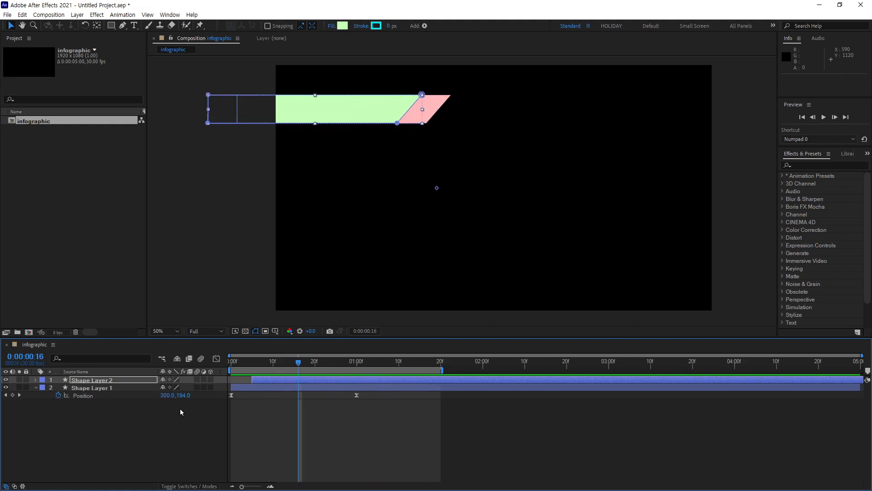
- Duplicate Shape Layer 2 twice, starting the first copy at 0:00:00:10 and the second at 0:00:00:15
click(105, 381)
key(ctrl+d)
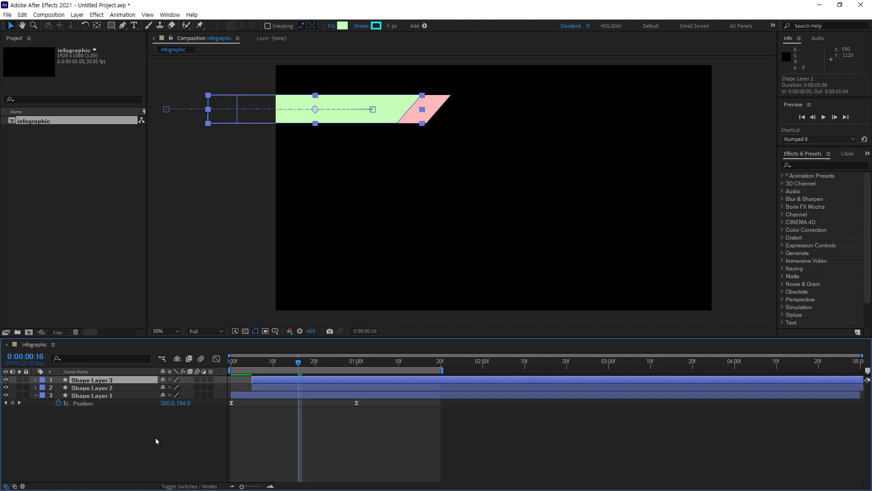
drag(271, 382, 312, 393)
key(ctrl+d)
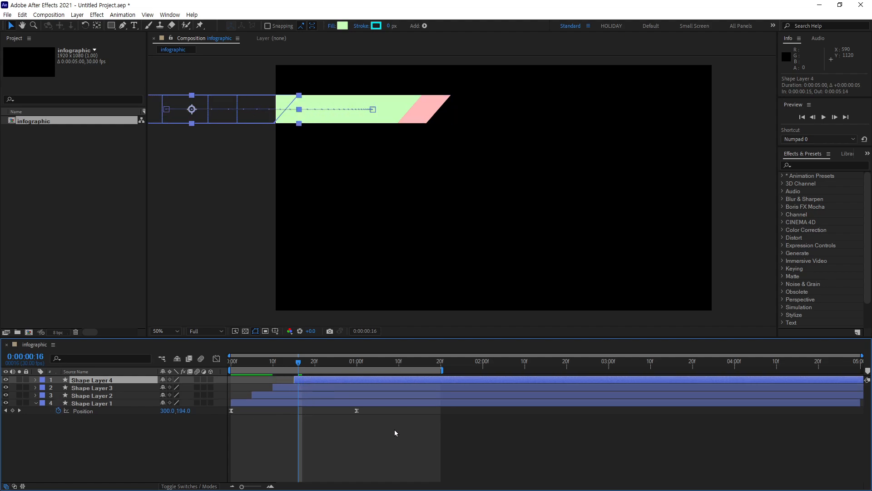
- Extend the work area's end to about 0:00:02:03 and play the four bars' slide-in
drag(444, 370, 496, 369)
key(space)
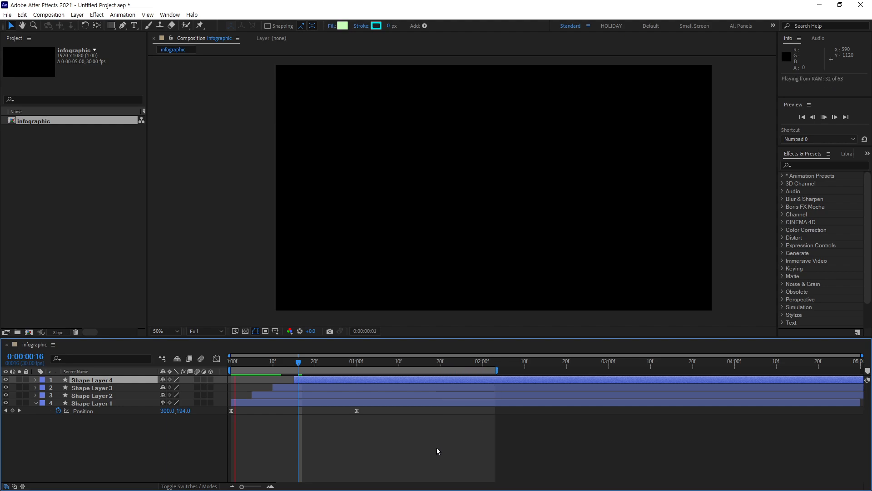
key(space)
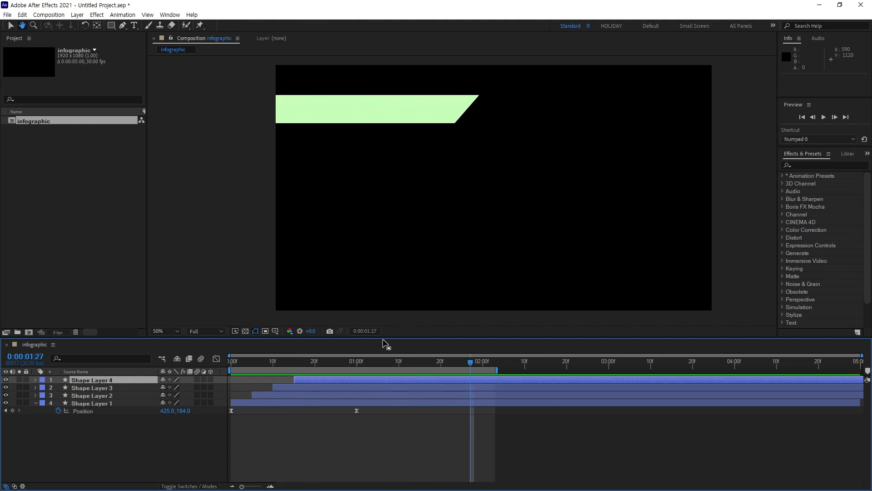
- Change Shape Layer 3's fill to light blue #B9CDFF
click(296, 388)
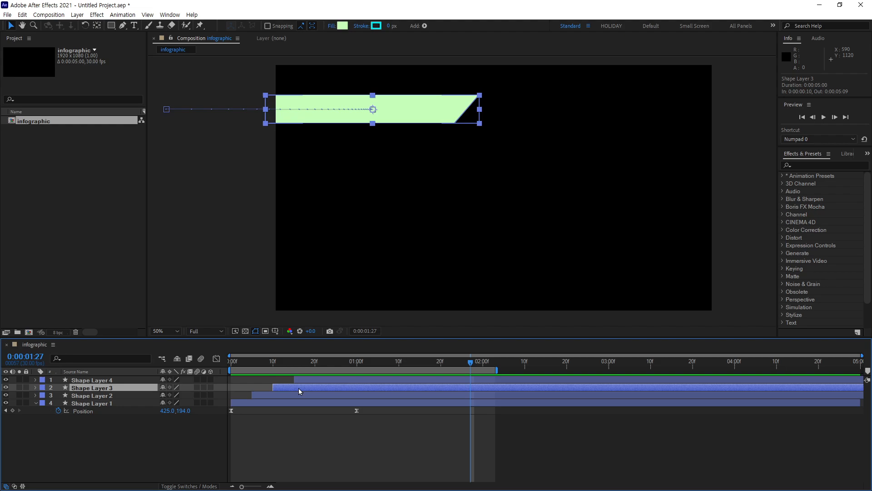
click(342, 26)
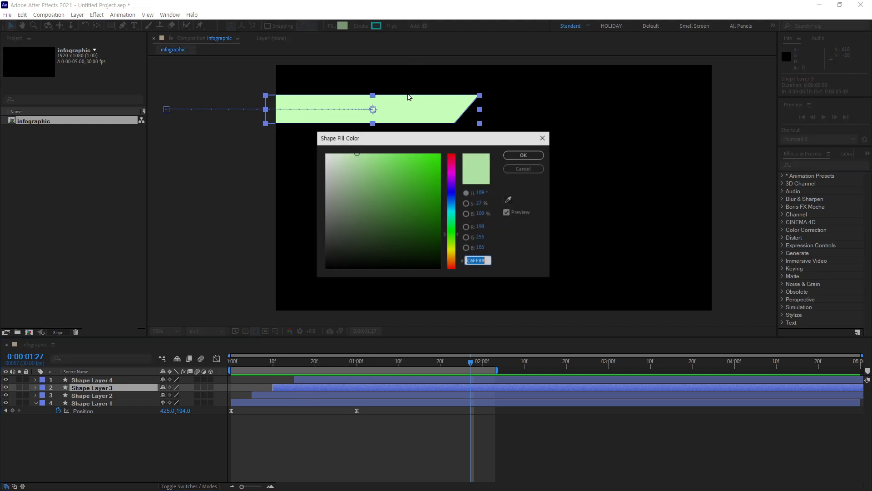
click(452, 202)
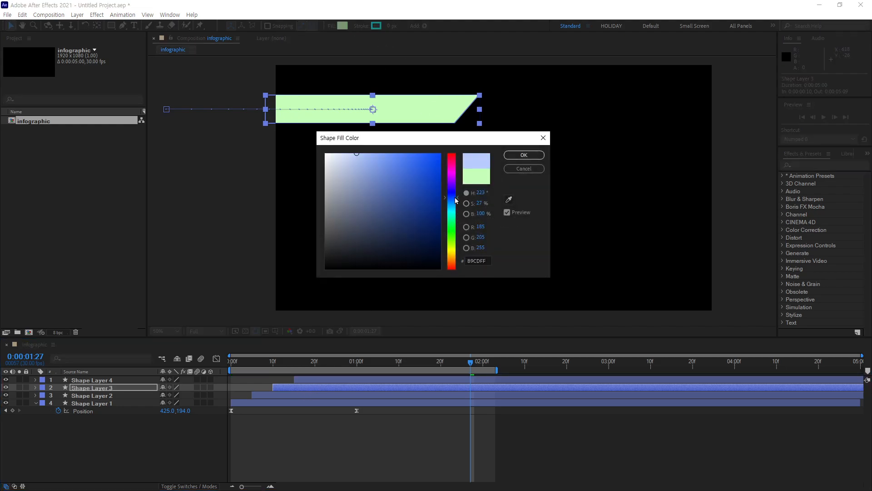
click(524, 155)
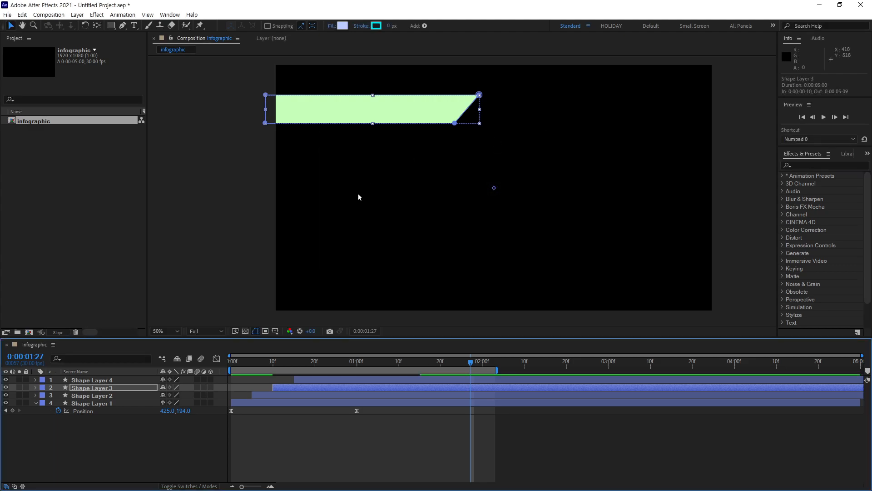
- Change Shape Layer 4's fill to light magenta #FFB9FE
click(334, 380)
click(342, 26)
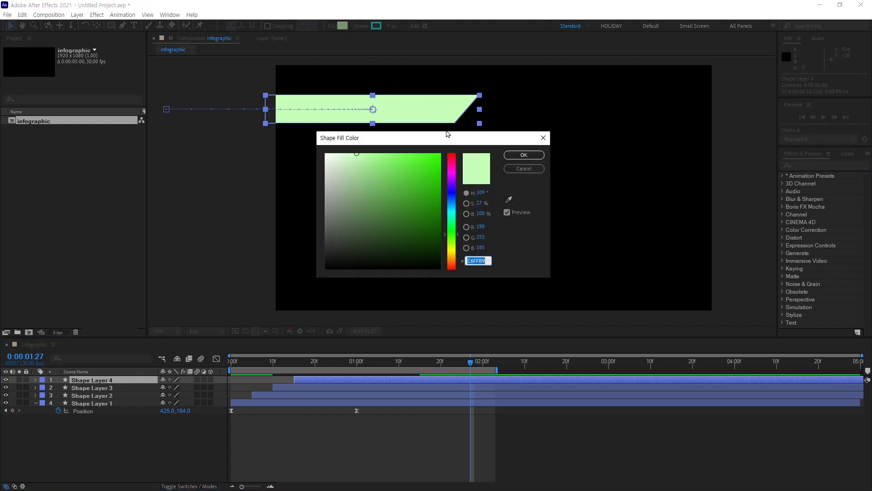
click(452, 173)
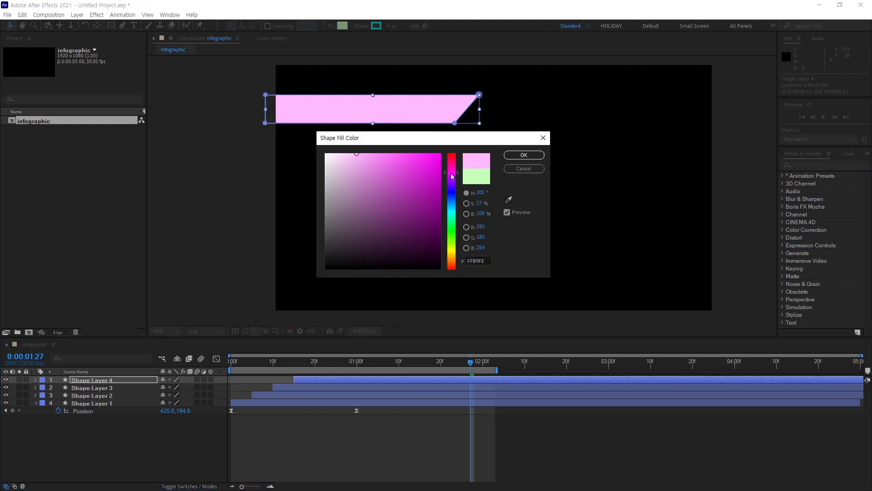
click(522, 155)
- Play the four-color staggered slide-in and scrub through it to check how the bars overlap
key(space)
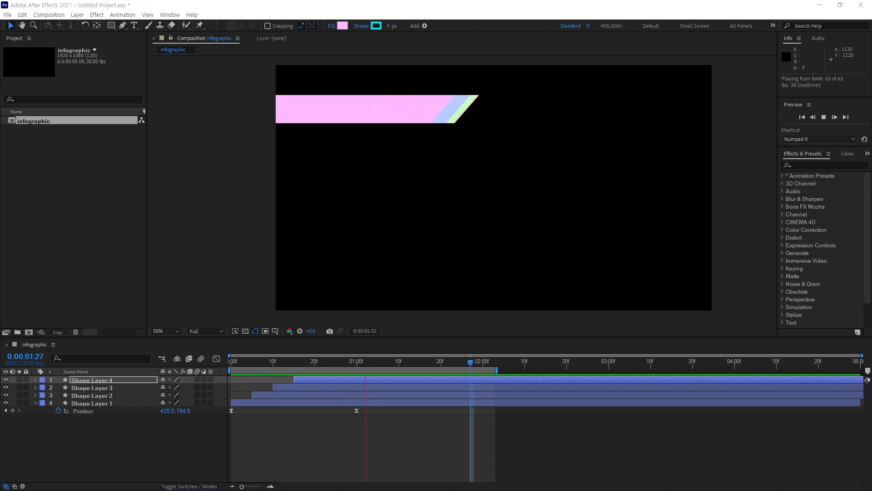
drag(471, 363, 335, 366)
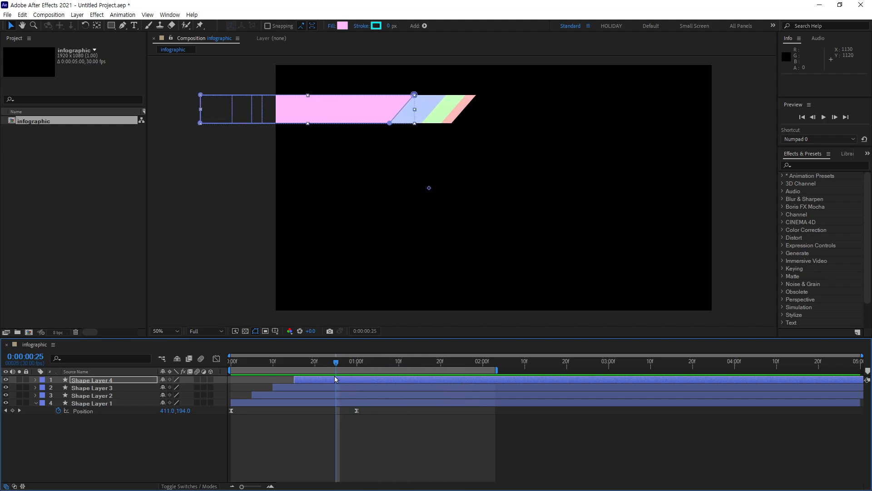
drag(335, 366, 395, 369)
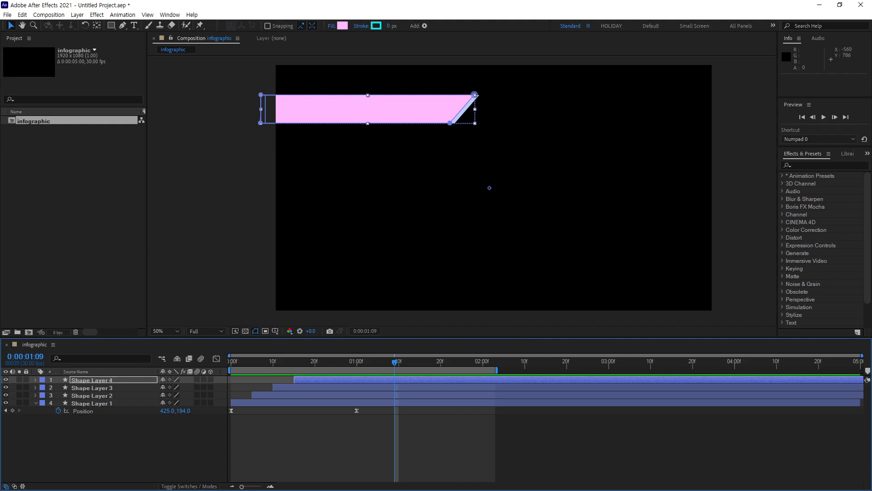
mouse_move(37, 51)
mouse_down()
mouse_move(6, 34)
mouse_move(48, 58)
mouse_up()
mouse_move(98, 226)
mouse_down()
mouse_move(43, 183)
mouse_move(112, 193)
mouse_move(111, 230)
mouse_up()
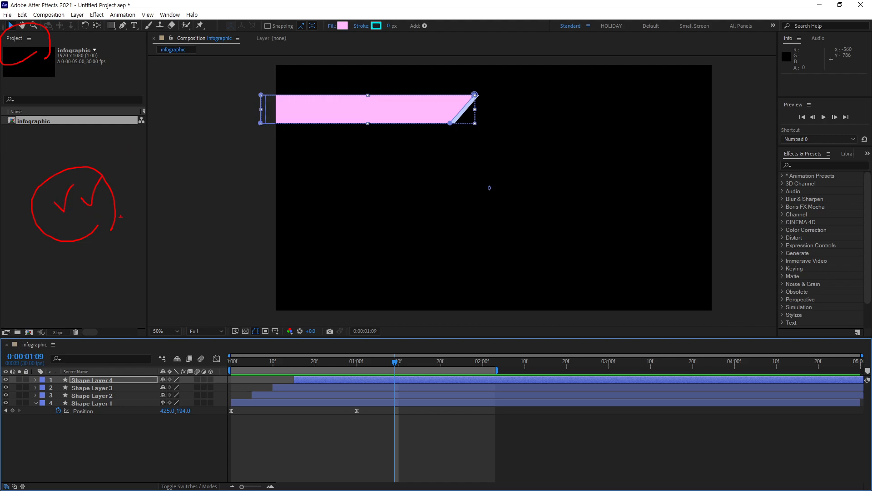
key(Escape)
- Import Credit.mp4 from the folder cigies\VR505\VR Configurator 제작 프로젝트_Car on drive E
double_click(70, 208)
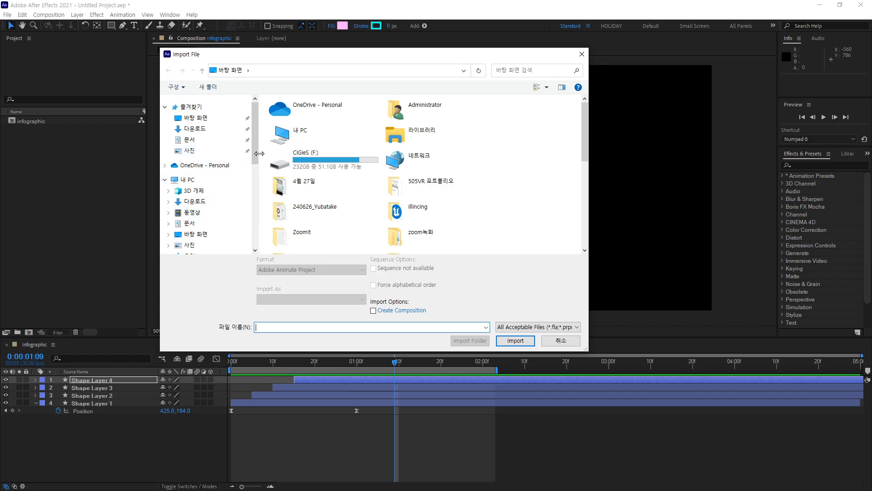
drag(255, 154, 260, 208)
click(202, 165)
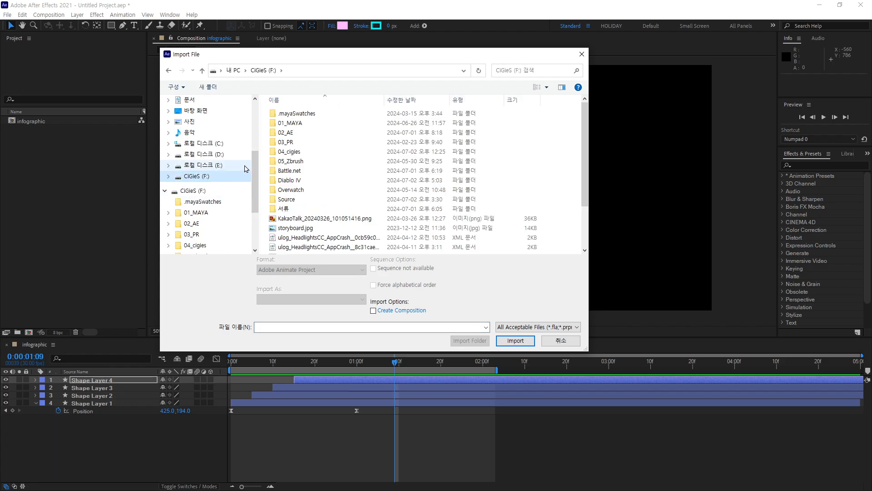
double_click(290, 123)
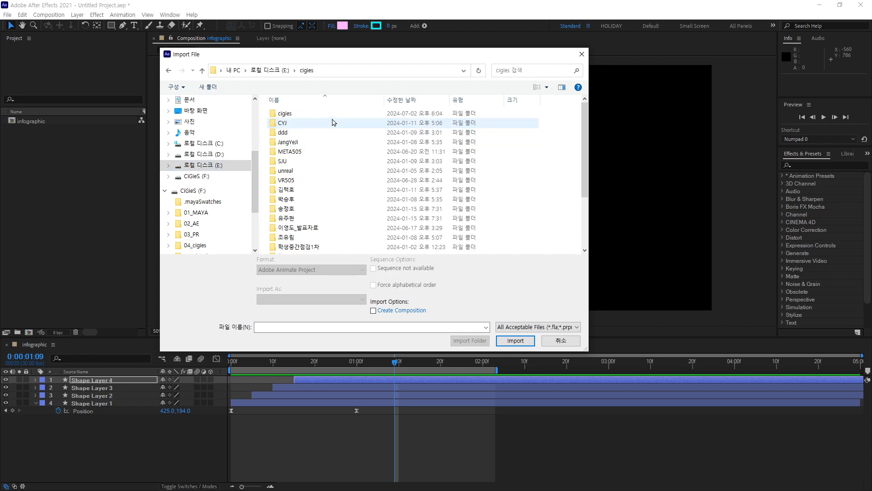
mouse_move(585, 129)
mouse_down()
mouse_move(583, 186)
mouse_move(580, 128)
mouse_up()
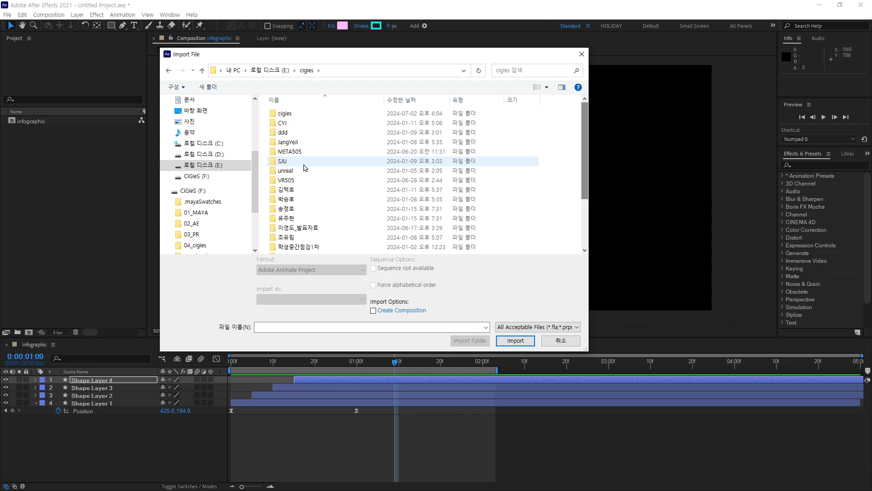
double_click(290, 171)
click(202, 71)
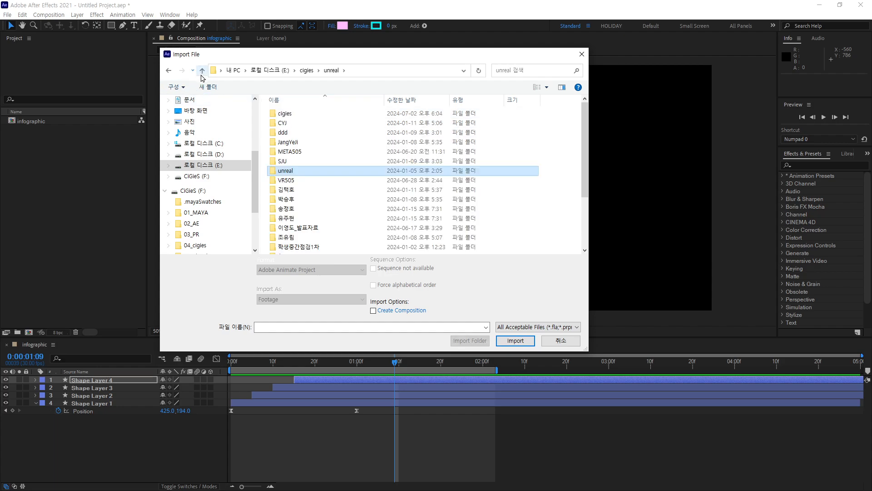
double_click(291, 181)
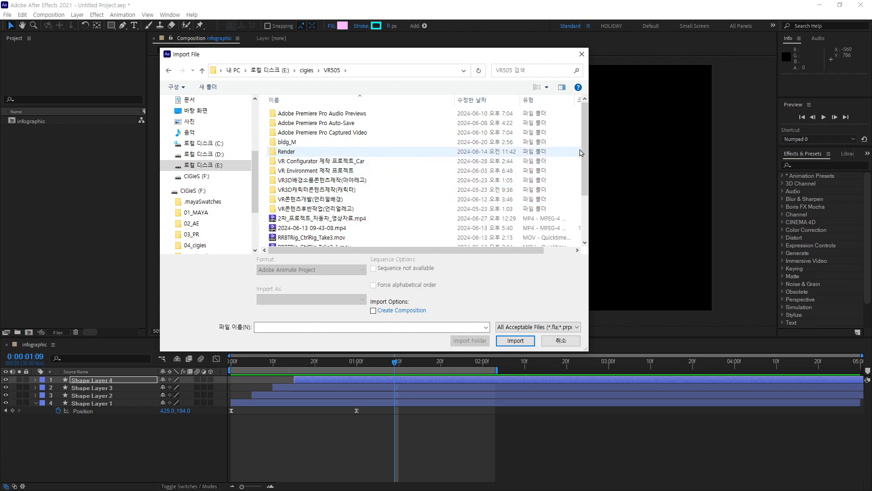
double_click(324, 163)
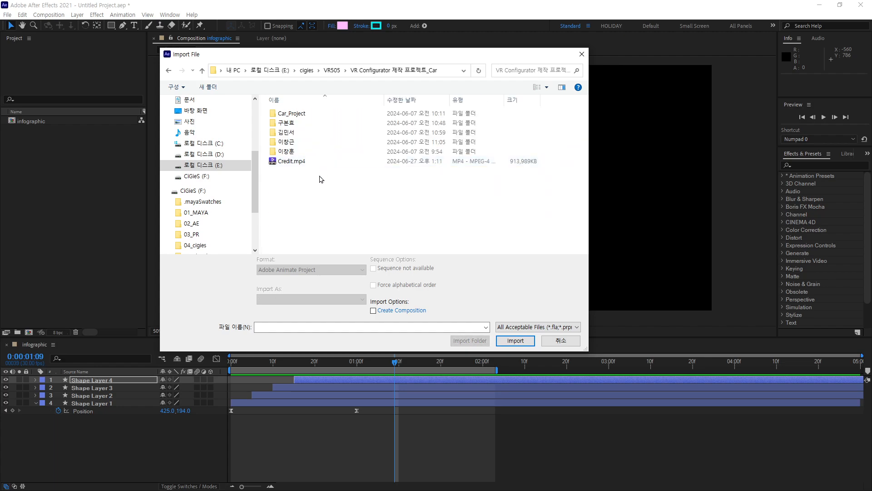
double_click(295, 166)
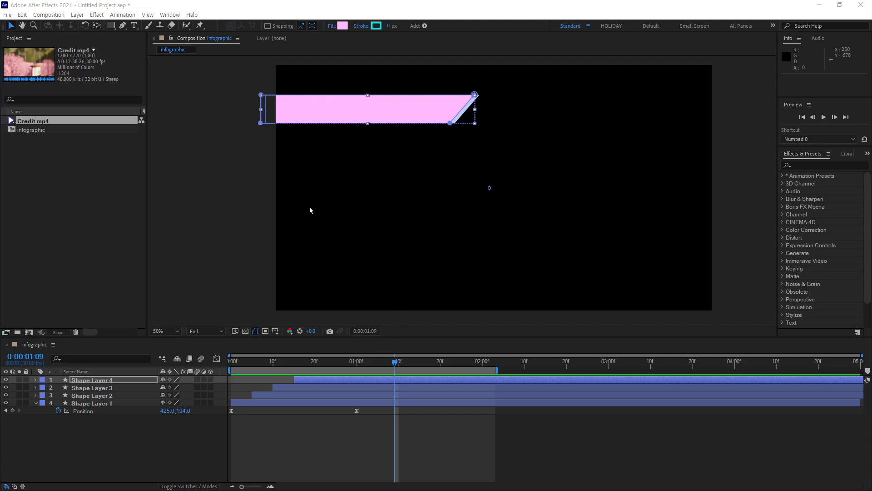
click(58, 173)
click(35, 121)
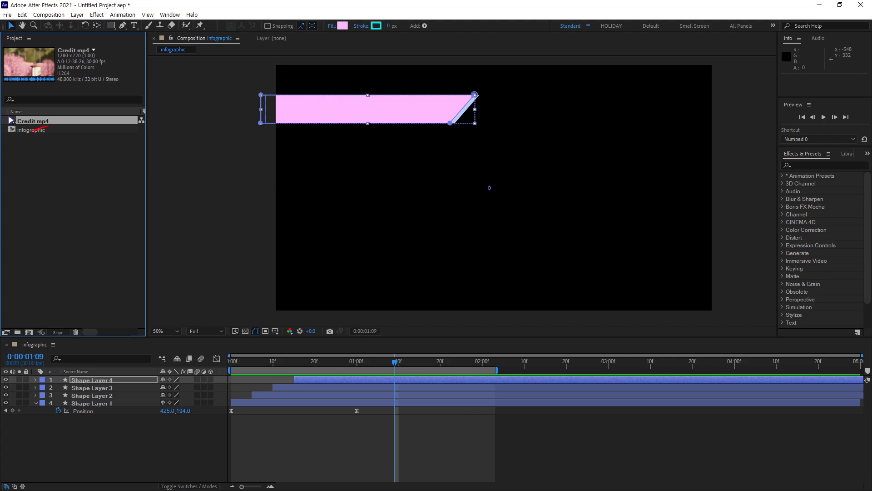
drag(83, 448, 34, 132)
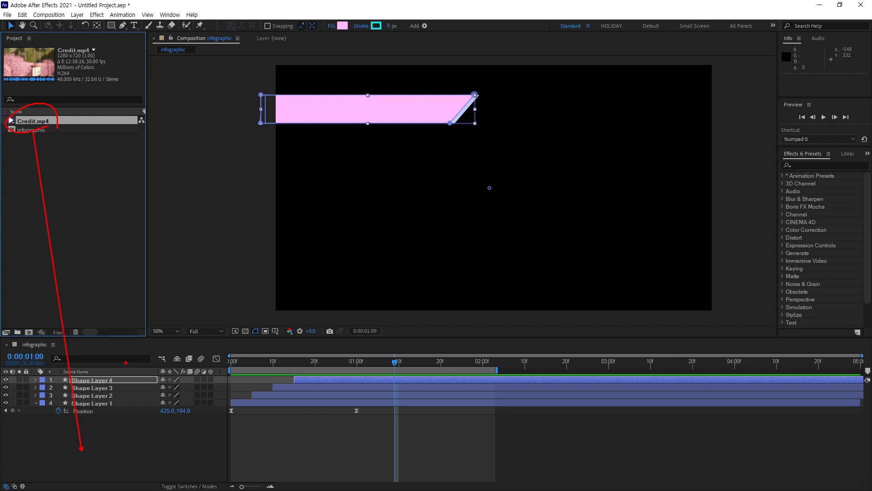
key(Escape)
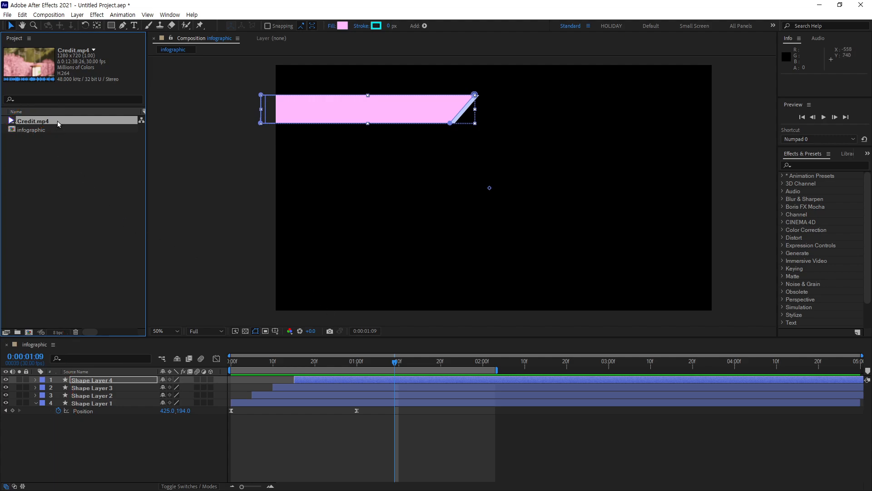
- Add Credit.mp4 to the infographic composition below Shape Layer 1, starting at 0:00:00:00, and scrub back to 0:00:00:18
drag(58, 123, 244, 420)
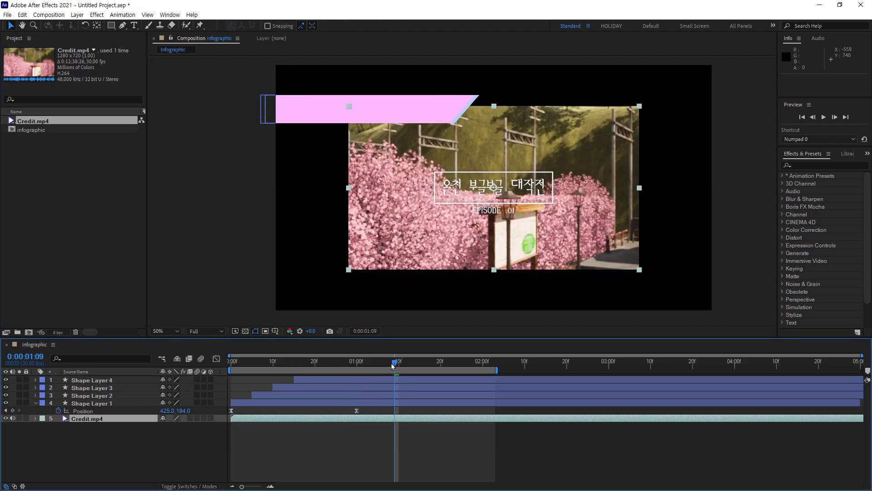
drag(394, 362, 307, 389)
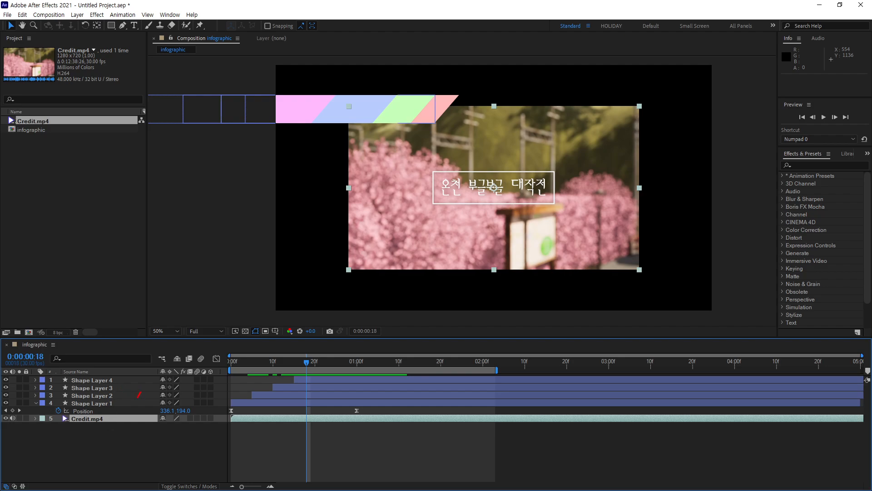
mouse_move(138, 398)
mouse_down()
mouse_move(153, 430)
mouse_move(123, 457)
mouse_up()
- Scale the Credit.mp4 layer to 150% to fill the frame and play the composition from the start
key(s)
drag(173, 428, 189, 426)
drag(195, 426, 196, 426)
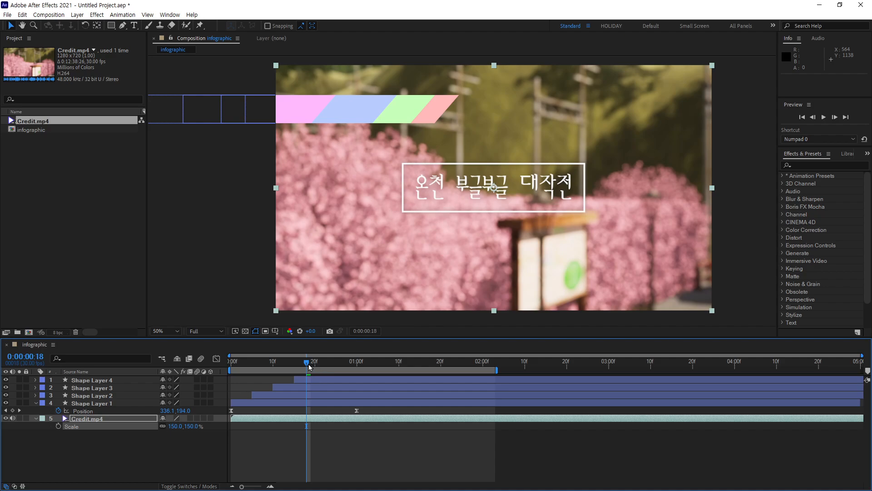
drag(309, 365, 199, 384)
key(space)
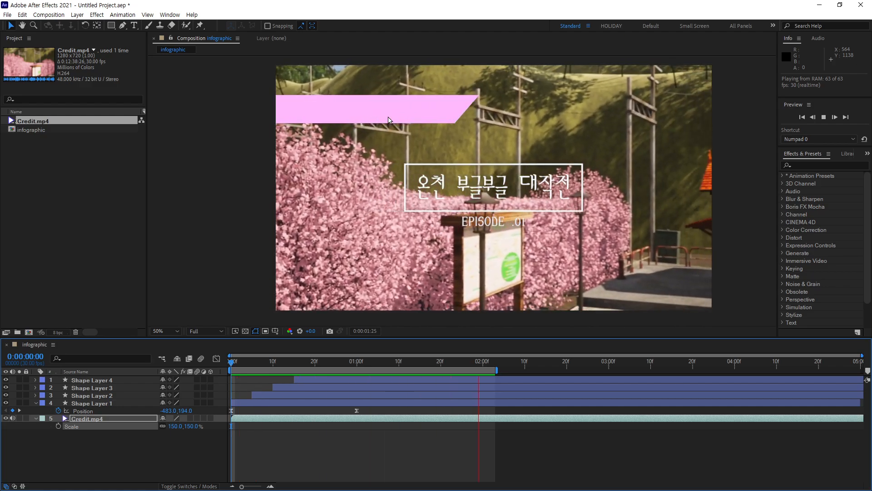
- Stop playback, move to 0:00:00:21, and set the fill colour of Shape Layers 1 to 4 to black (000000)
key(space)
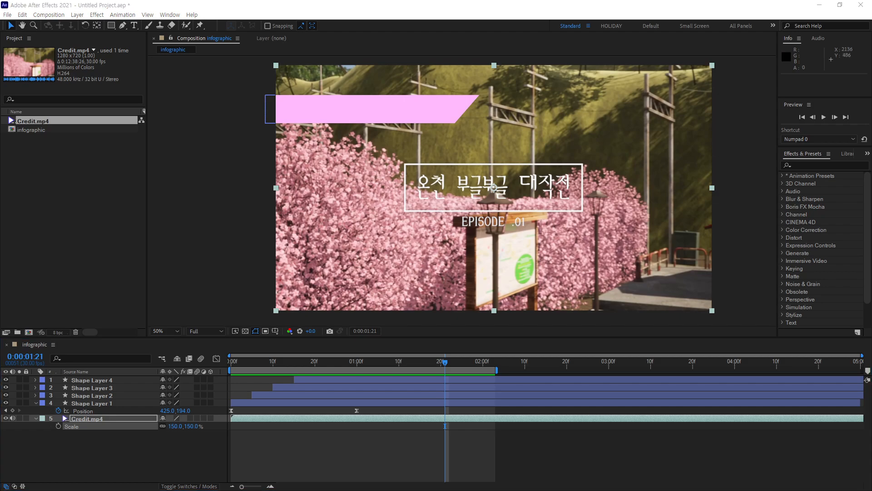
drag(445, 365, 321, 401)
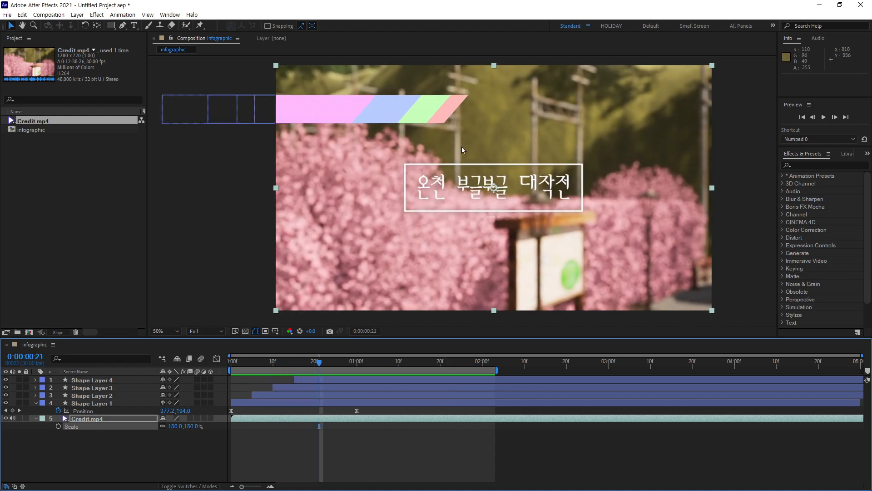
click(104, 402)
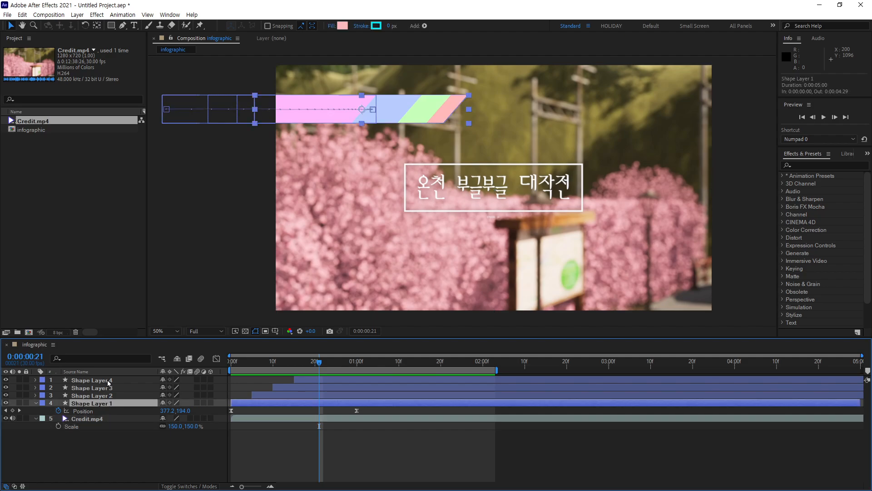
shift+click(109, 381)
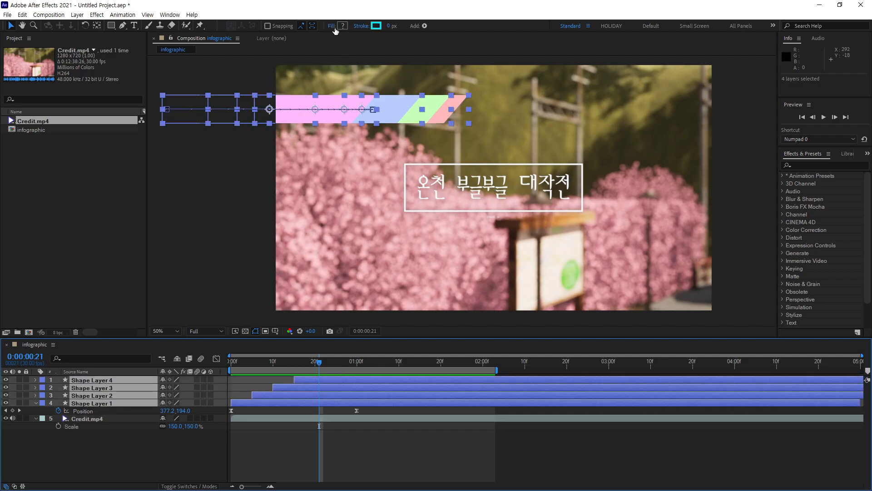
click(343, 26)
text(000000)
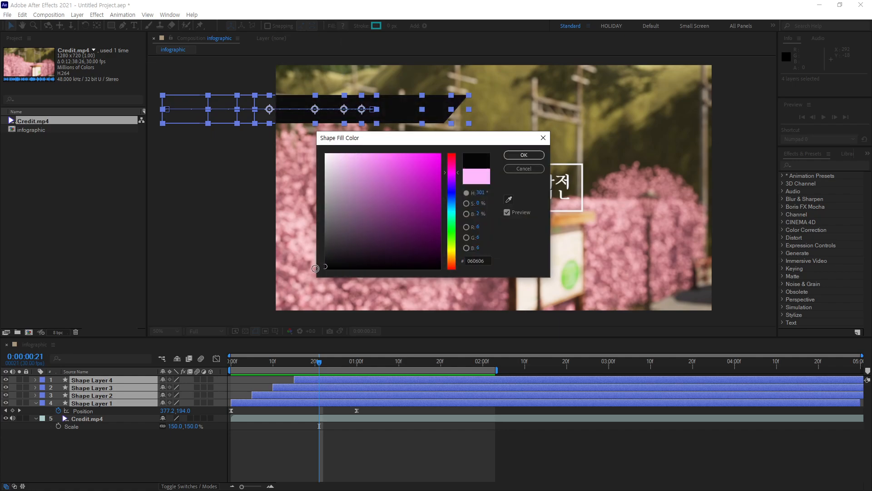
click(524, 154)
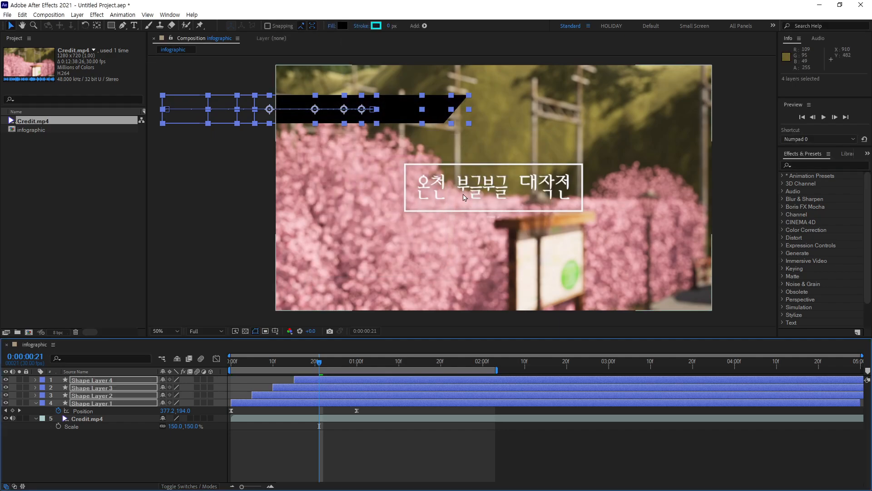
click(171, 455)
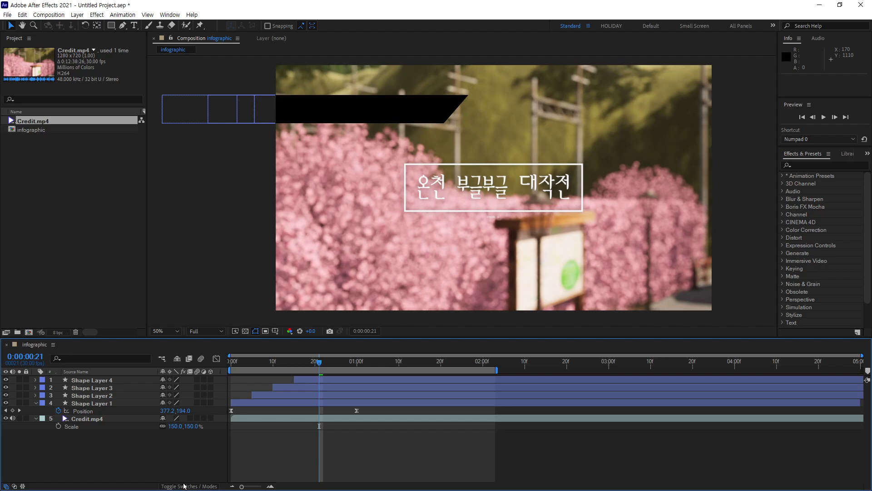
- Set the opacity of Shape Layers 1 to 4 to 25%, preview the slide-in, and move to 0:00:00:22
click(124, 403)
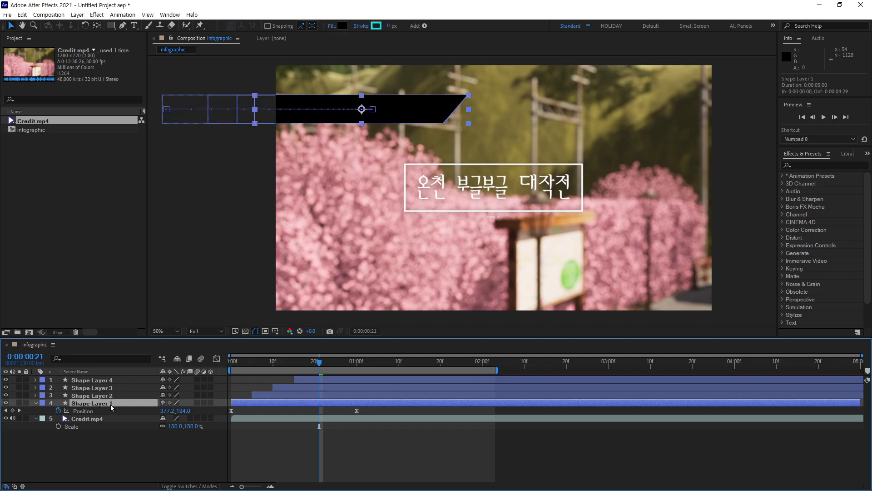
shift+click(101, 385)
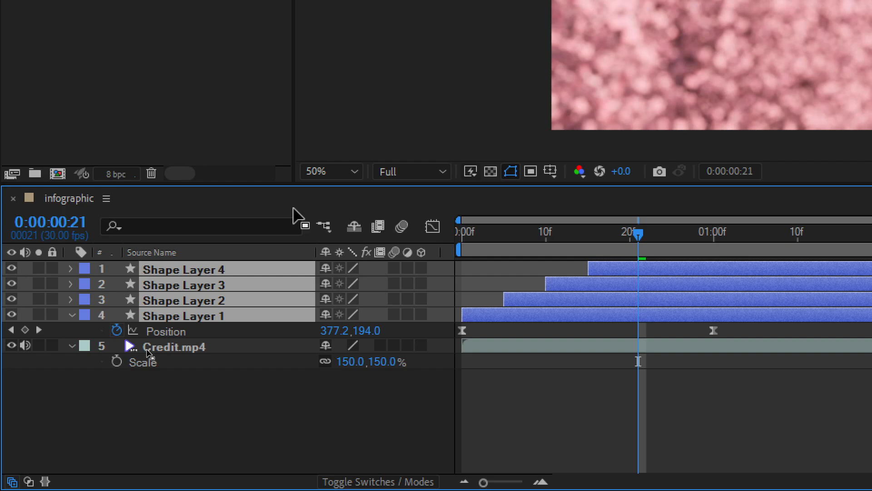
key(t)
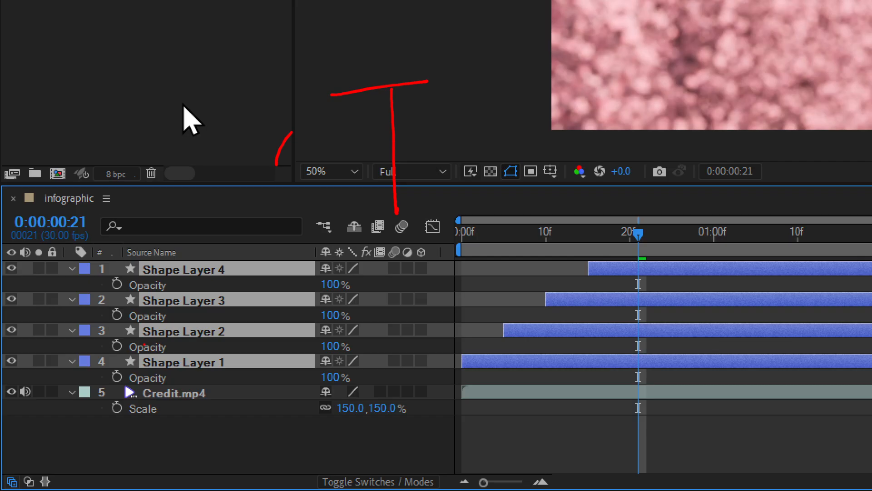
click(331, 377)
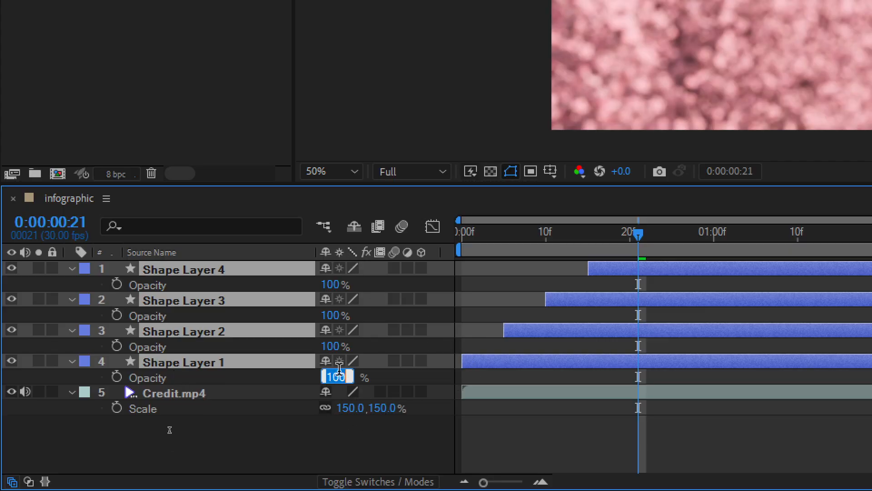
key(Return)
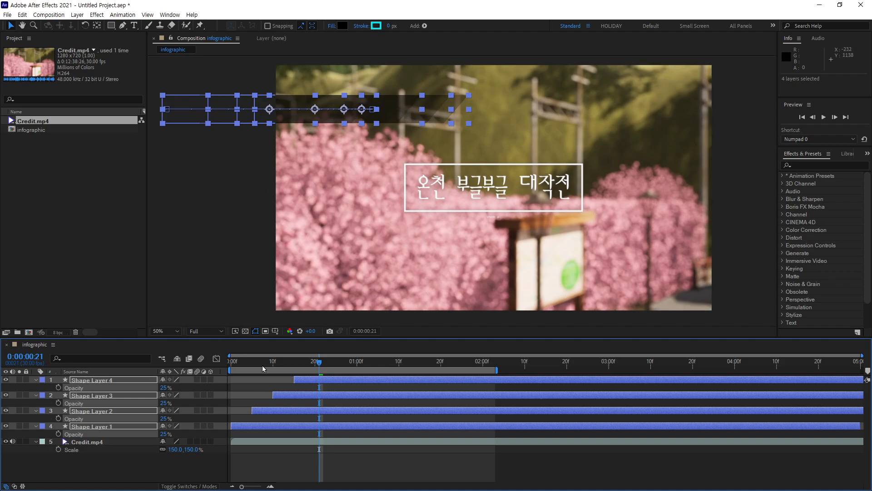
key(space)
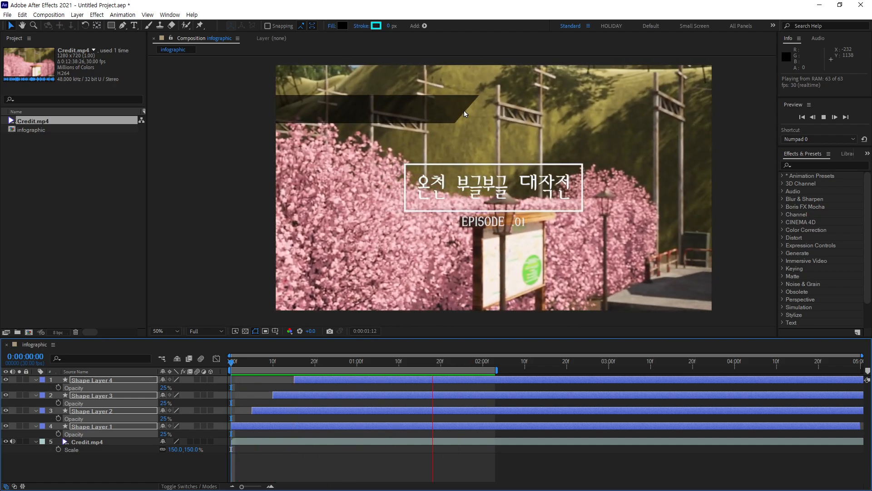
key(space)
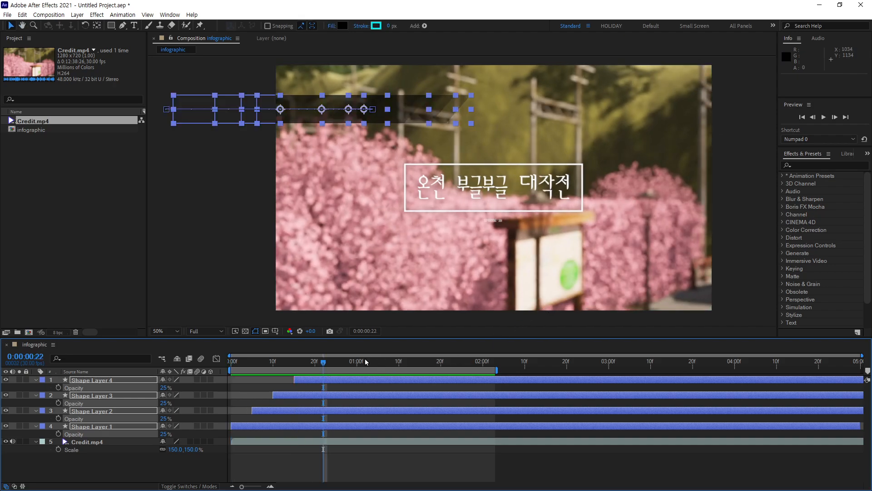
- Give Shape Layers 1 to 4 a white stroke 1 px wide and preview the animation
click(141, 466)
click(107, 430)
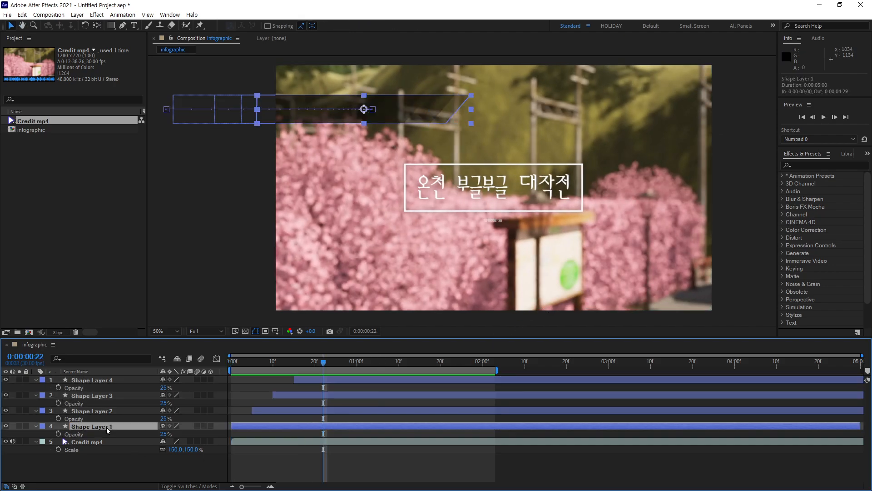
shift+click(107, 381)
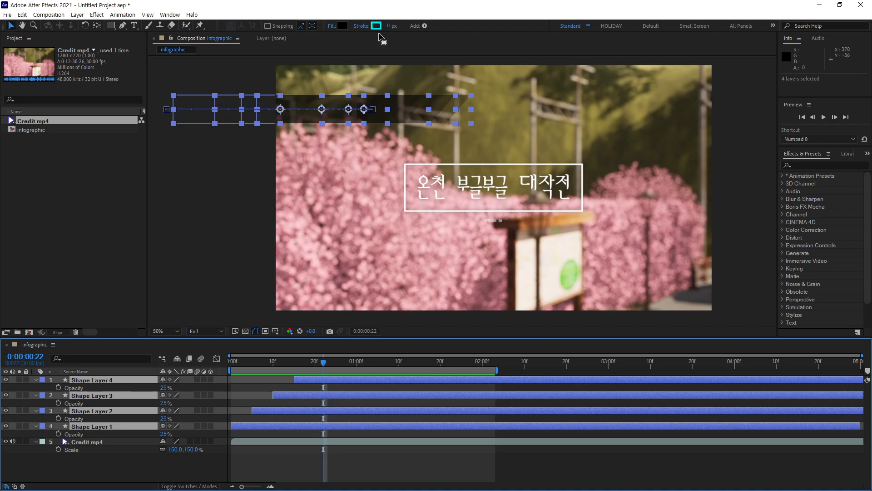
click(376, 27)
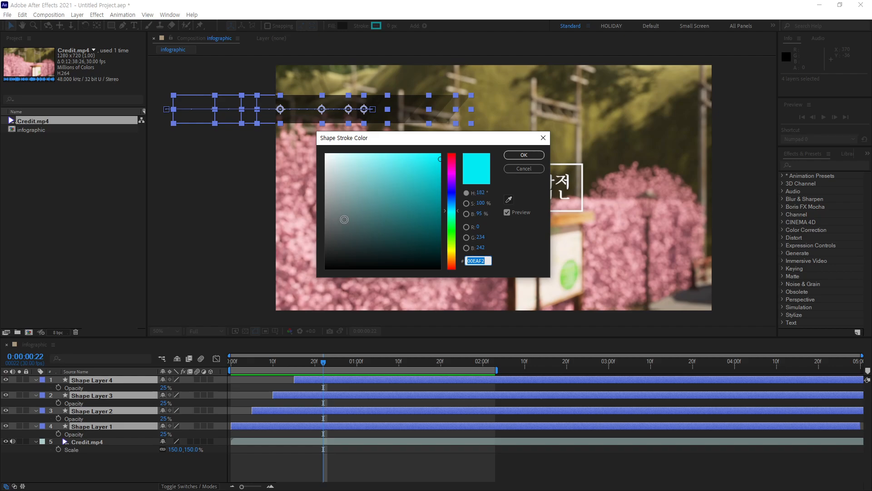
drag(337, 213, 327, 213)
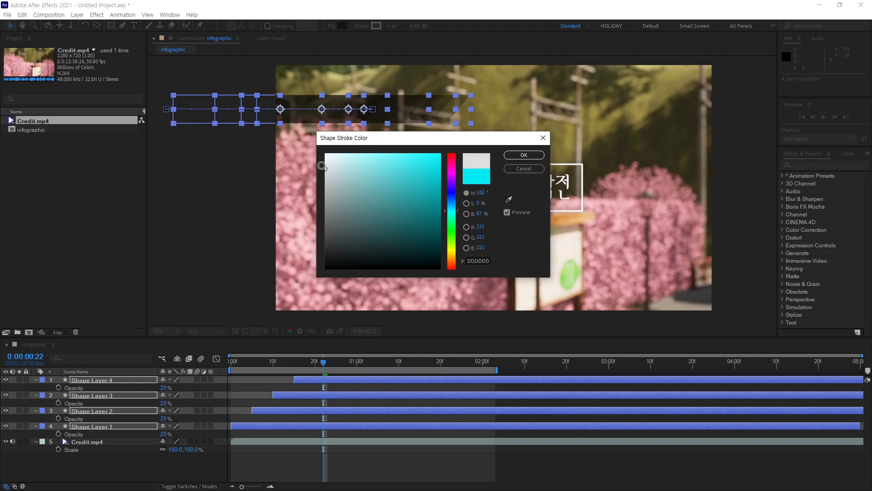
drag(322, 165, 317, 149)
click(517, 156)
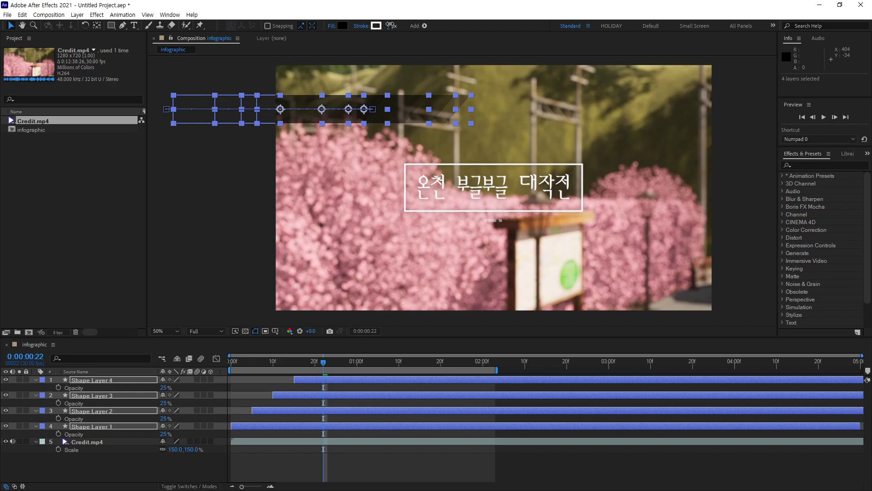
drag(390, 25, 392, 25)
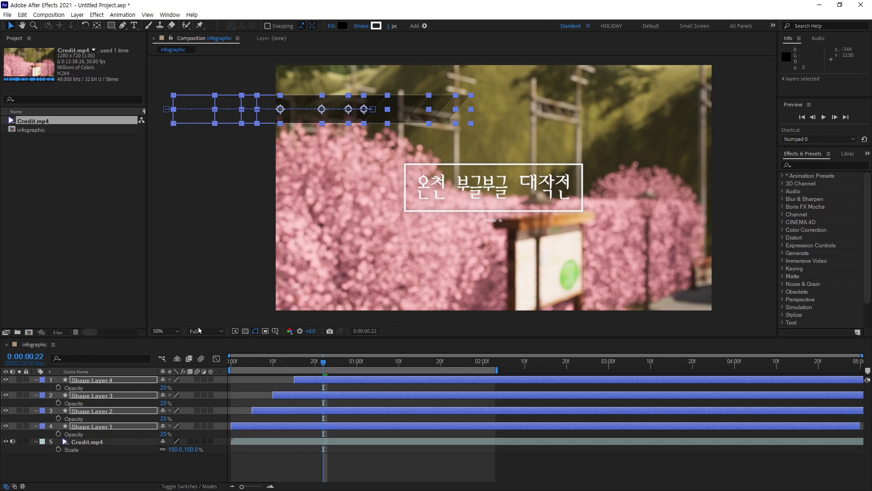
click(197, 467)
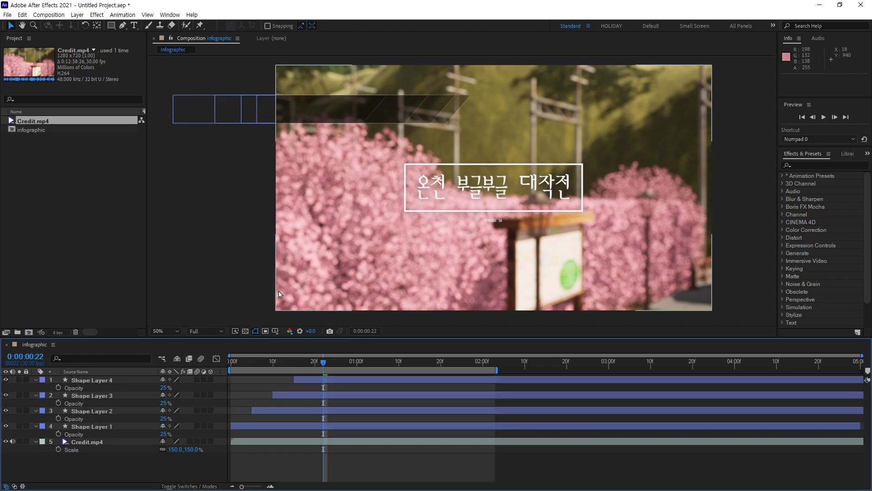
key(space)
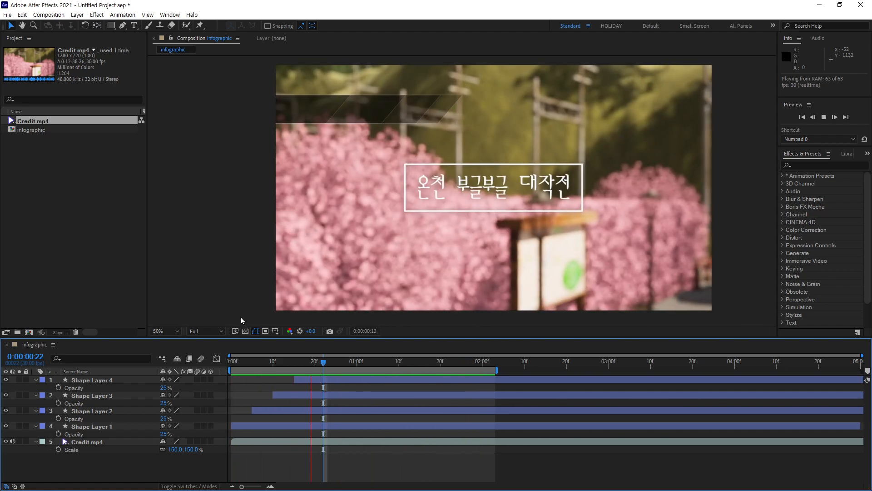
- At 0:00:00:25, recolour Shape Layers 1 to 4 with a dark grey fill (191919) and a black stroke (000000)
click(91, 426)
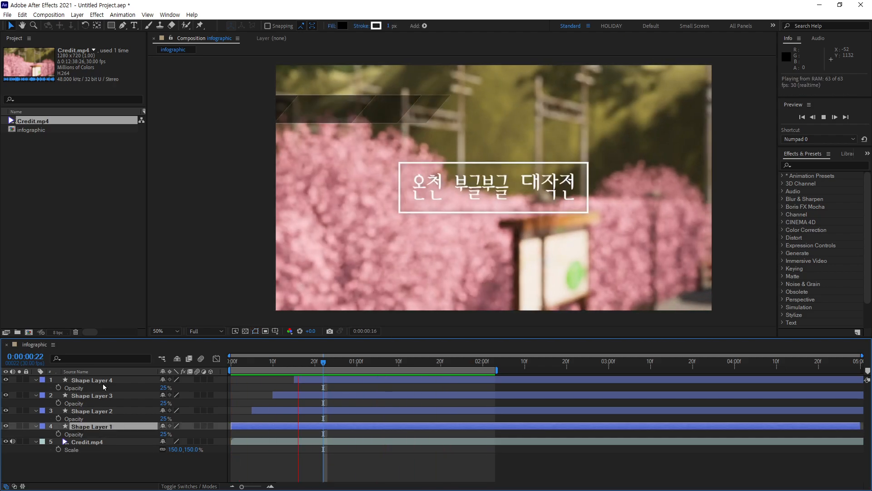
shift+click(91, 380)
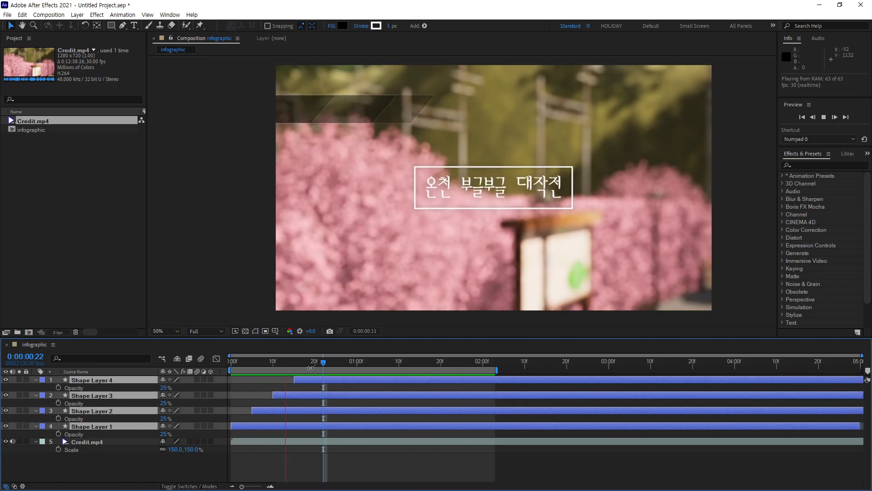
click(344, 363)
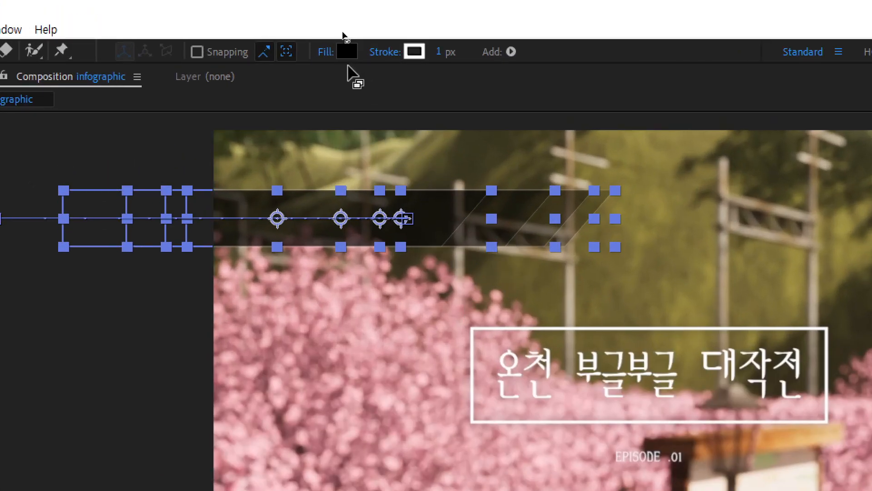
click(346, 52)
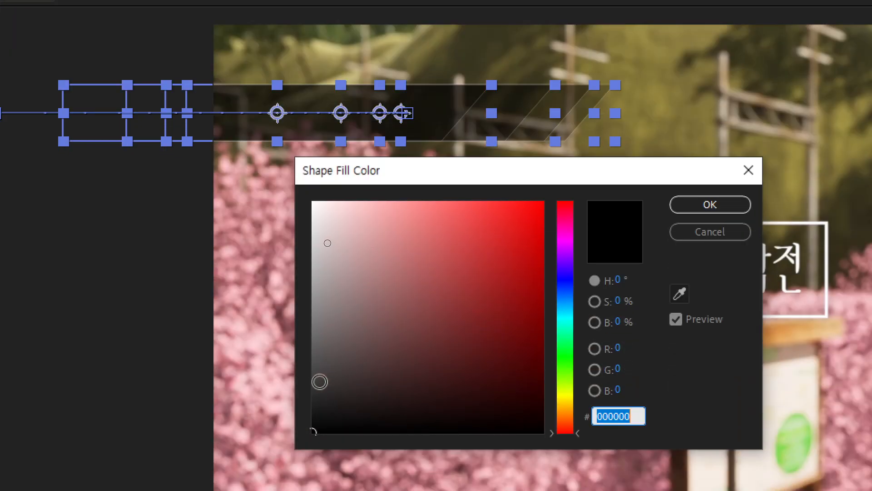
click(314, 485)
drag(305, 383, 297, 409)
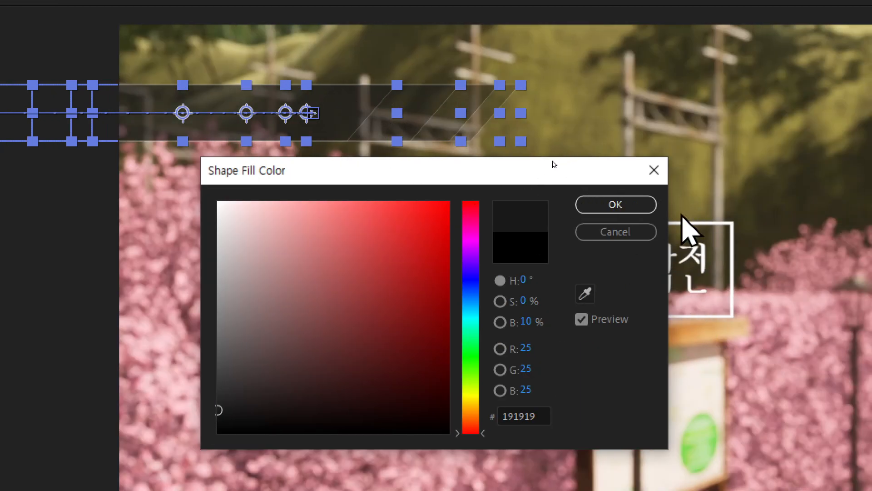
click(642, 210)
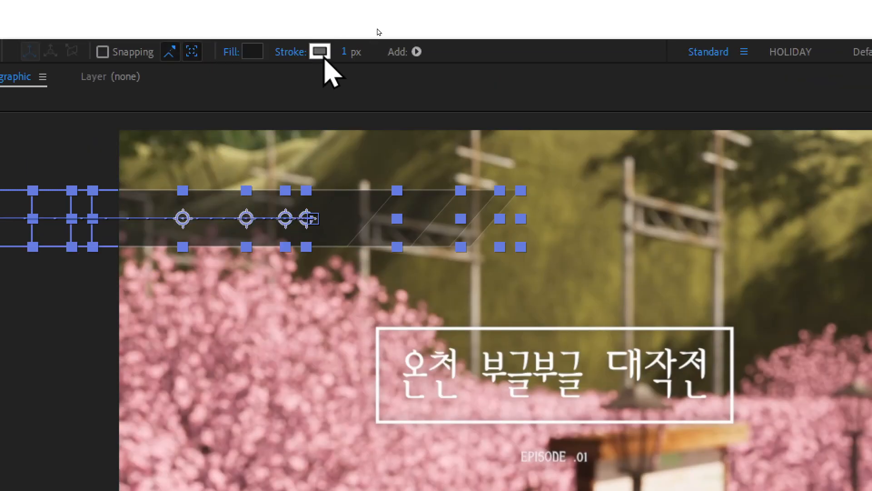
click(320, 51)
drag(230, 214, 219, 263)
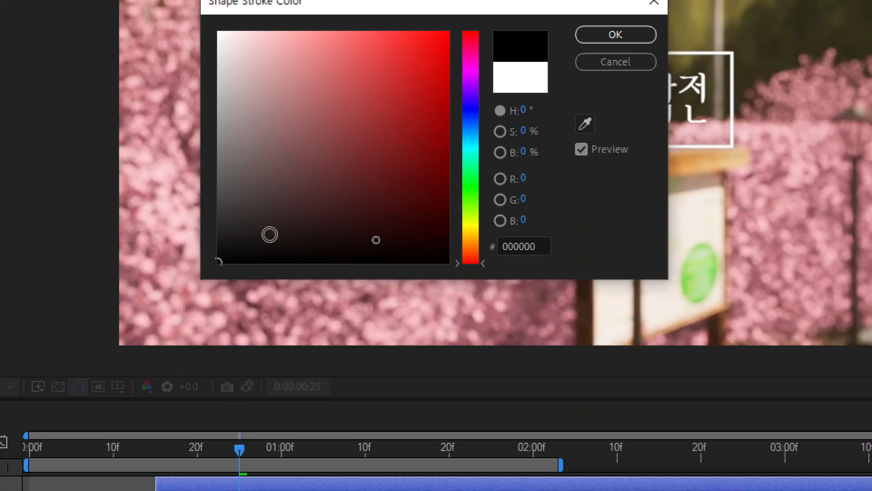
click(616, 38)
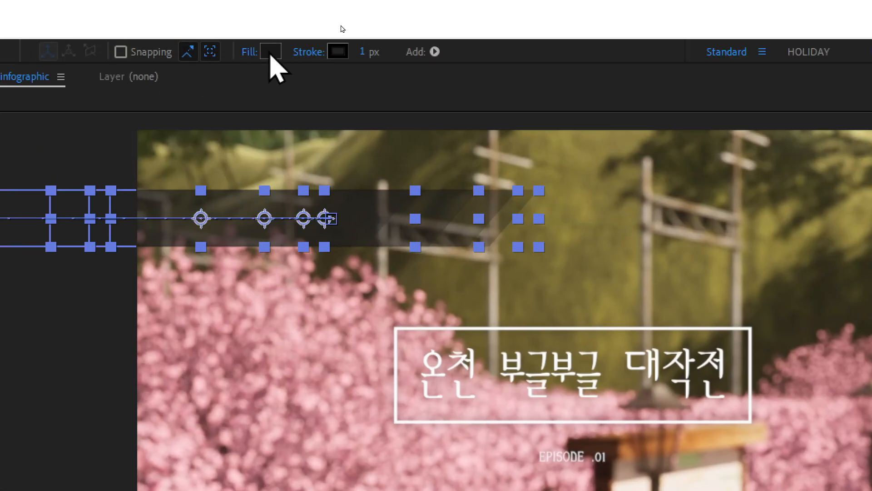
- Set the fill colour of the four selected shape layers to bright blue (00A8FF)
click(271, 51)
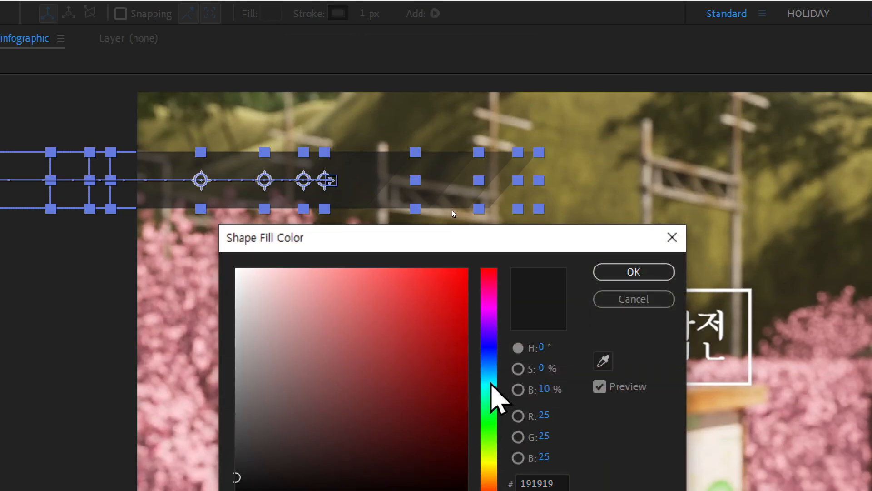
click(489, 379)
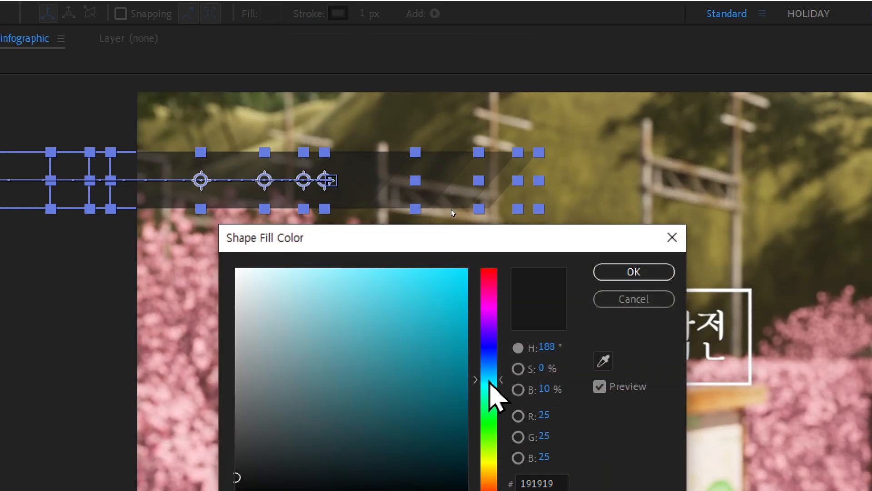
drag(489, 381, 489, 371)
drag(459, 268, 482, 257)
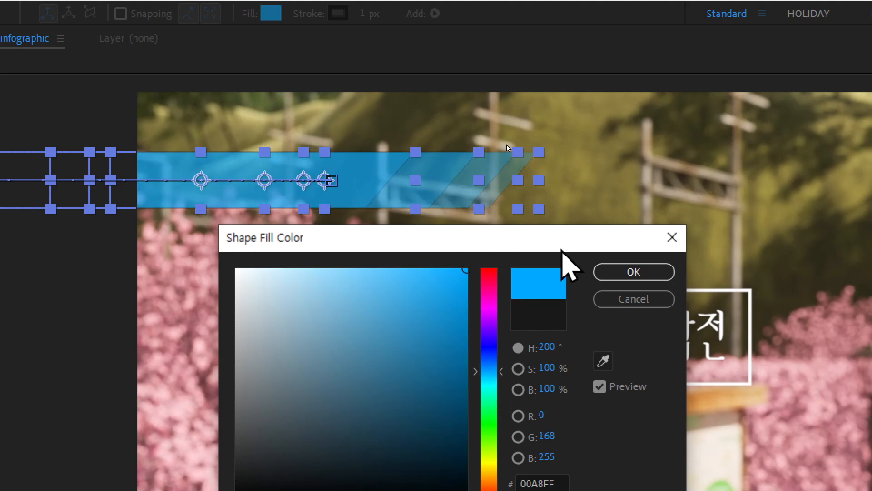
click(659, 271)
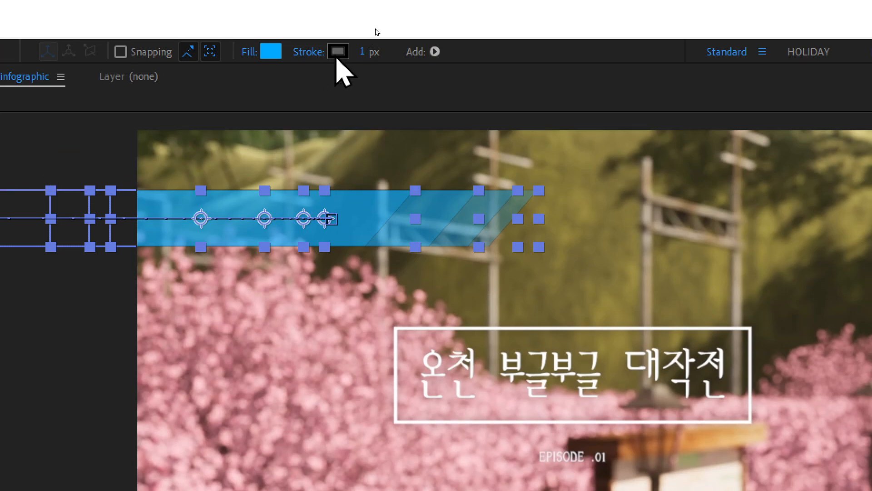
- Give the four selected shape layers a dark navy stroke (0A1855) 3 px wide
click(337, 15)
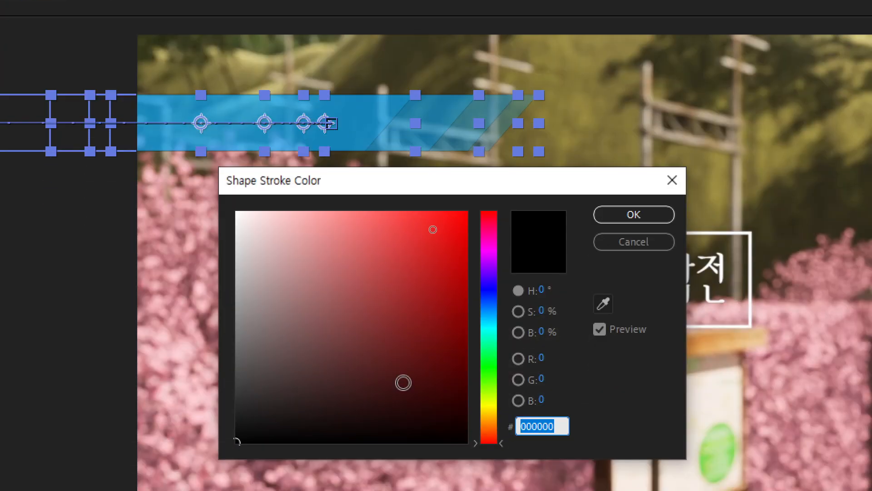
click(490, 296)
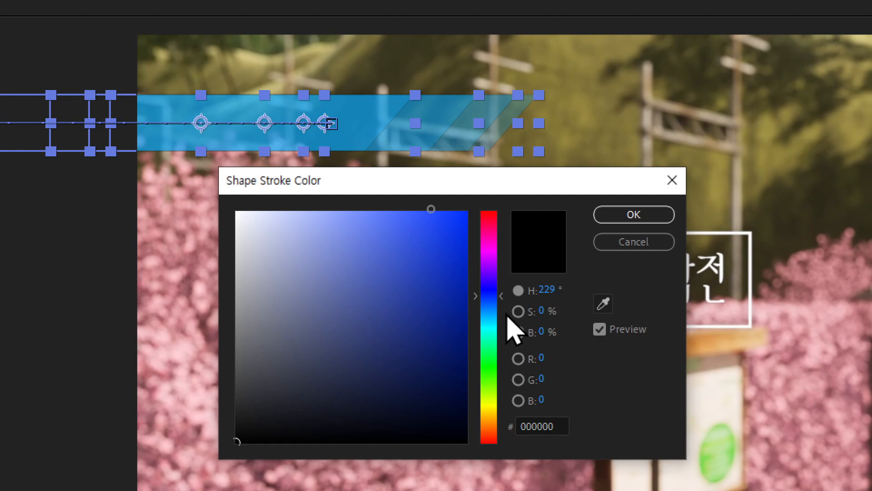
drag(404, 375, 433, 406)
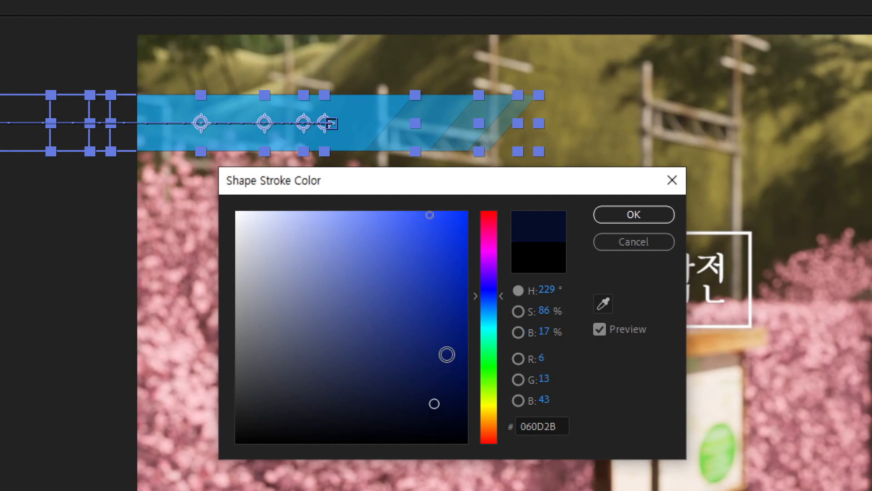
drag(437, 314, 440, 365)
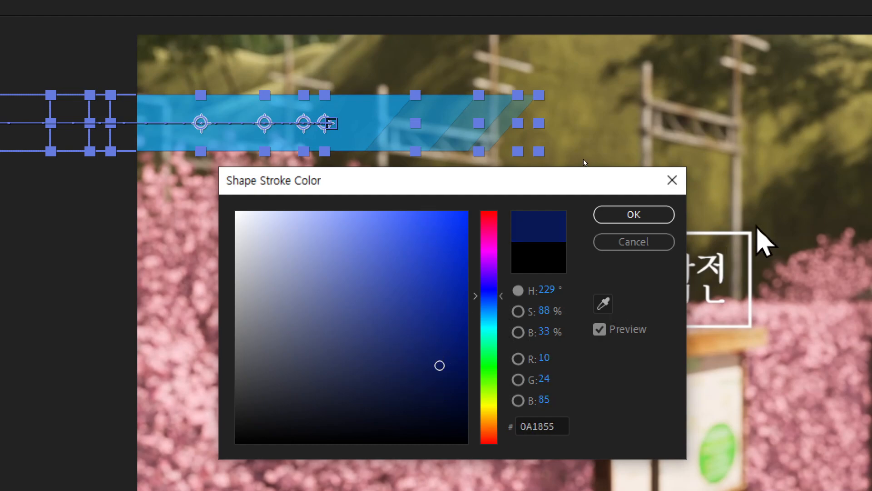
click(661, 219)
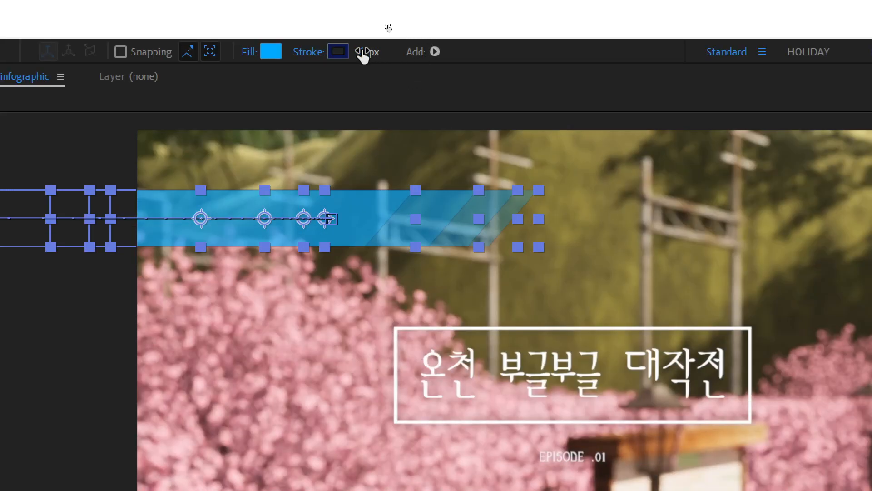
click(364, 52)
text(3)
key(Return)
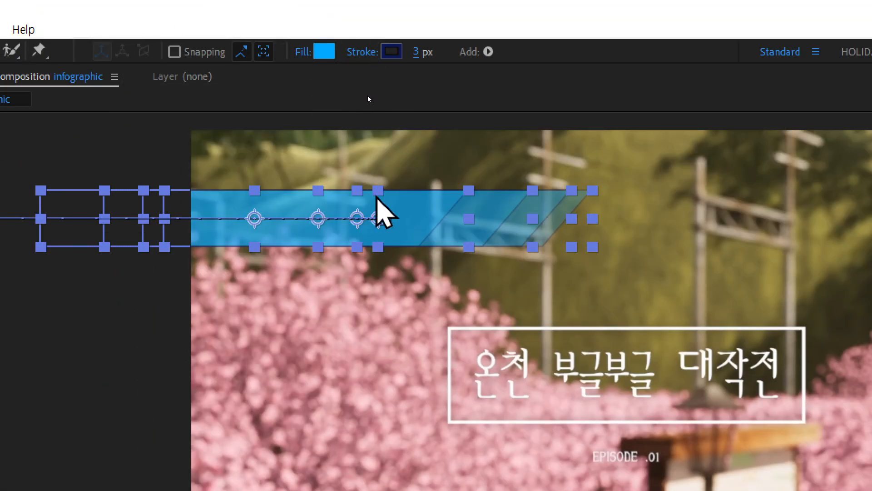
- Recolour the four selected shape layers with a dark grey fill (1E1E1E) and a 2 px black stroke (000000), and preview the animation
click(323, 53)
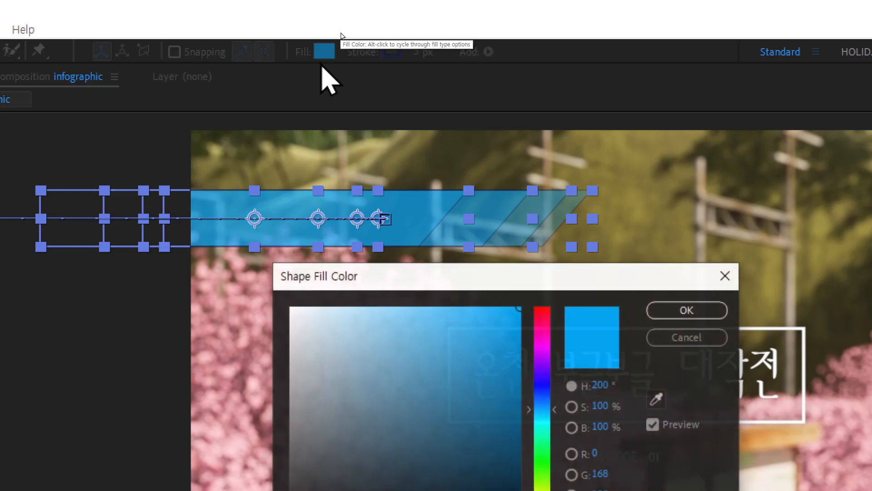
drag(307, 412, 279, 427)
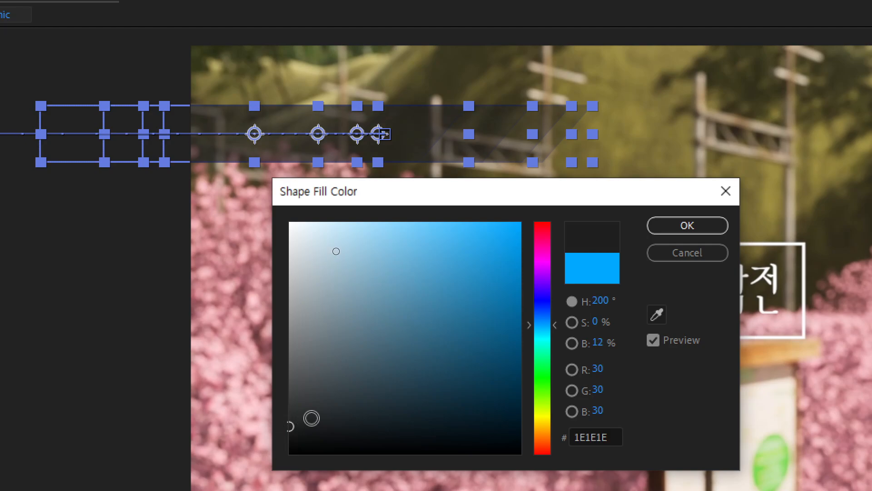
click(709, 225)
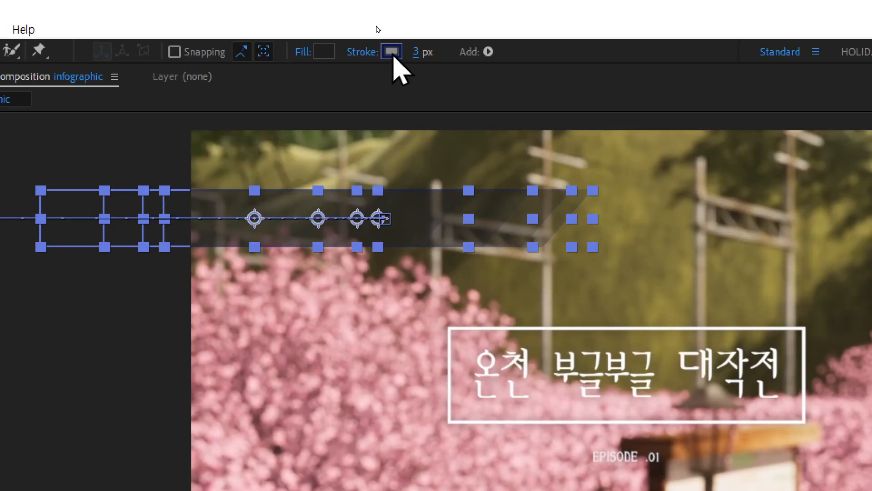
click(391, 52)
drag(298, 239, 275, 277)
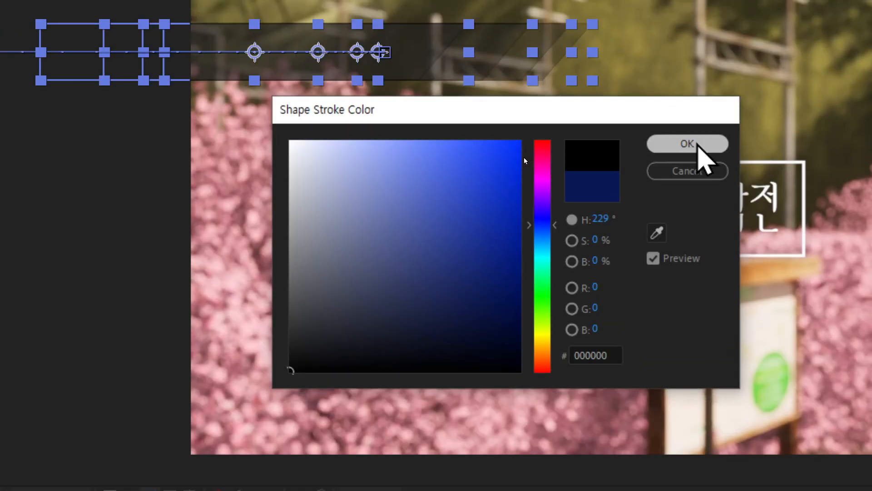
click(687, 35)
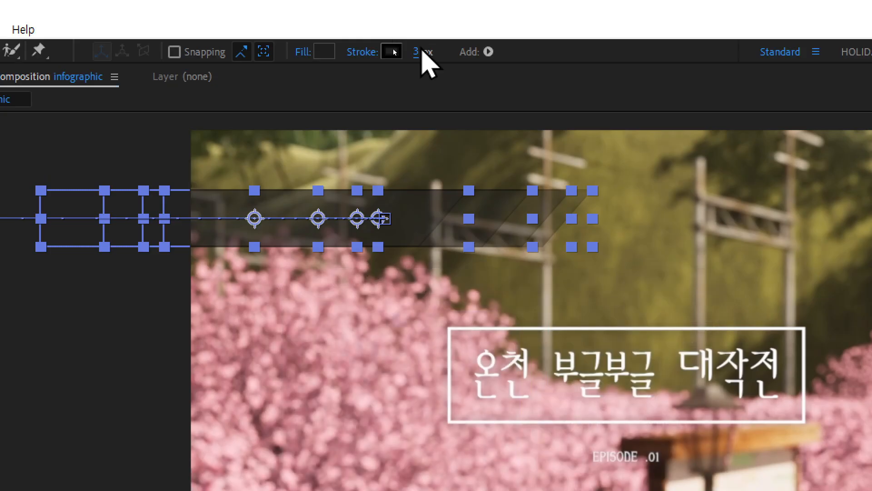
click(416, 53)
text(2)
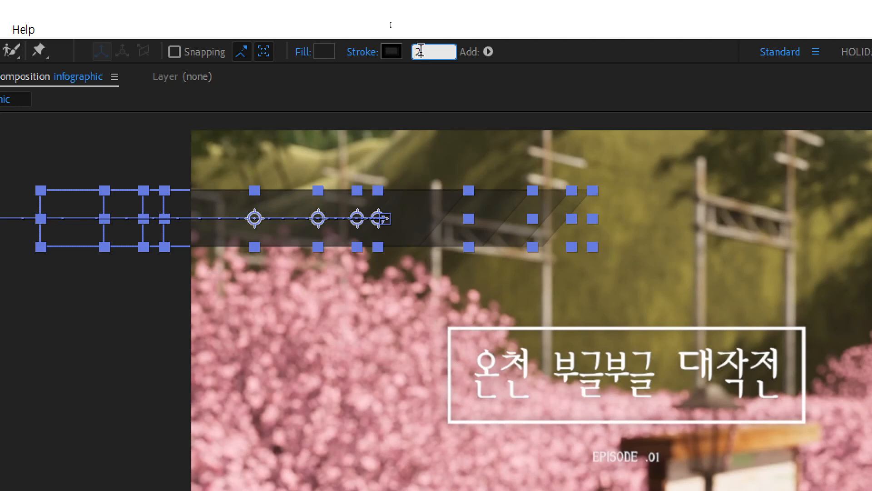
key(Return)
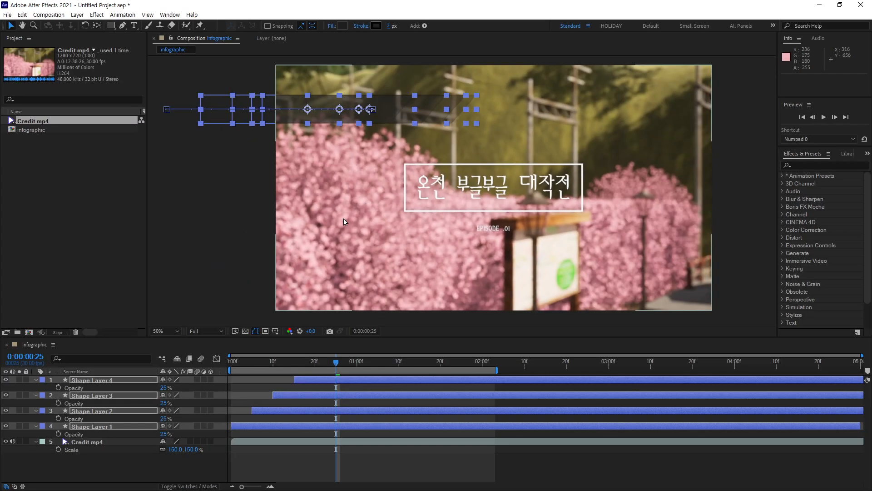
key(space)
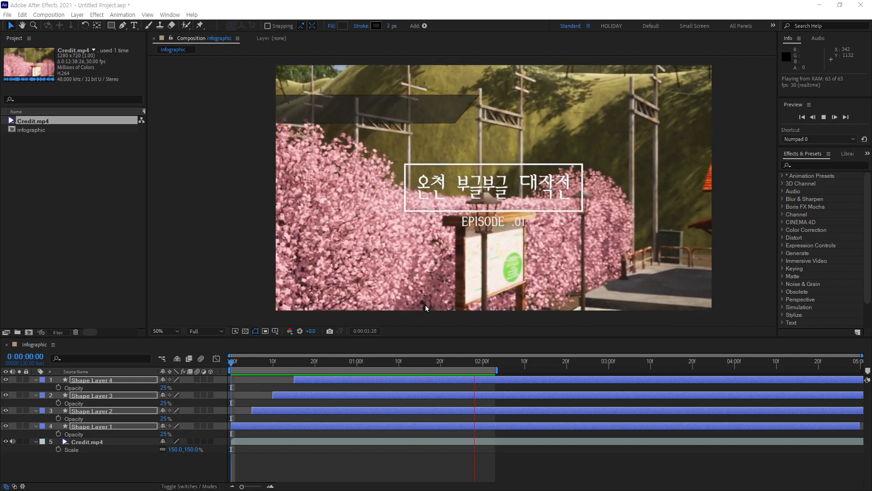
- At 0:00:01:08, set the opacity of Shape Layer 2 to 30%, Shape Layer 3 to 35% and Shape Layer 4 to 40%
drag(326, 361, 390, 369)
click(388, 466)
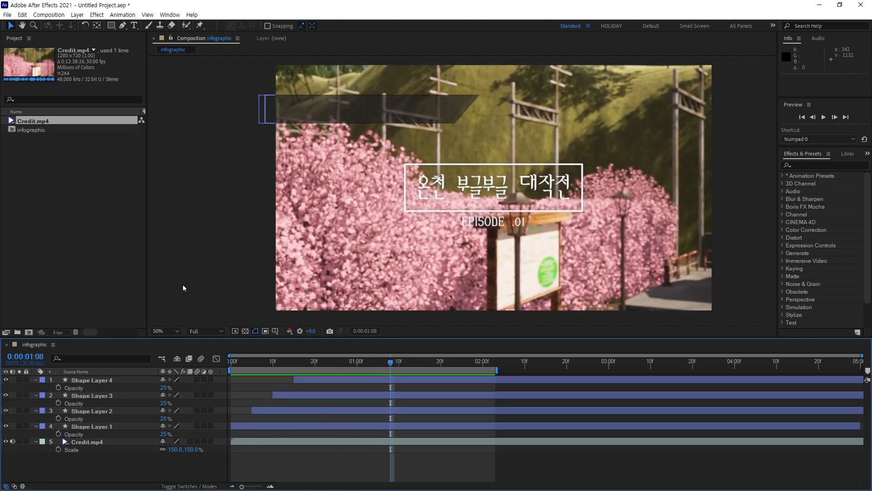
click(164, 419)
text(30)
click(164, 403)
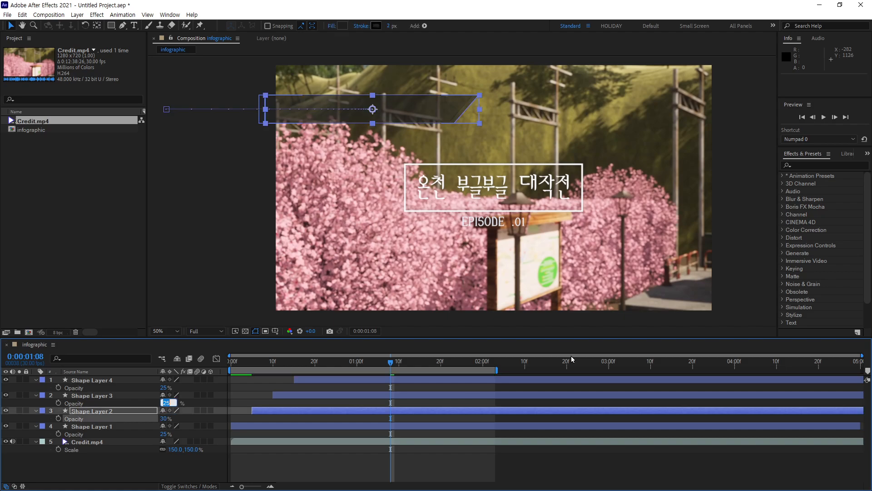
text(4)
key(Return)
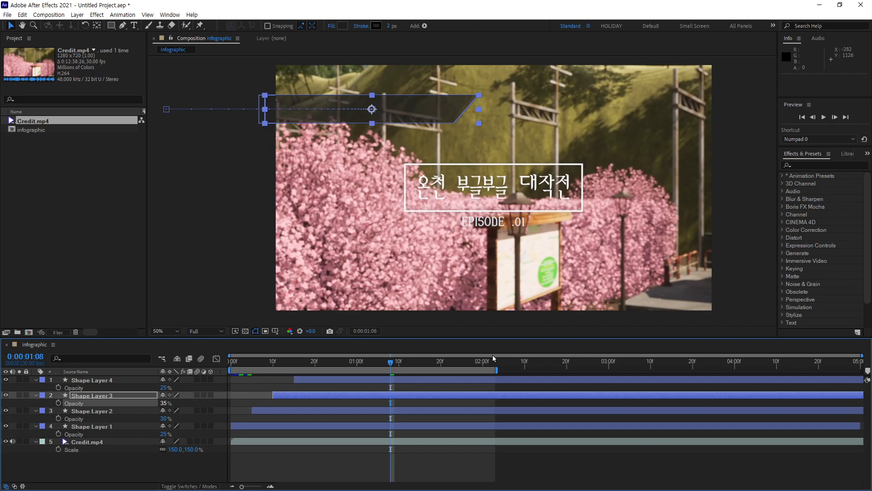
click(165, 387)
text(40)
key(Return)
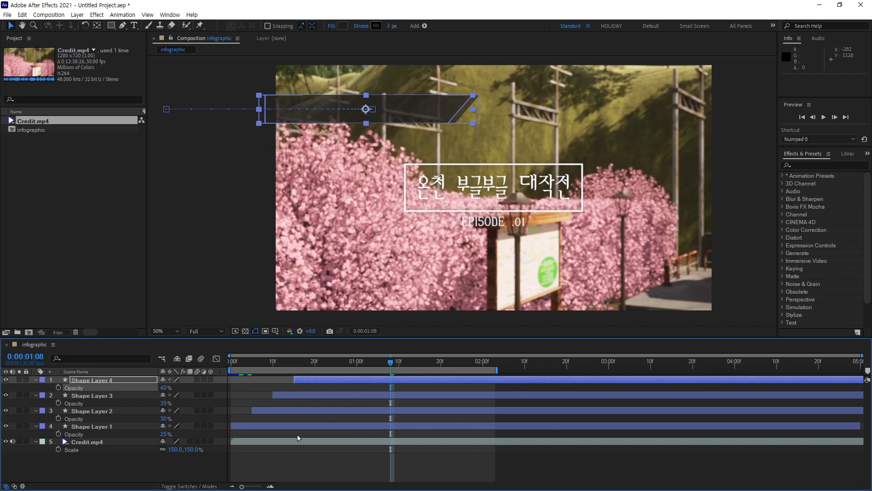
- Preview the staggered slide-in of the bars several times, checking how the graduated opacities overlap, and deselect the layers
key(space)
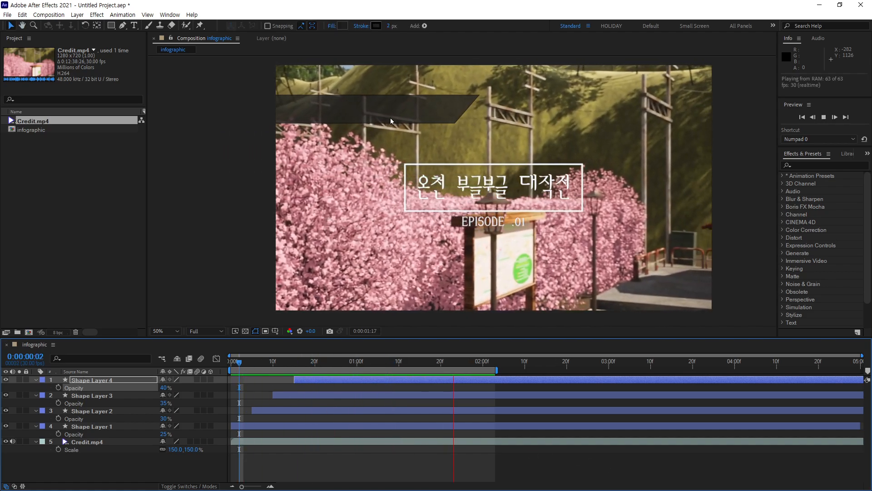
key(space)
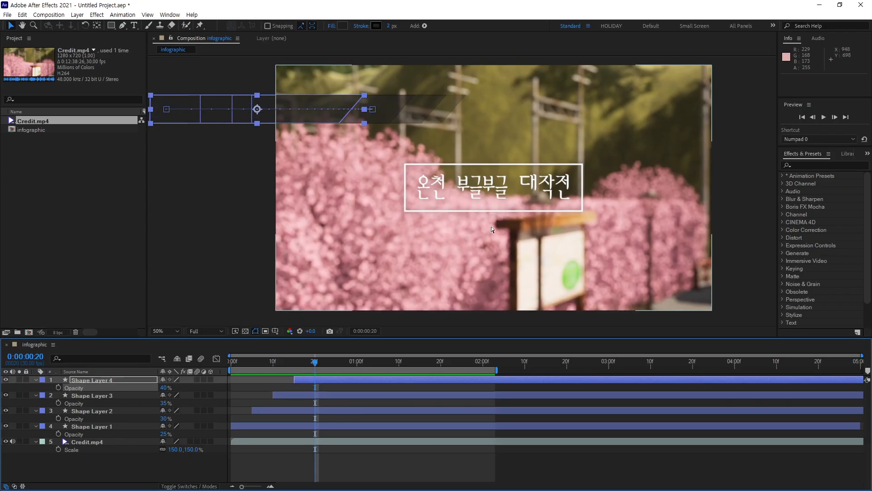
key(space)
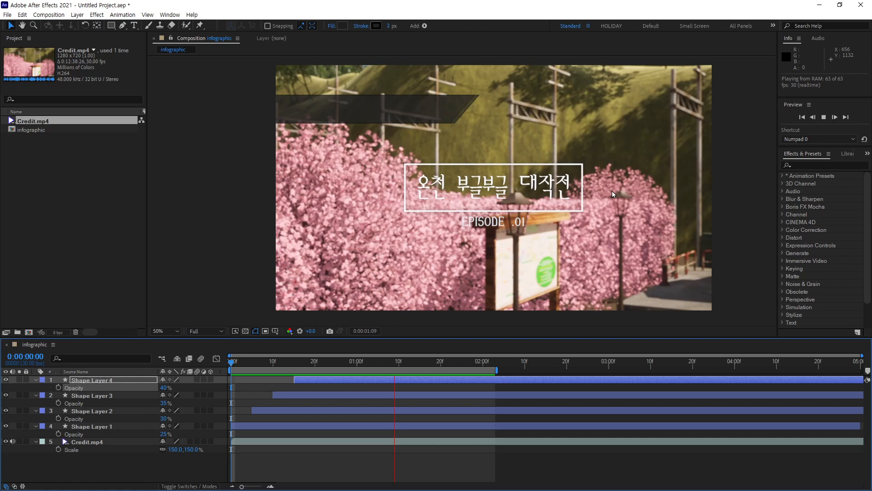
key(space)
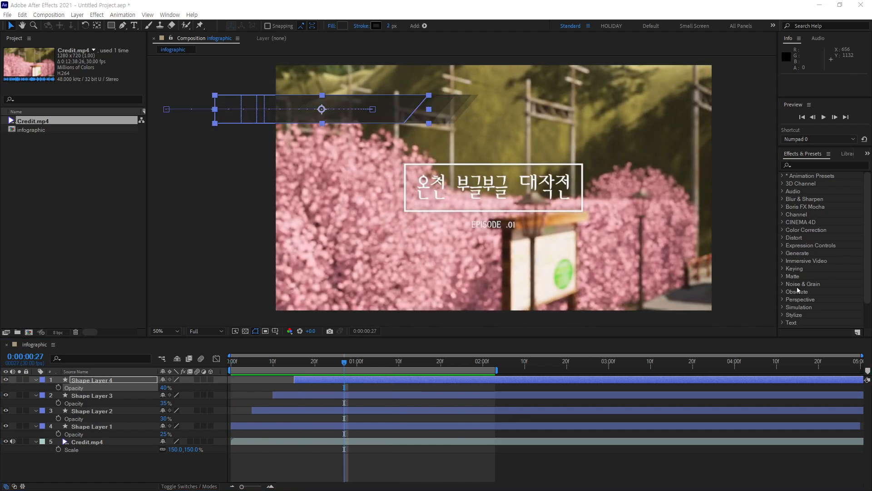
drag(344, 363, 250, 368)
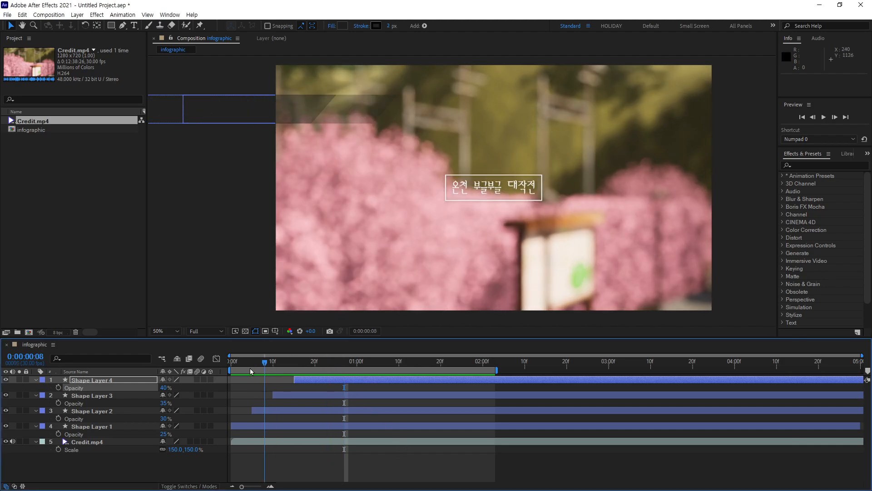
key(space)
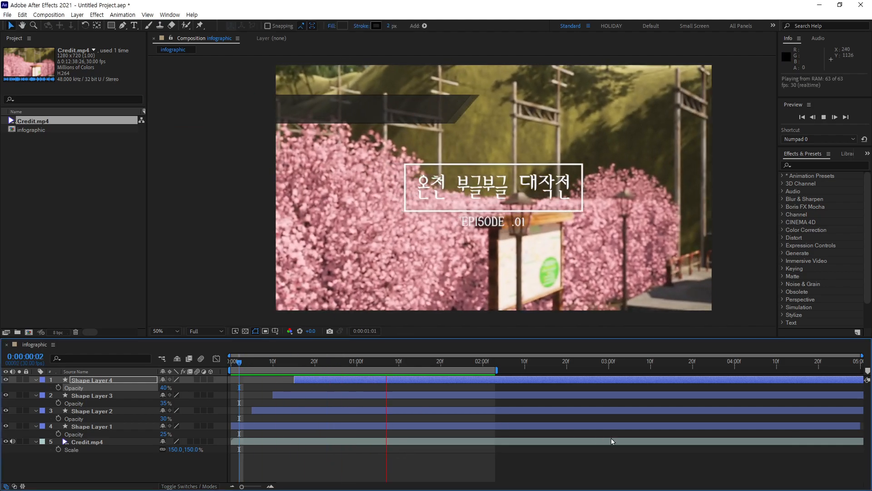
key(space)
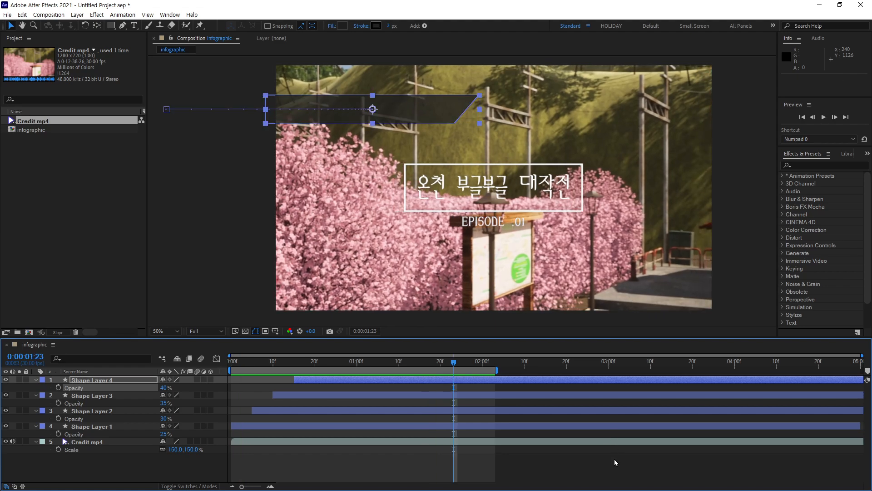
click(614, 459)
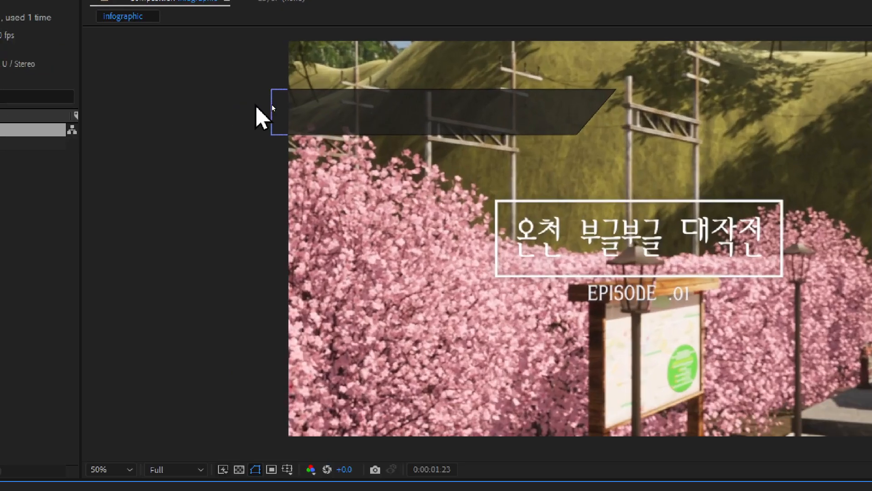
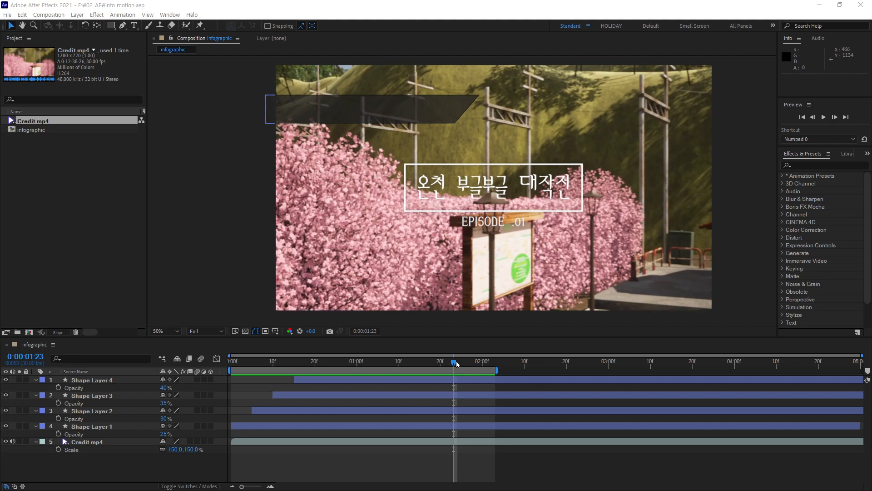
drag(454, 362, 228, 388)
key(space)
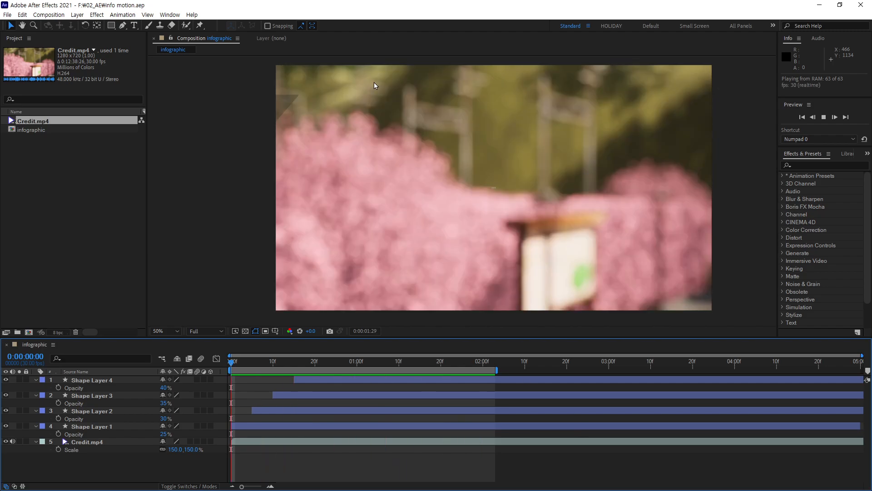
- At 0:00:01:28, add a white text layer reading "CiGieS VR CLASS" on the slanted bar
drag(453, 361, 473, 377)
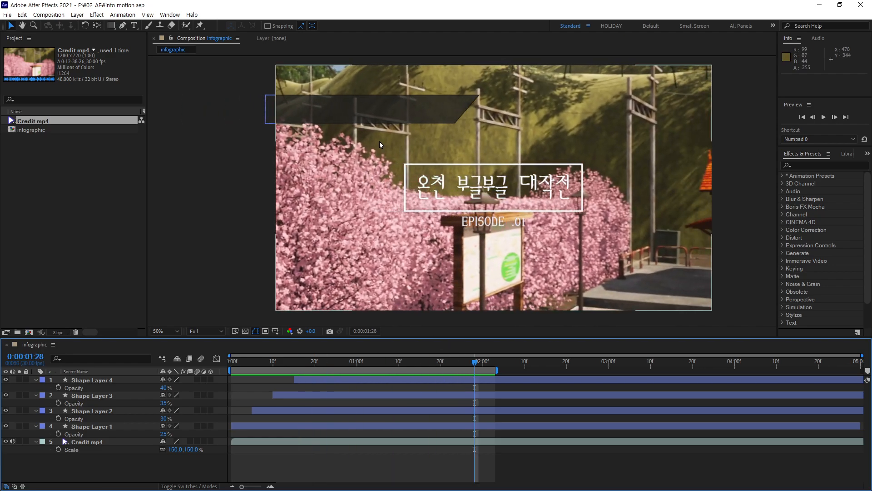
click(134, 26)
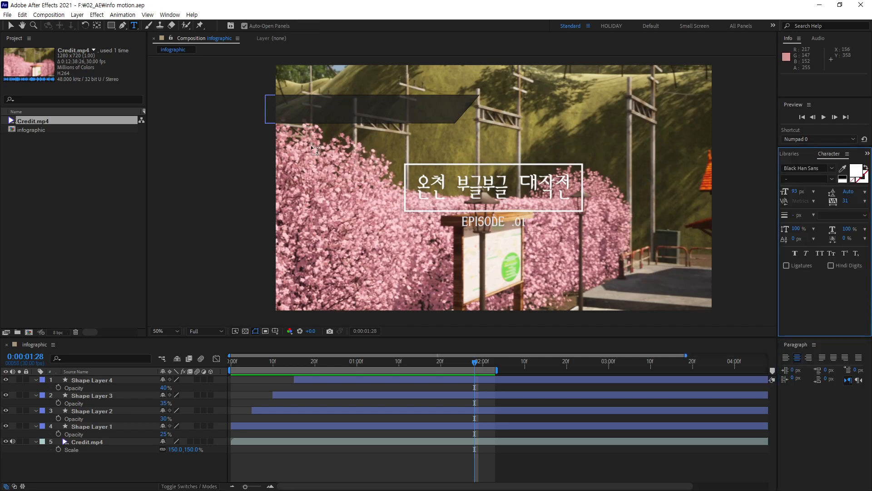
click(313, 113)
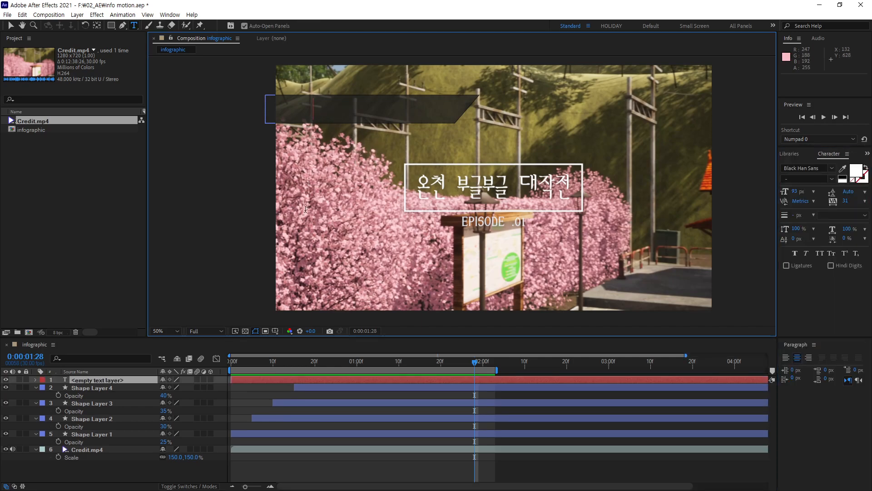
text(CiGieS)
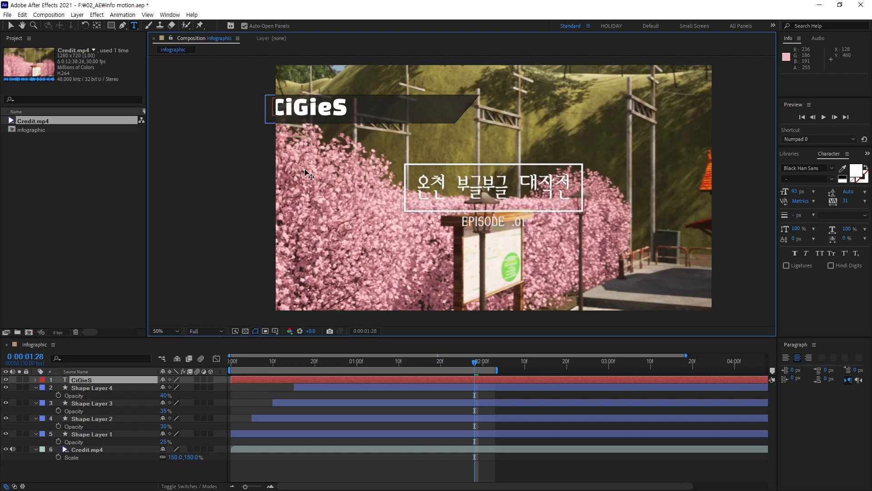
text( VR)
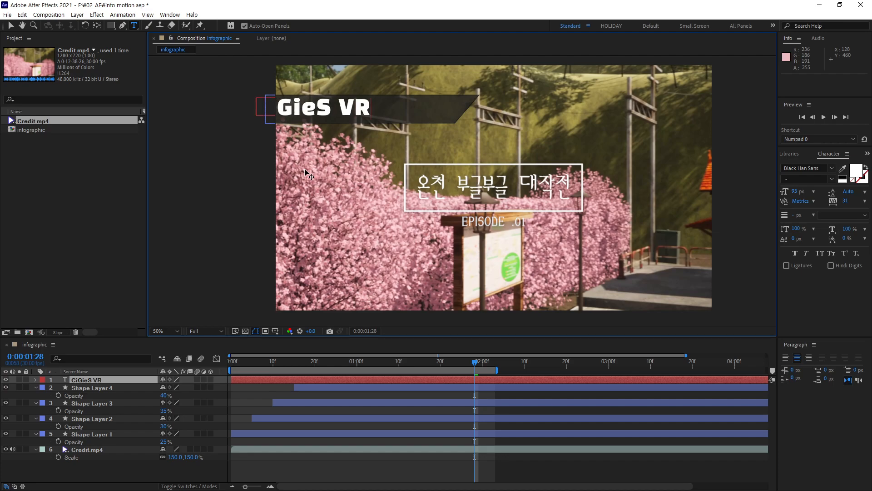
text( CLASS)
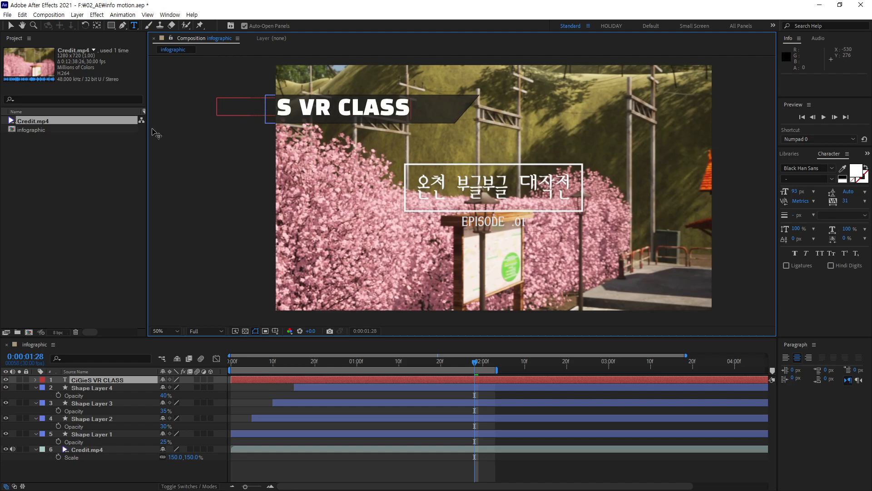
click(11, 26)
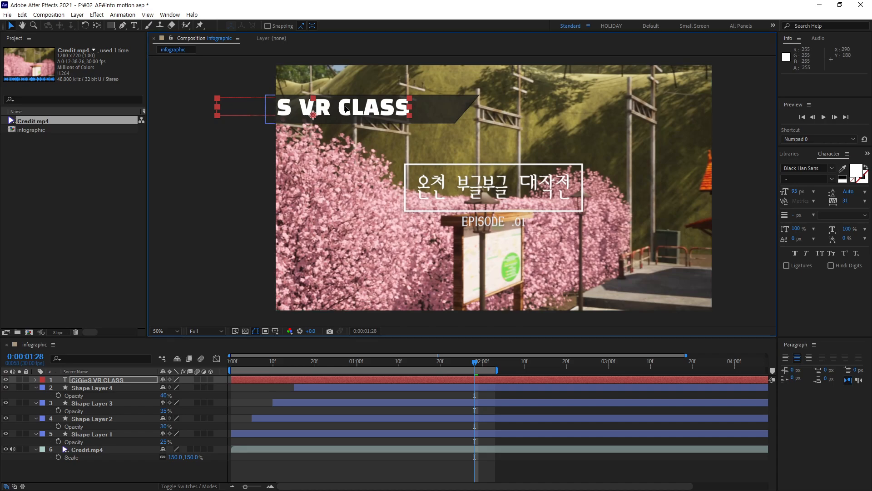
- Move the title fully onto the slanted bar and set its font size to 69 px
drag(338, 122, 401, 124)
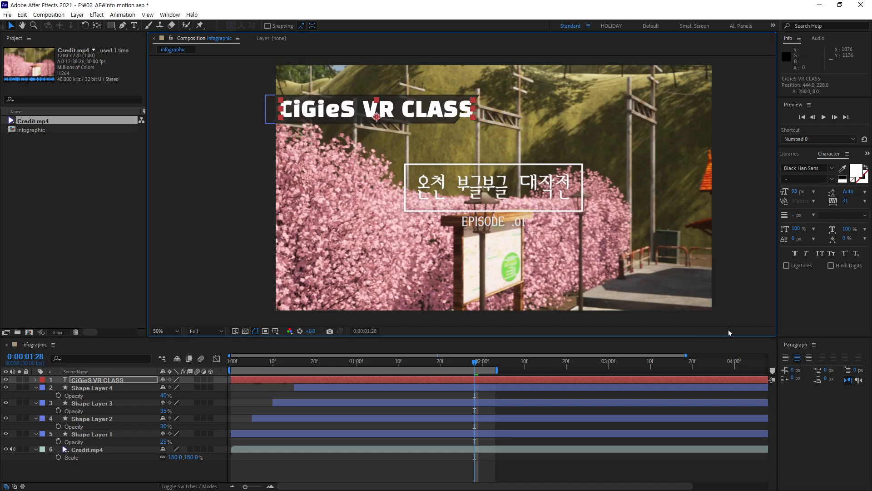
drag(794, 191, 779, 191)
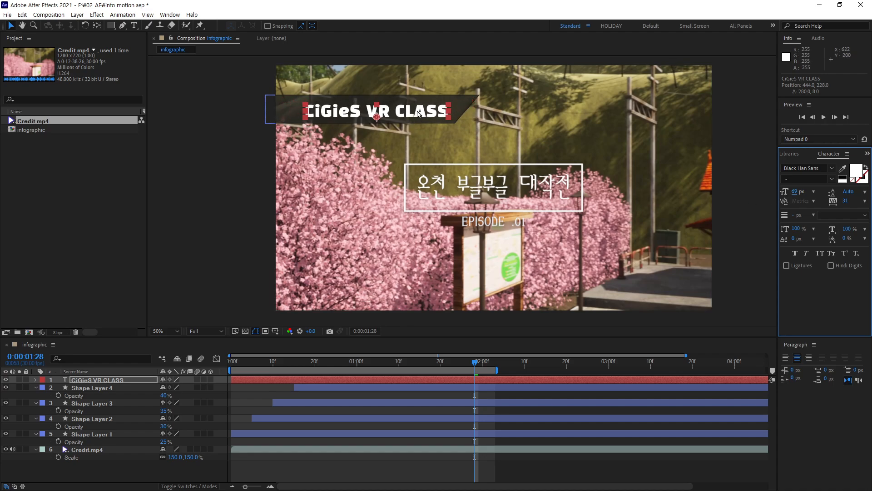
drag(418, 112, 412, 110)
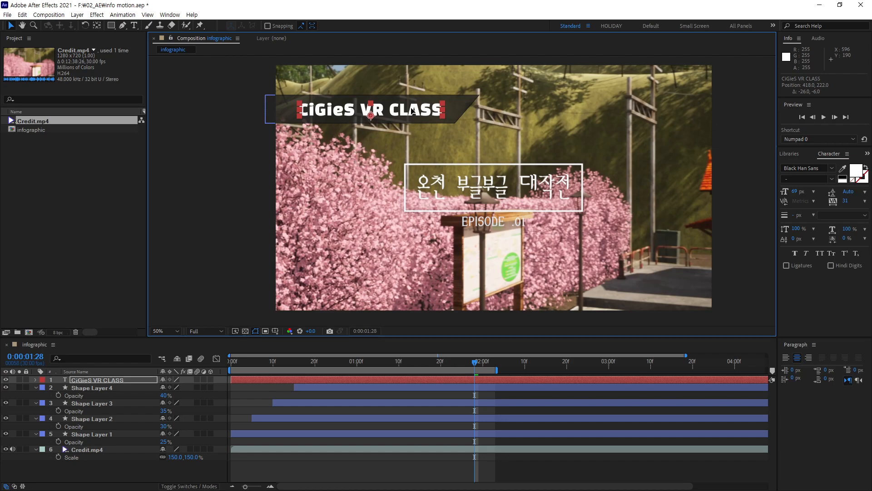
click(228, 201)
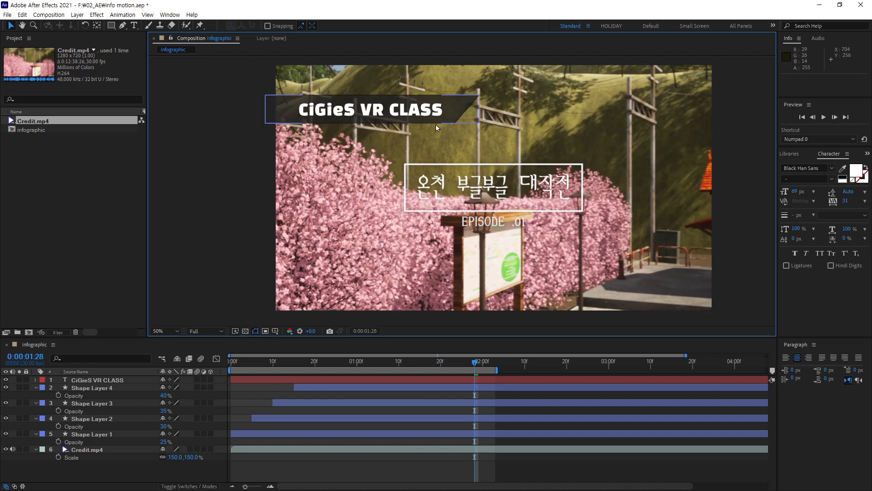
- Nudge the title in small moves to position 398, 220, centring it within the slanted bar
drag(421, 111, 417, 111)
click(236, 204)
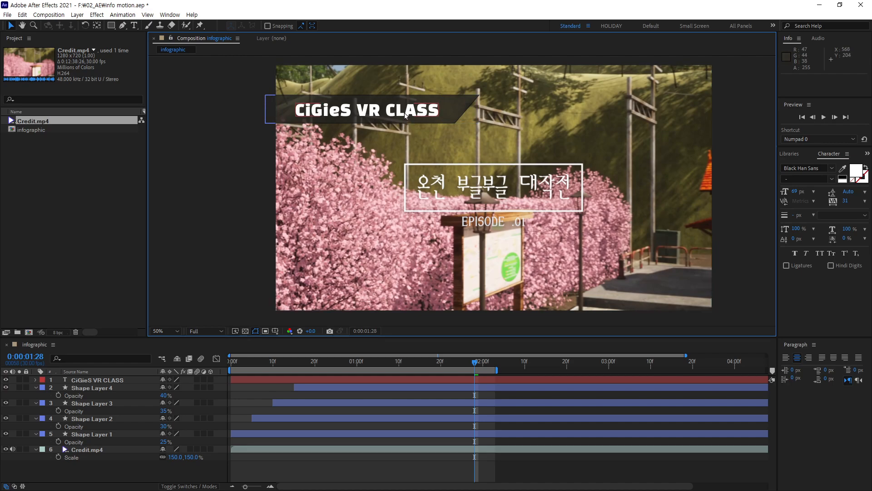
drag(404, 115, 403, 115)
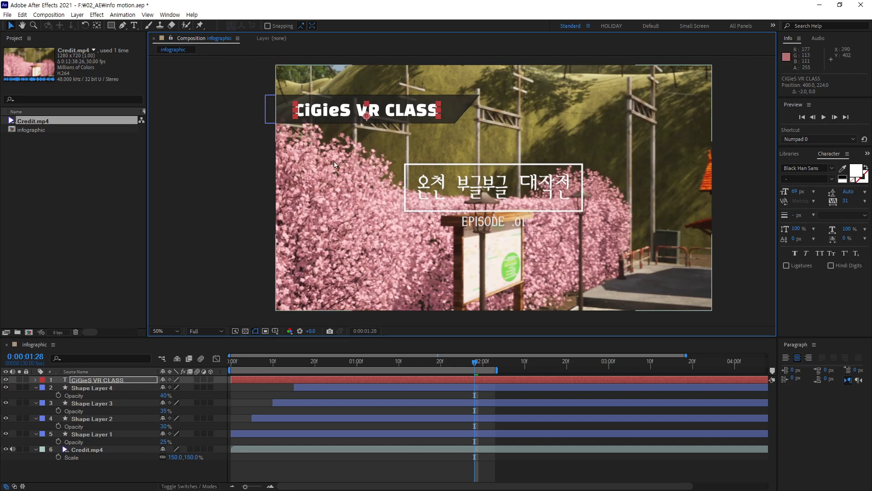
click(205, 226)
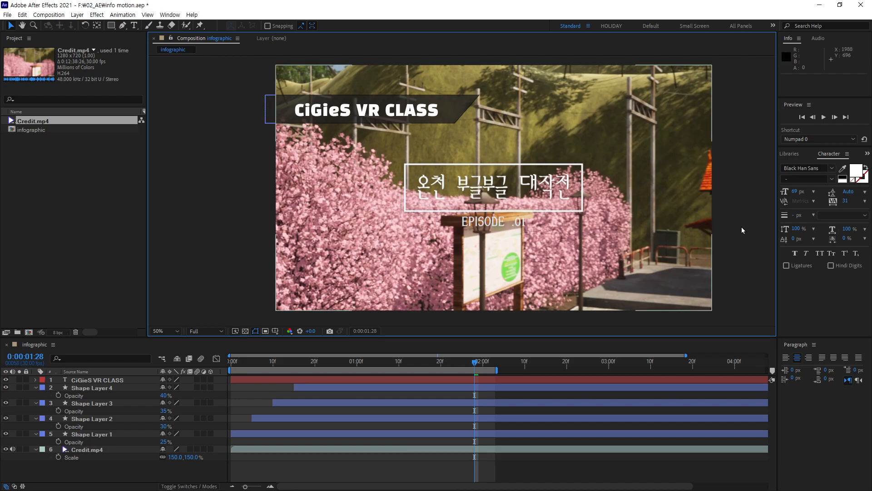
drag(401, 113, 401, 113)
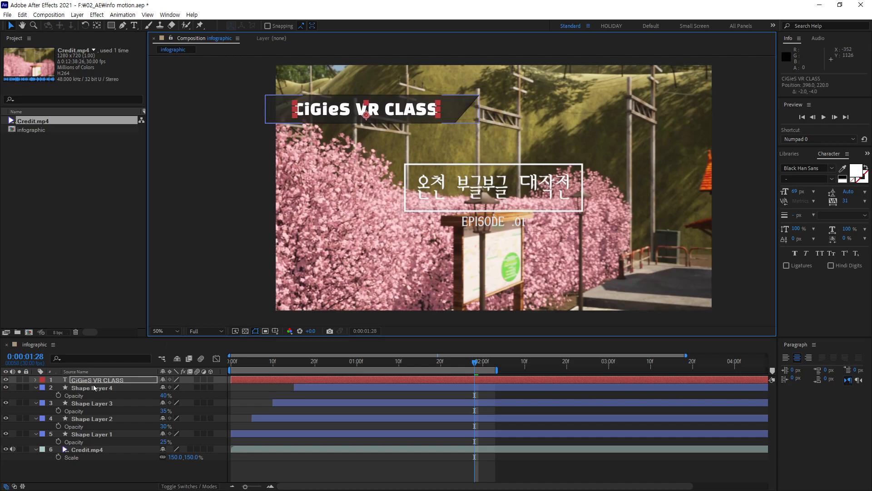
- Try the title at 57% opacity, restore it to 100%, and keep its white fill colour
key(t)
drag(165, 388, 146, 387)
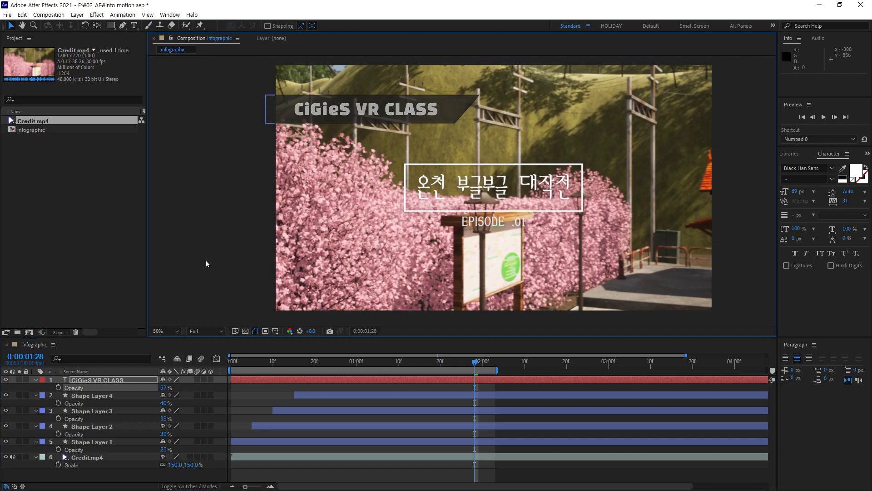
click(254, 237)
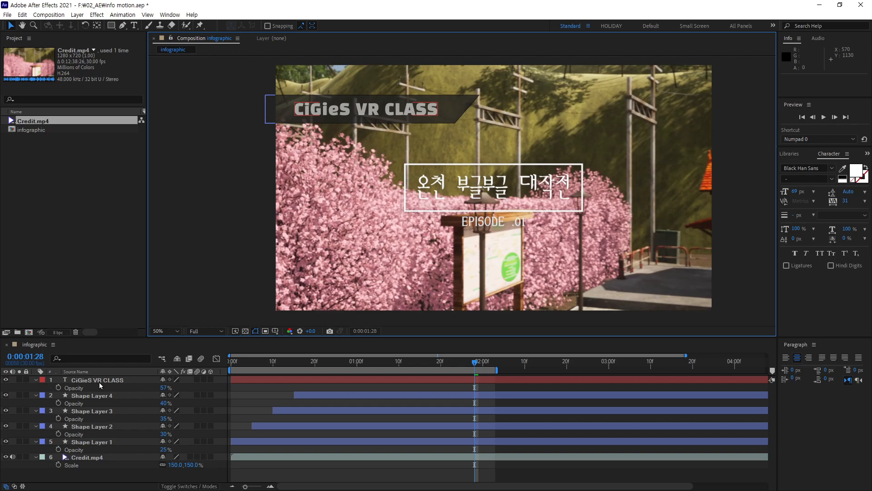
click(162, 389)
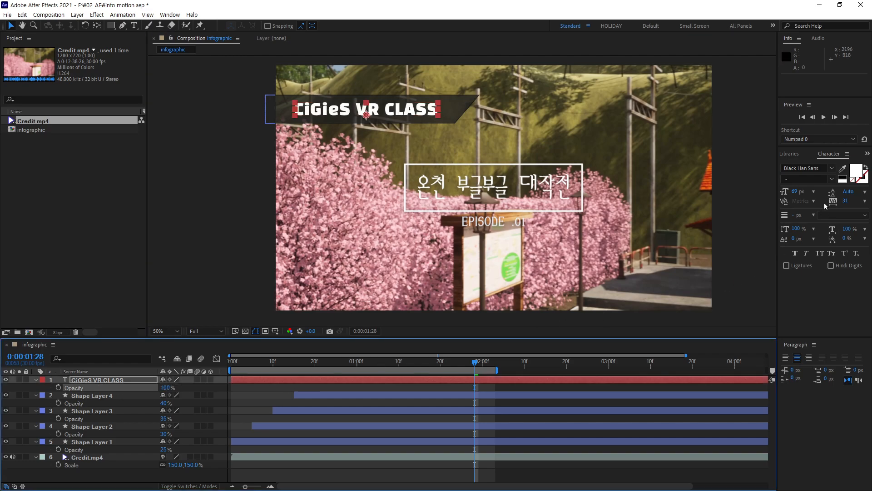
click(852, 175)
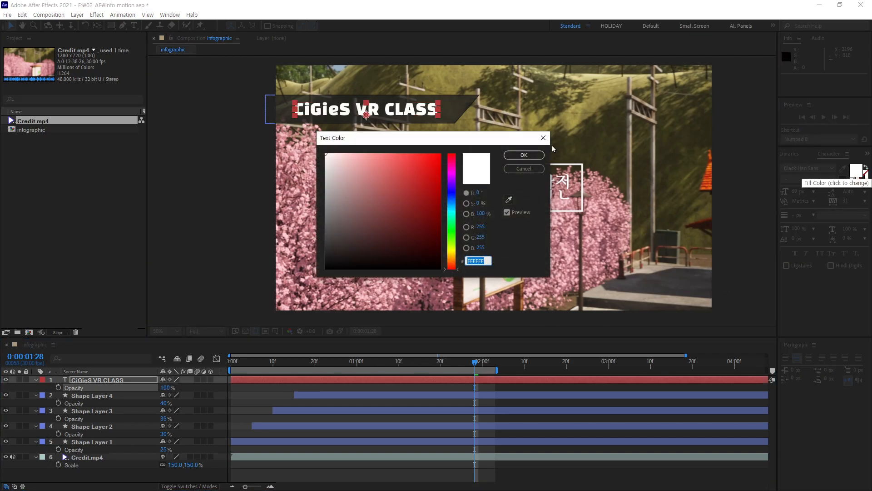
click(524, 168)
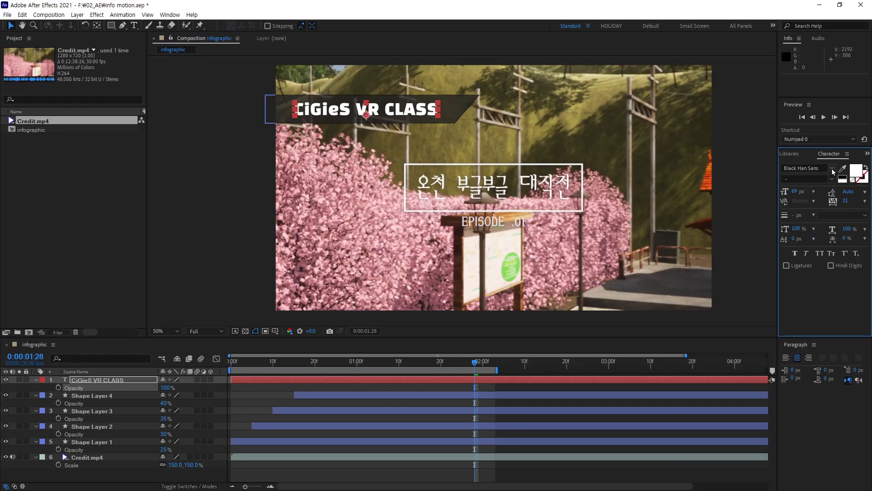
- Try the title in the fonts HY견고딕, 굴림, 돋움, 문체부 제목 돋음체 and 휴먼매직체
click(832, 169)
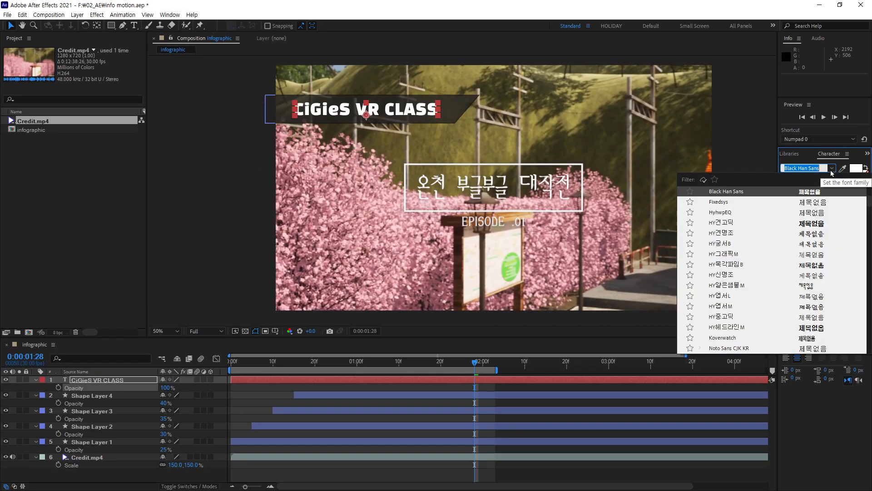
click(728, 224)
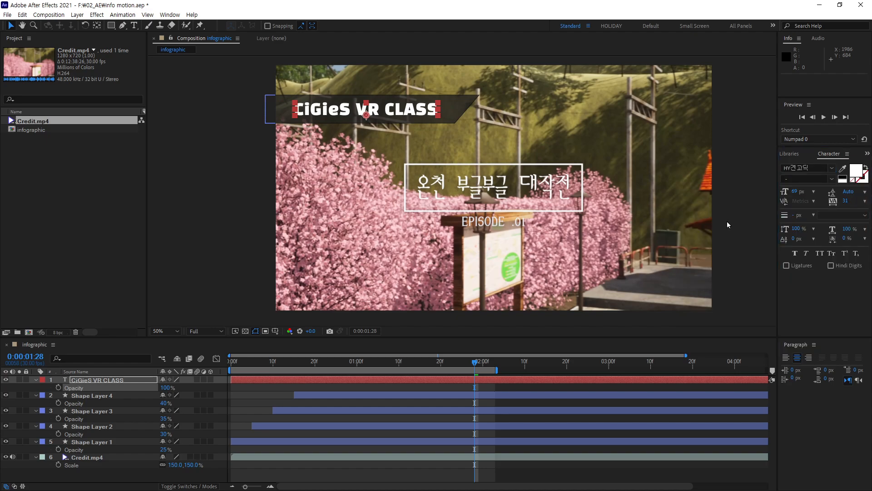
click(833, 170)
drag(871, 210, 871, 191)
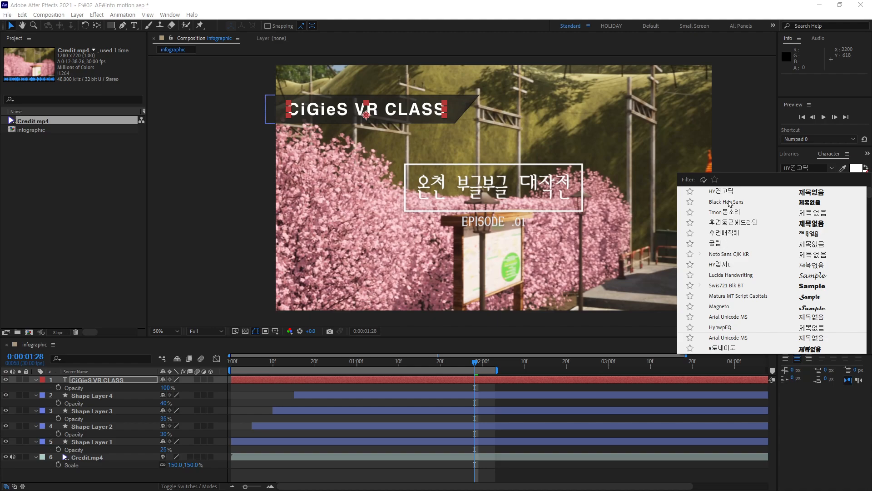
click(717, 248)
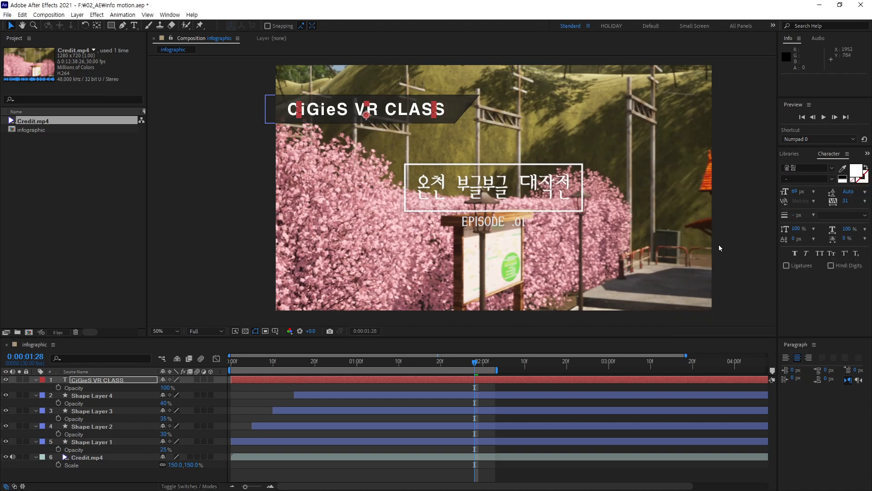
click(834, 169)
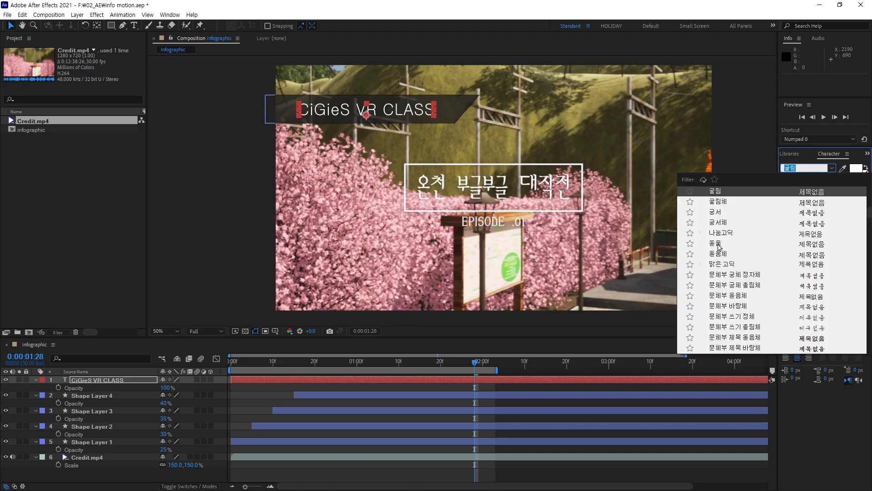
click(718, 247)
click(833, 169)
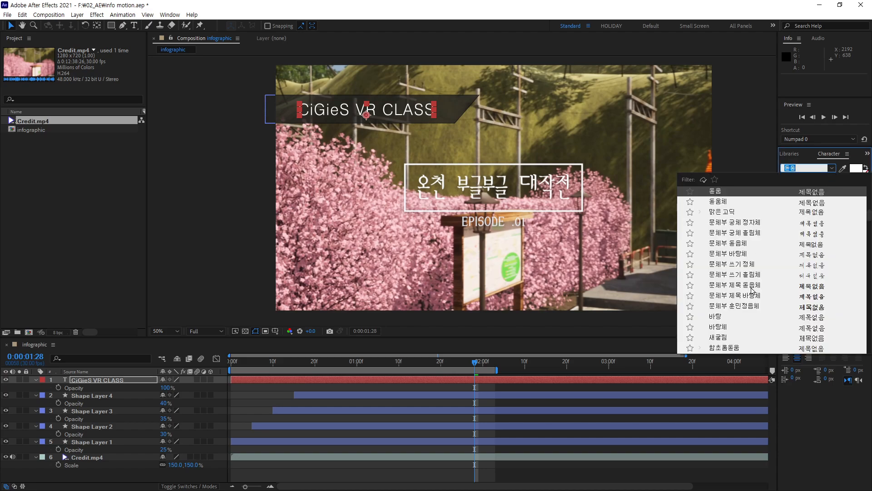
click(751, 285)
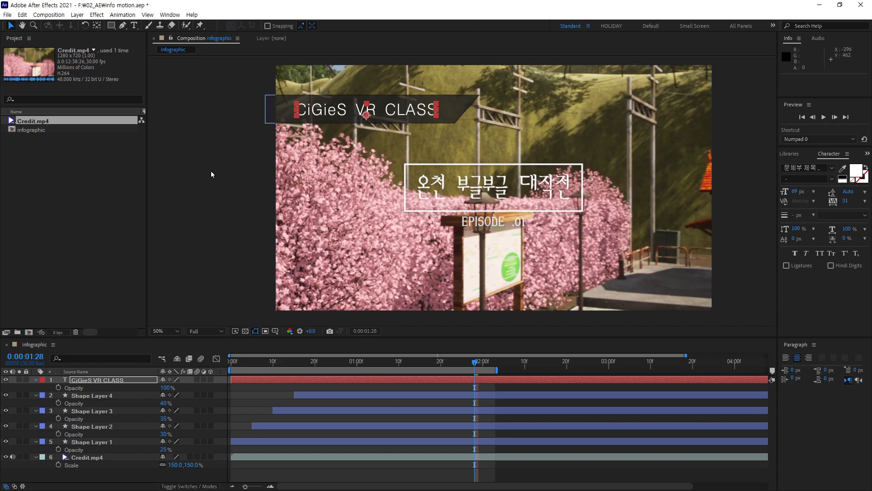
click(831, 169)
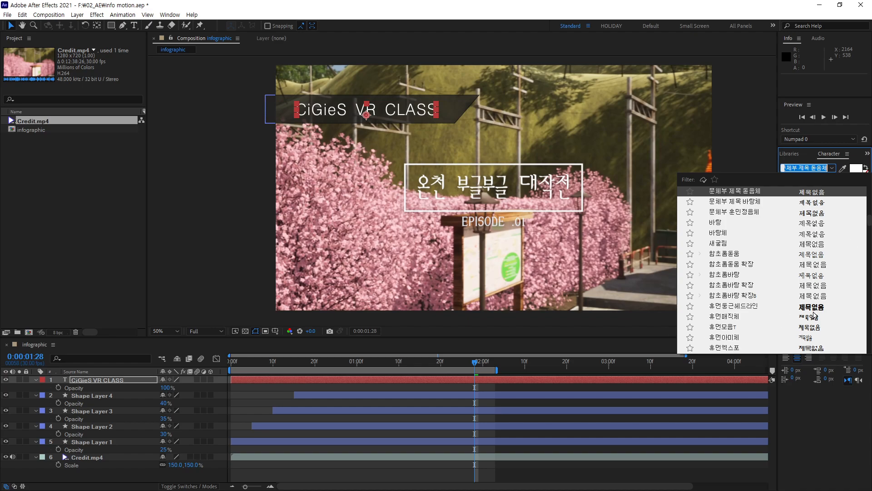
click(814, 316)
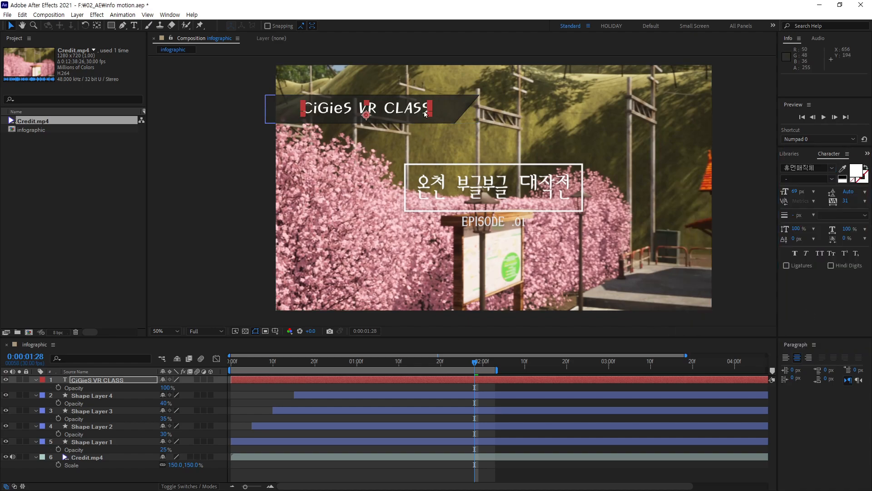
- Set the title's font to Arial Bold
click(832, 169)
drag(869, 229, 868, 237)
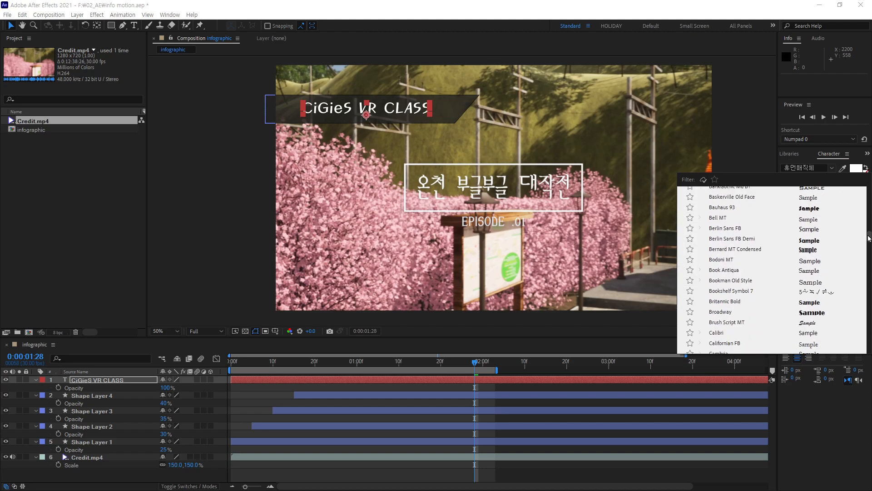
drag(869, 238, 868, 255)
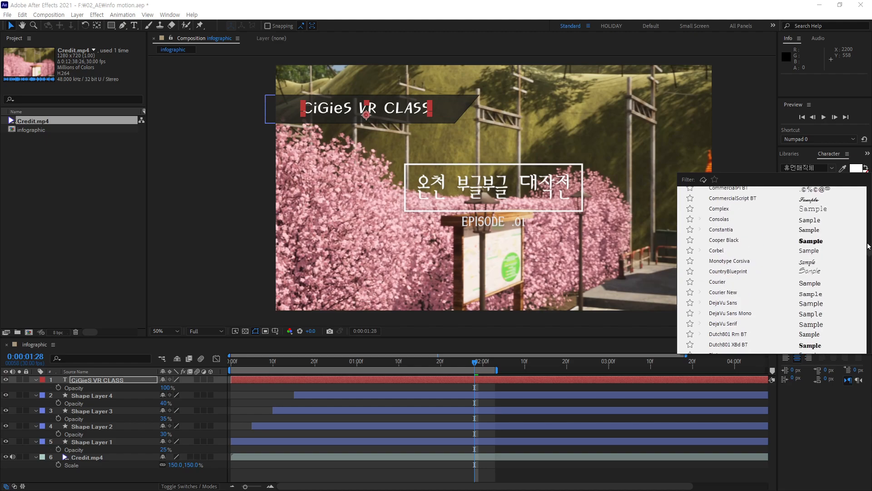
key(Escape)
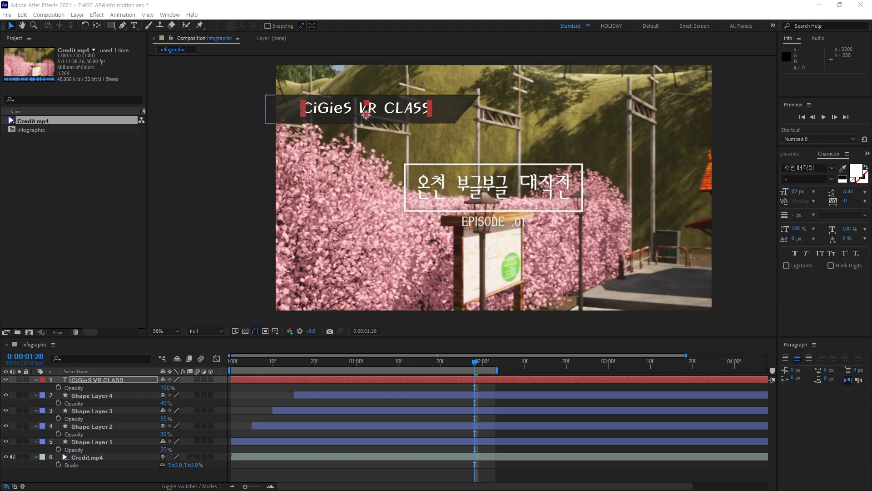
key(ctrl+z)
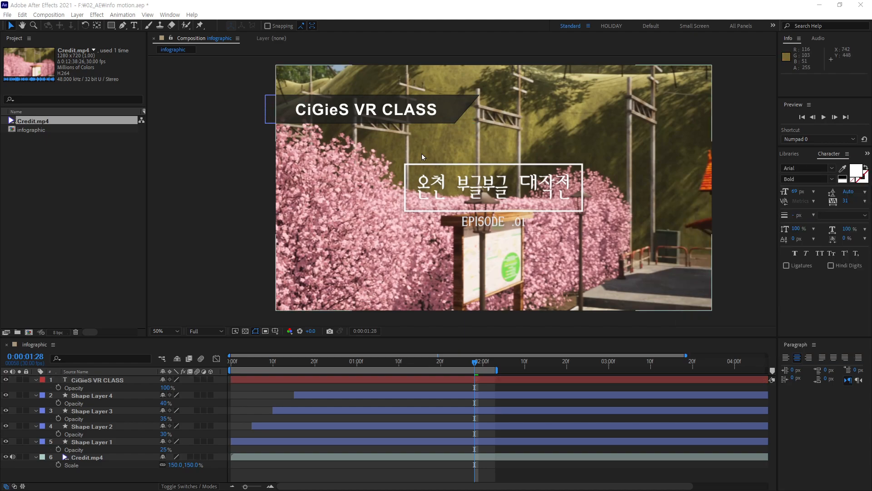
- Change the title text to "CiGieS VR Class" and nudge it into the centre of the bar
double_click(418, 112)
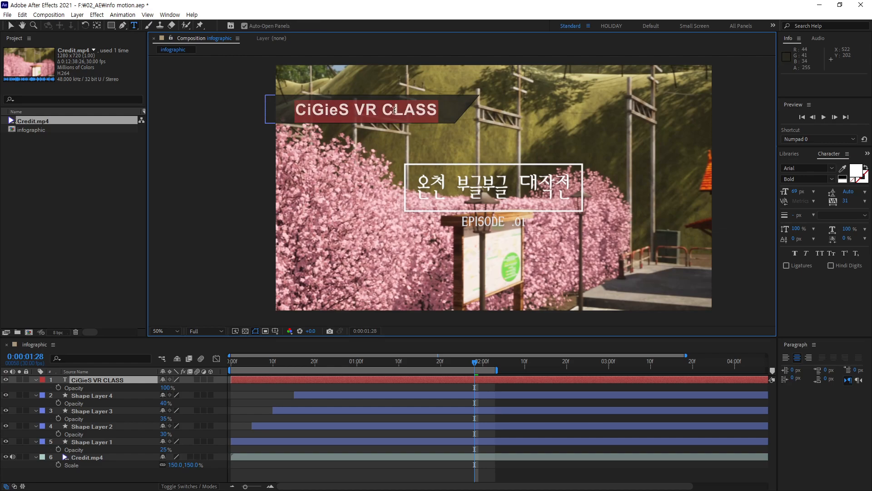
drag(394, 110, 446, 112)
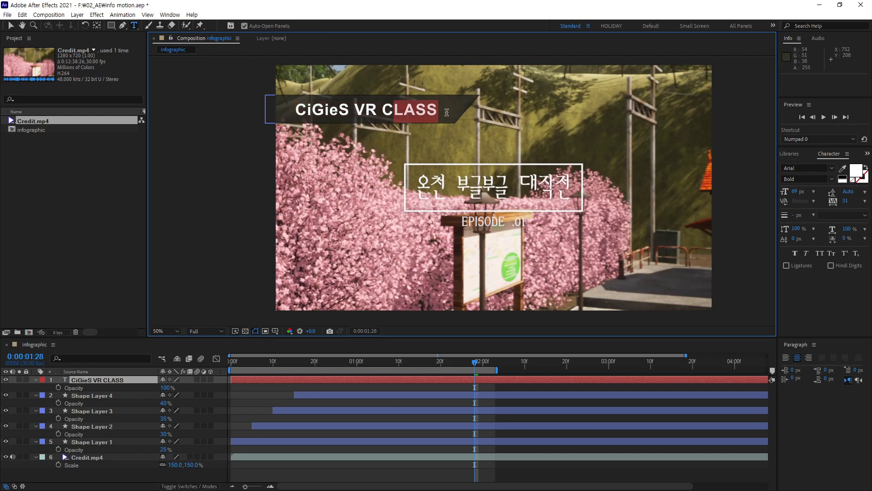
text(lass)
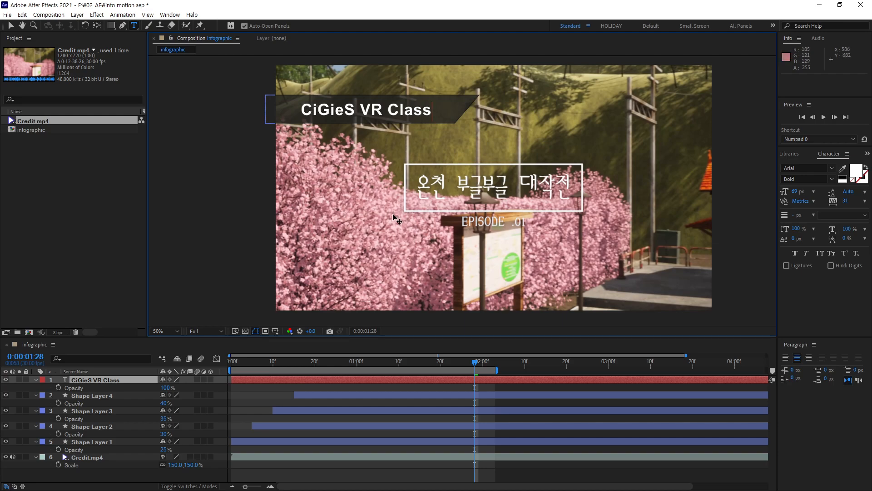
click(10, 26)
click(202, 187)
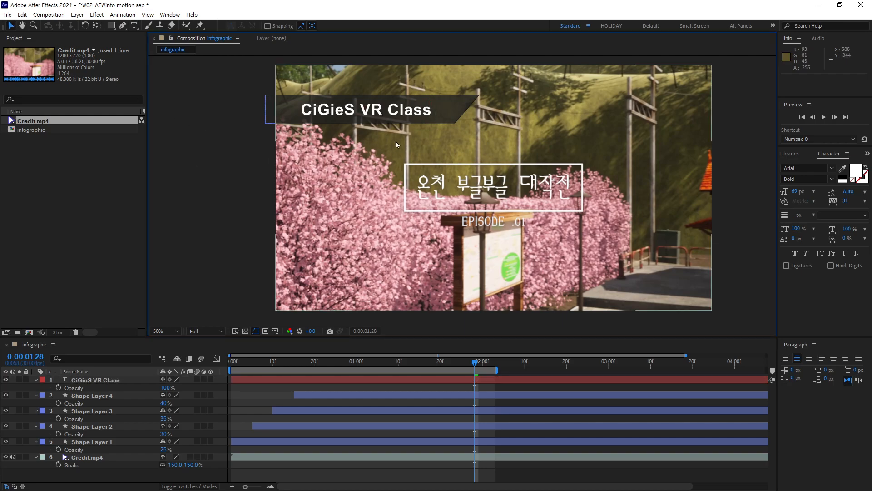
drag(403, 111, 404, 113)
click(198, 239)
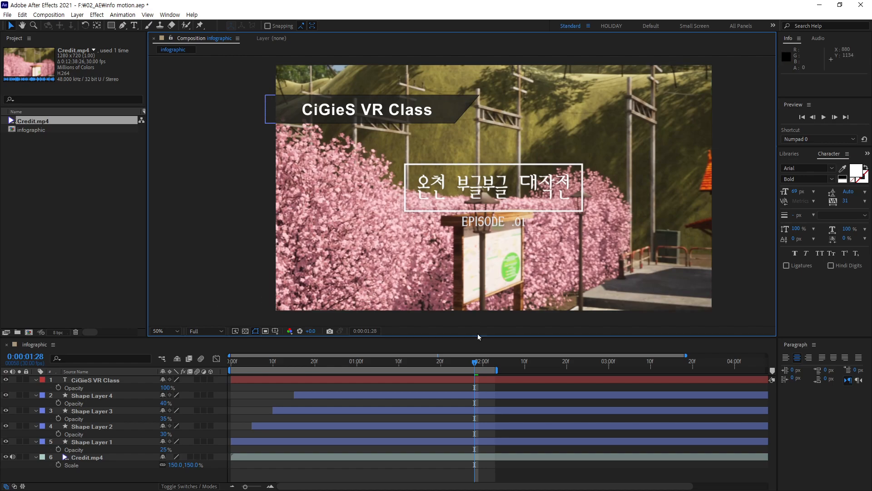
- At 0:00:01:14, expand the title layer's properties and set its opacity to 50%
drag(474, 361, 416, 385)
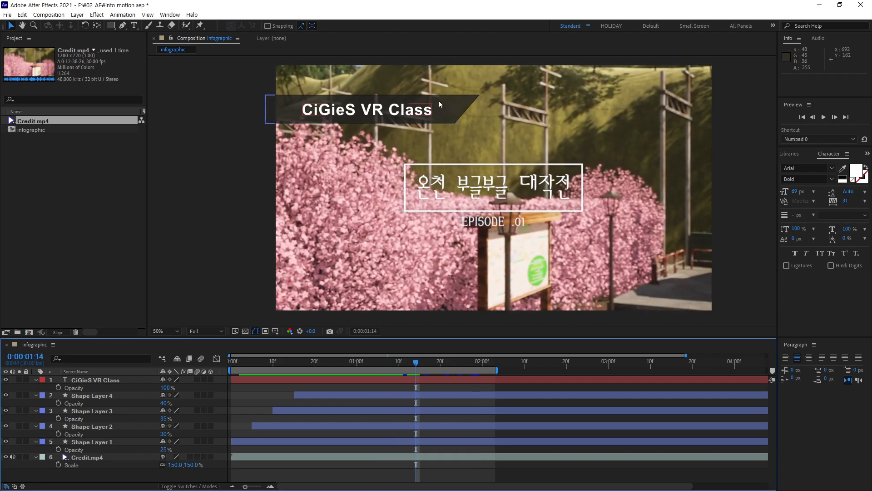
drag(297, 72, 445, 93)
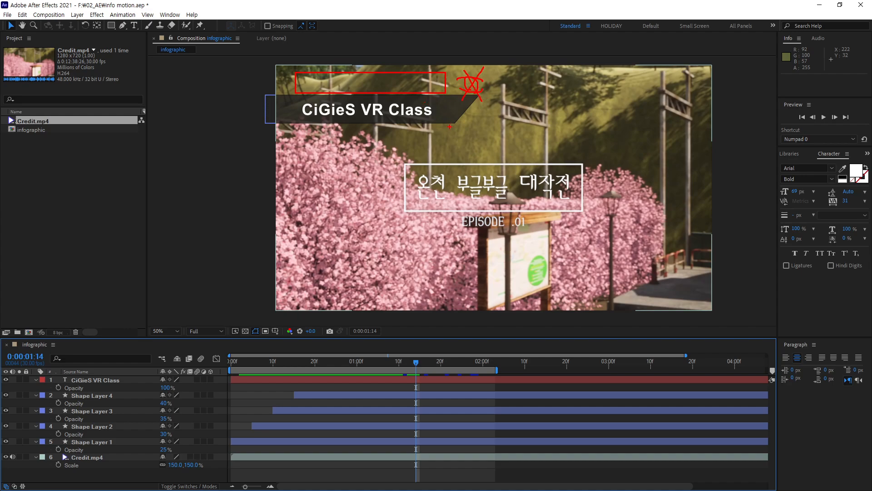
click(95, 381)
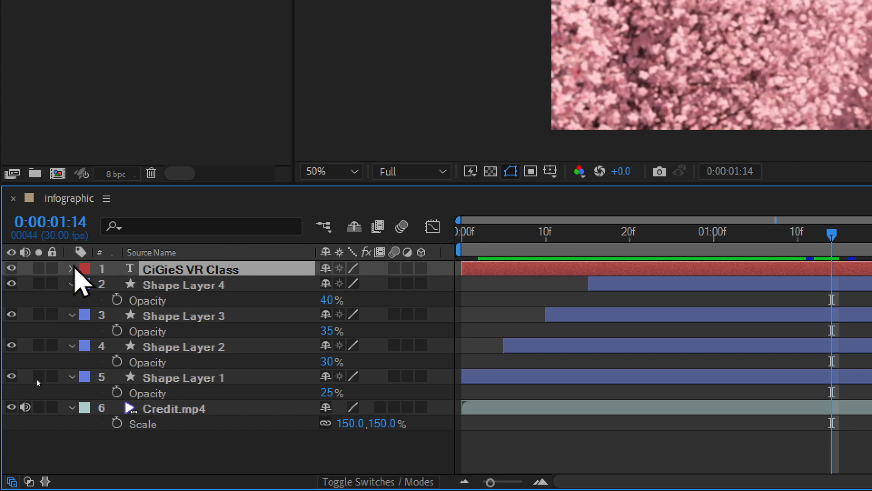
click(72, 269)
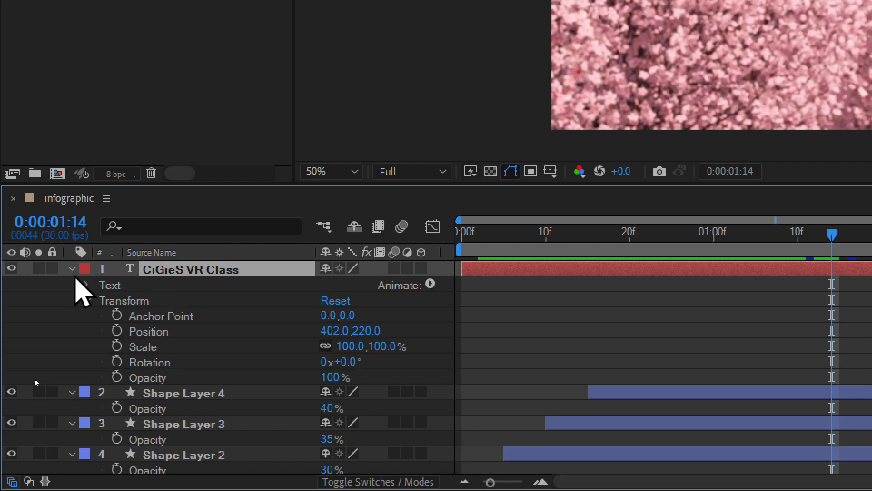
click(72, 269)
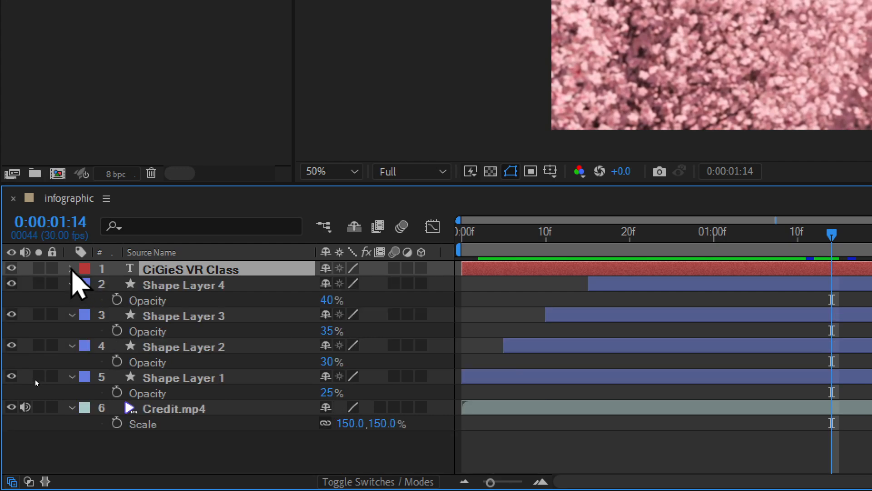
click(71, 269)
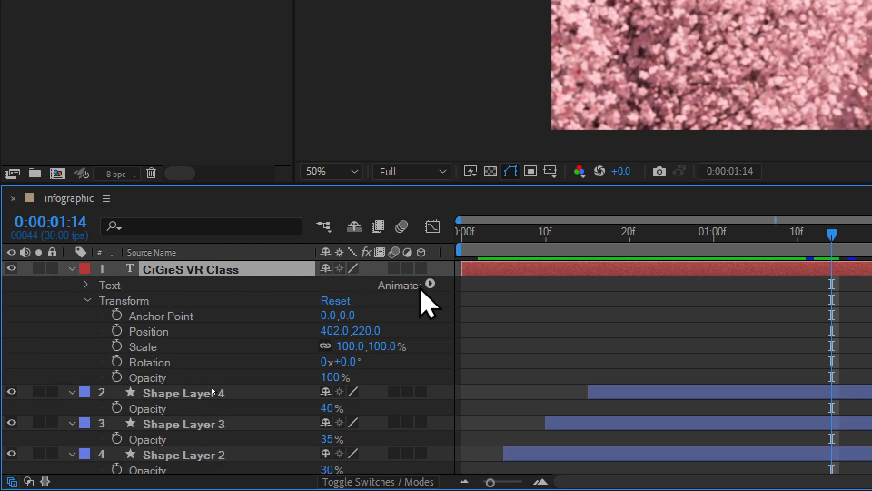
click(334, 377)
text(50)
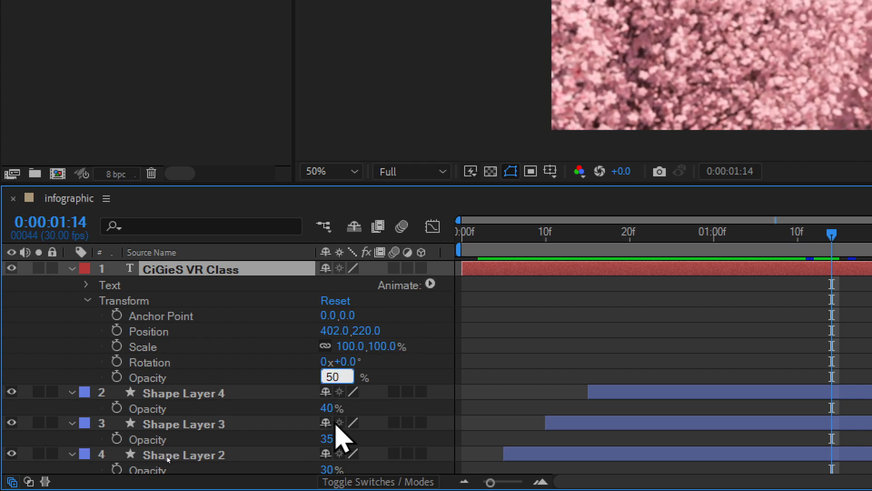
key(Return)
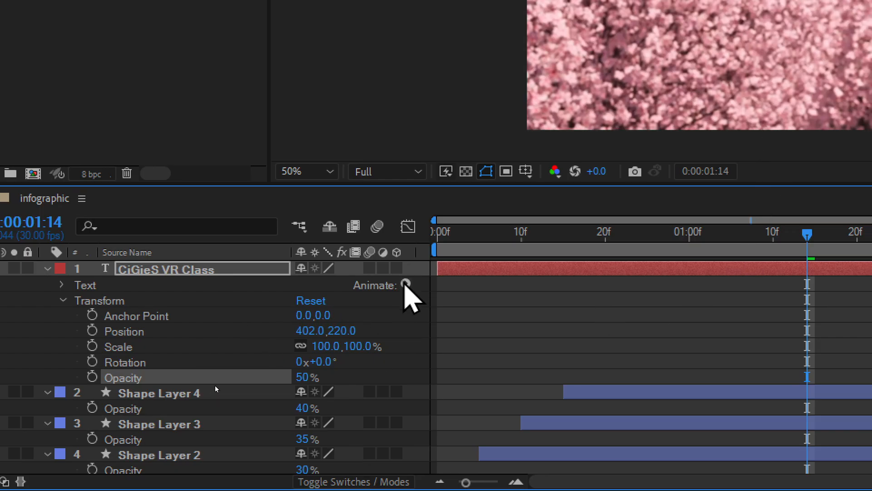
- Add a Position text animator to the title and set its position to 0.0, -97.0
click(413, 284)
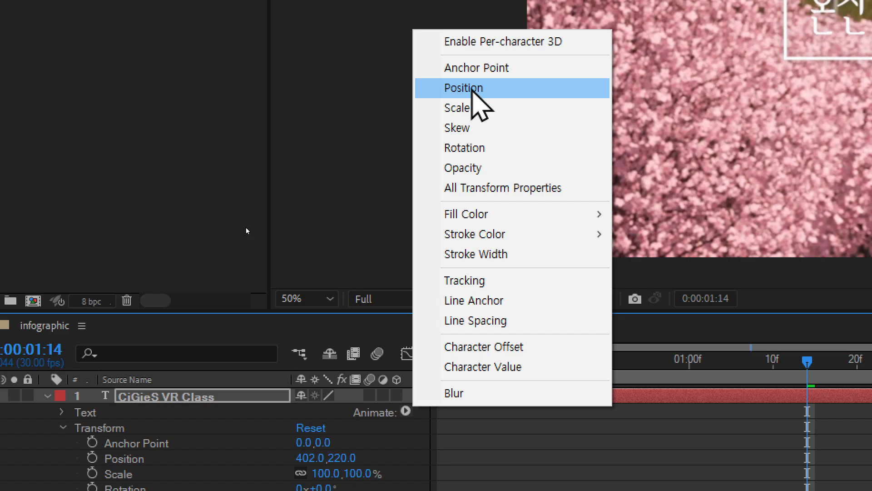
click(493, 90)
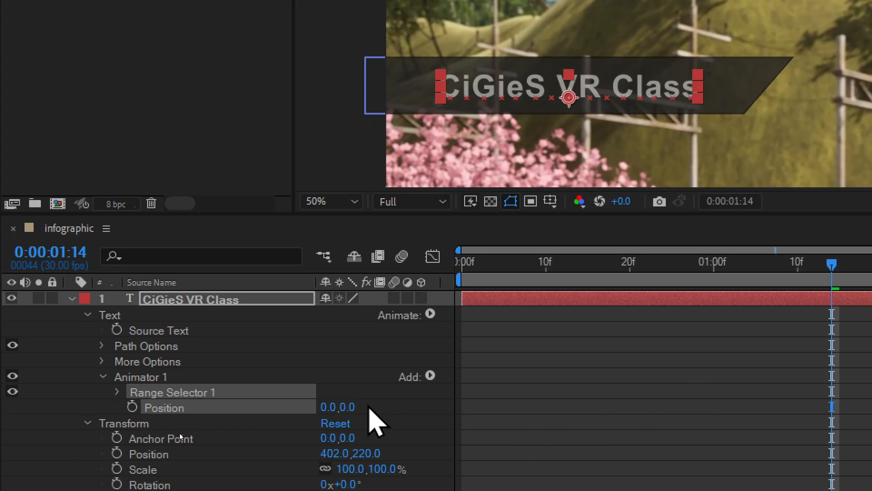
drag(349, 407, 264, 406)
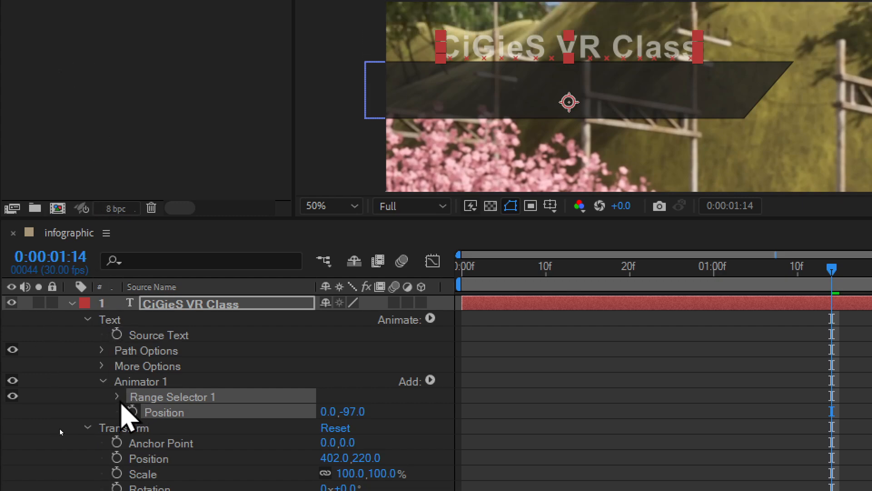
- In the range selector's advanced options, try basing the animator on Words, and set it to Lines
click(118, 397)
click(119, 396)
click(119, 397)
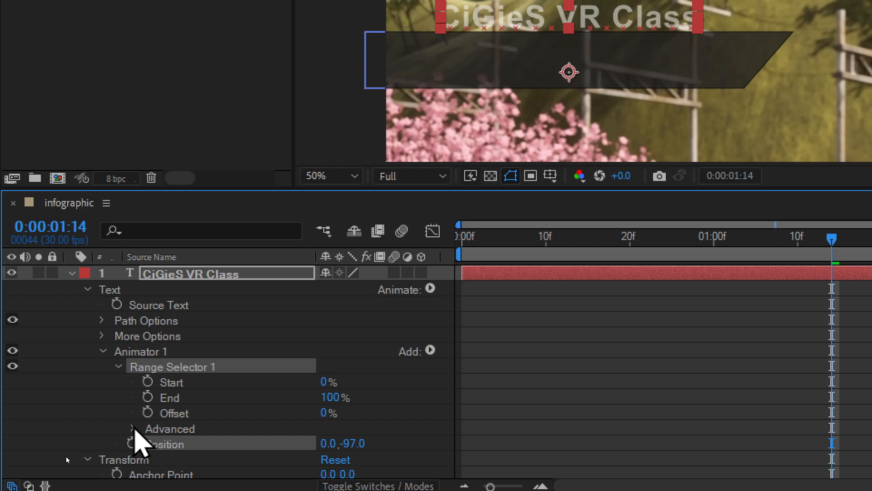
click(132, 429)
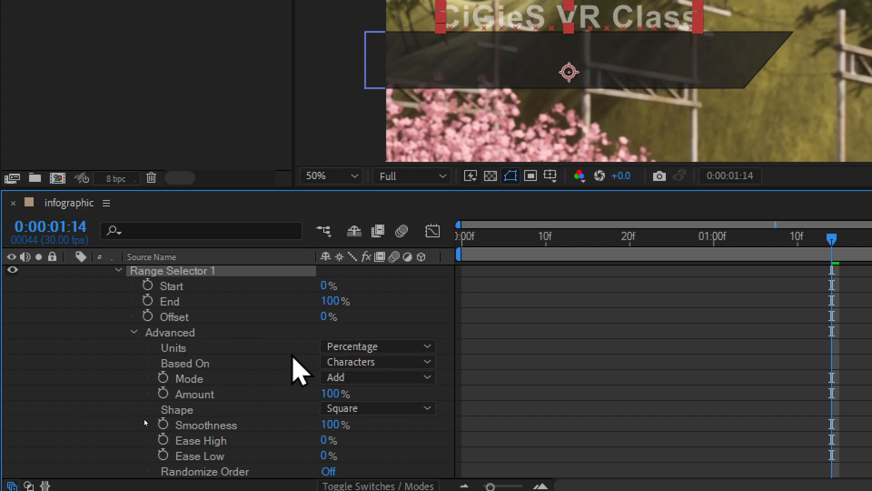
click(206, 363)
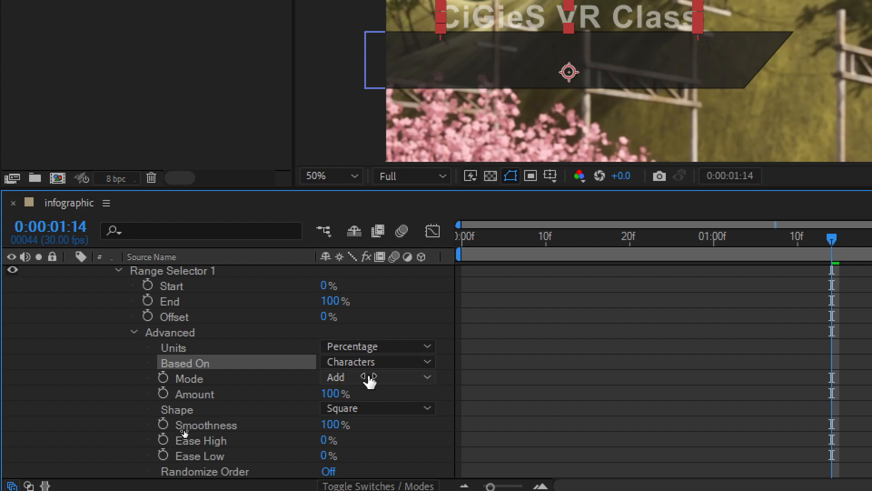
click(361, 365)
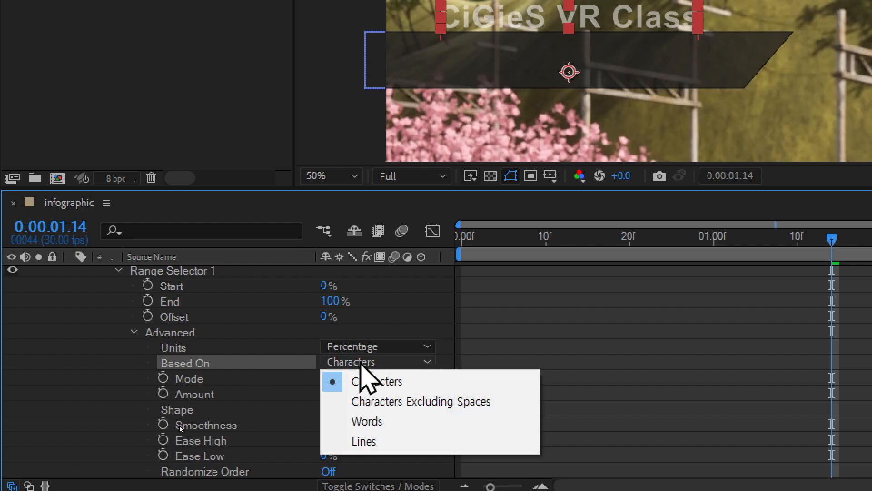
click(381, 422)
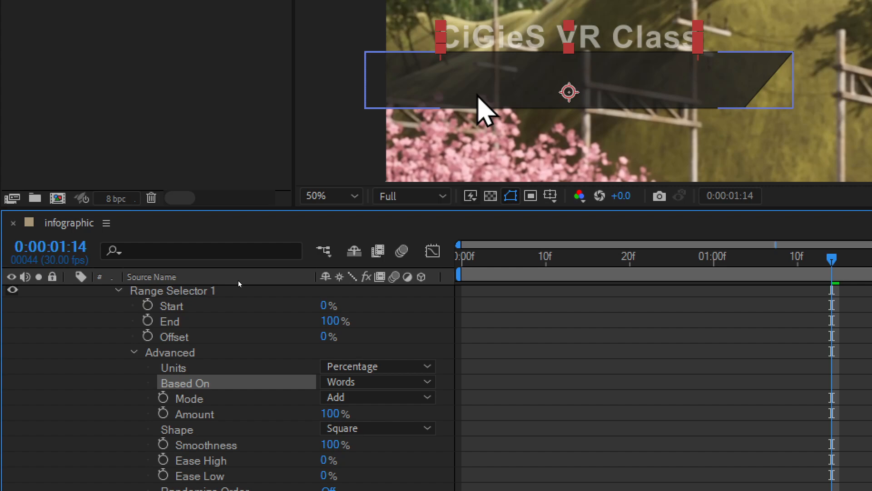
click(383, 384)
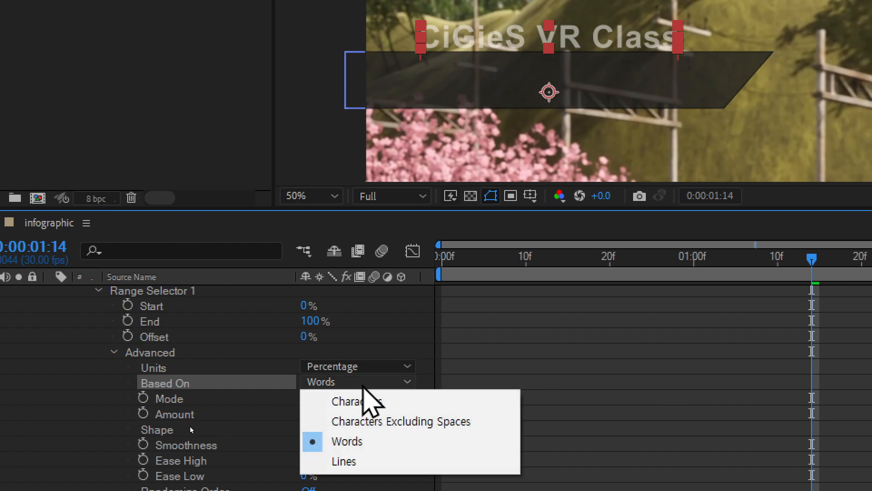
click(350, 462)
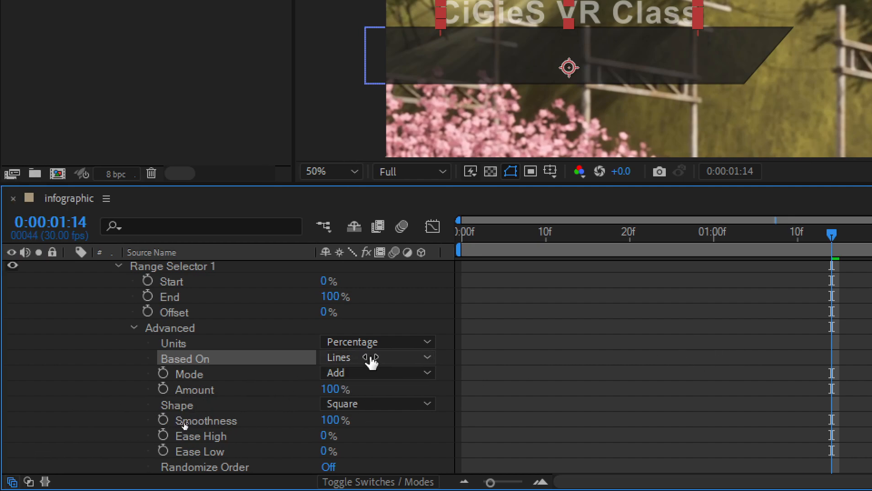
- Try the Ramp Down shape for the range selector, and set it to Ramp Up
click(182, 407)
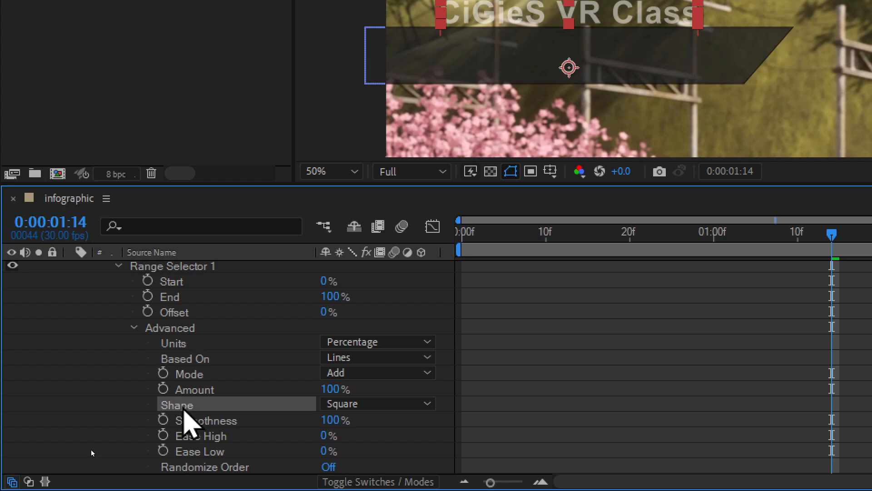
click(377, 404)
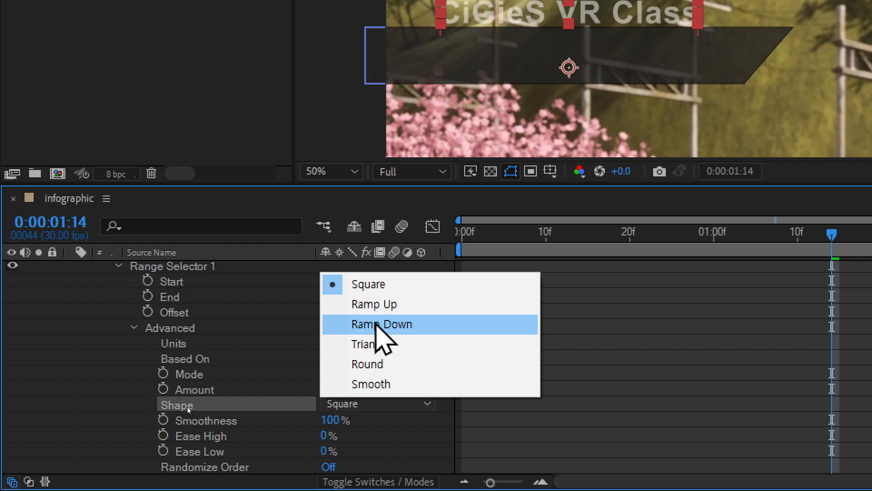
click(376, 324)
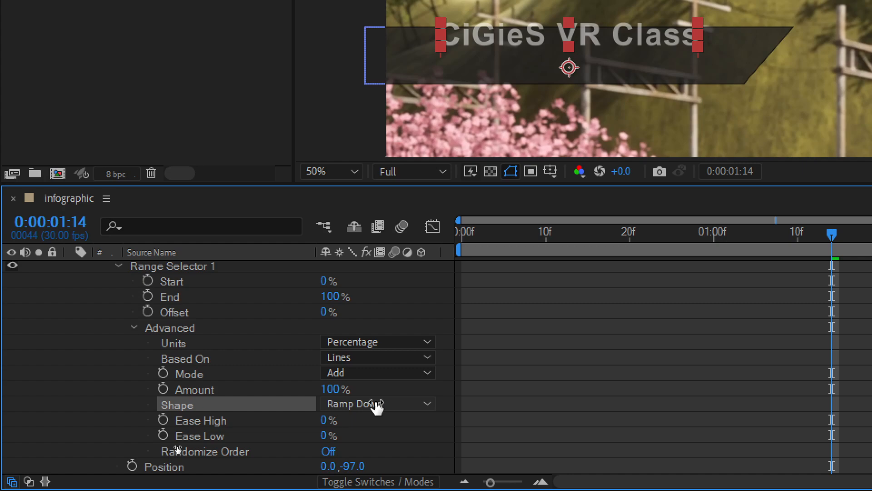
click(361, 409)
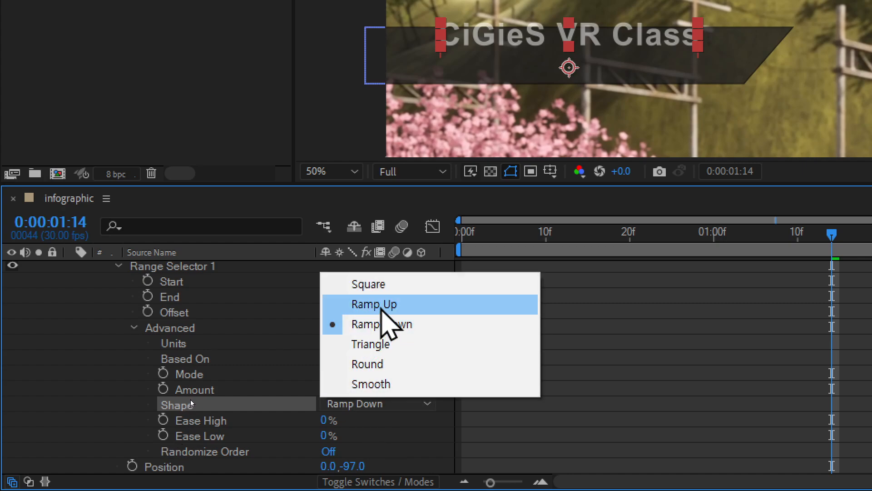
click(384, 309)
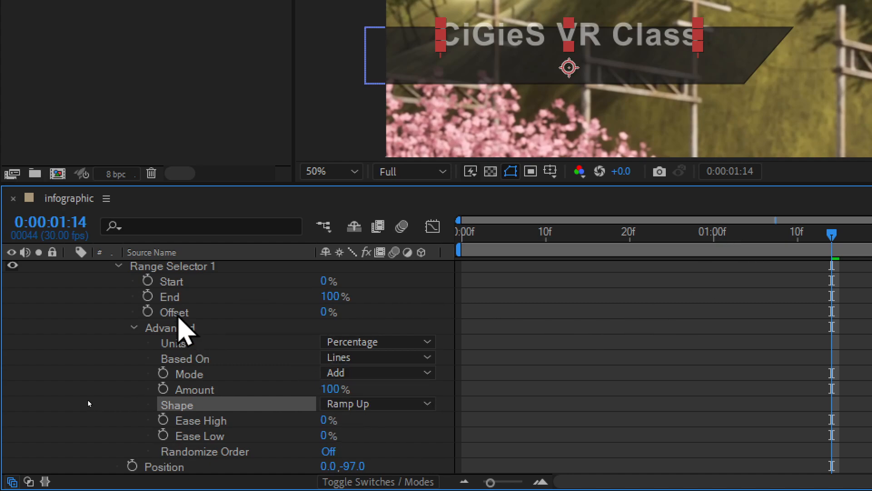
- Set the range selector's Offset to -50% and start keyframing it at 0:00:01:14
click(178, 296)
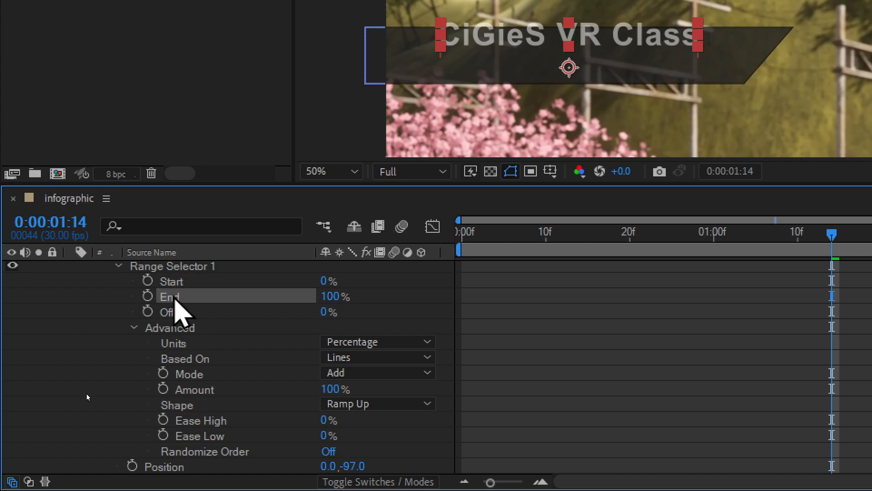
click(184, 313)
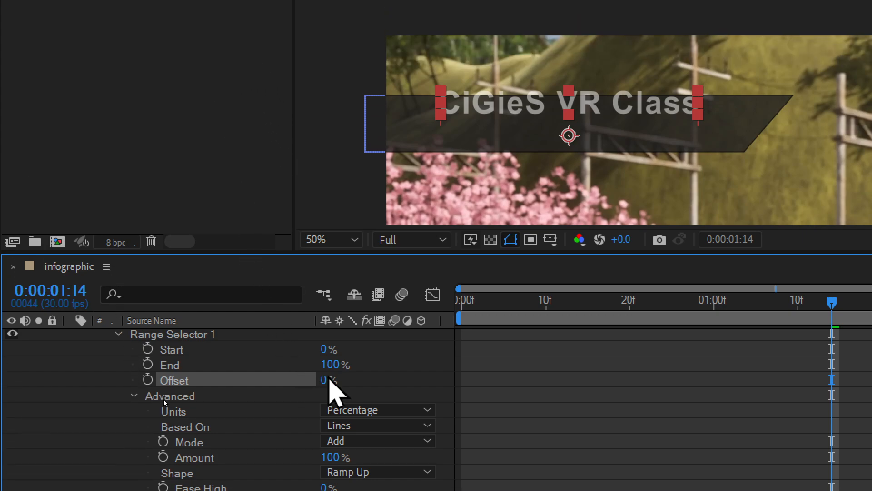
drag(325, 380, 291, 387)
click(331, 382)
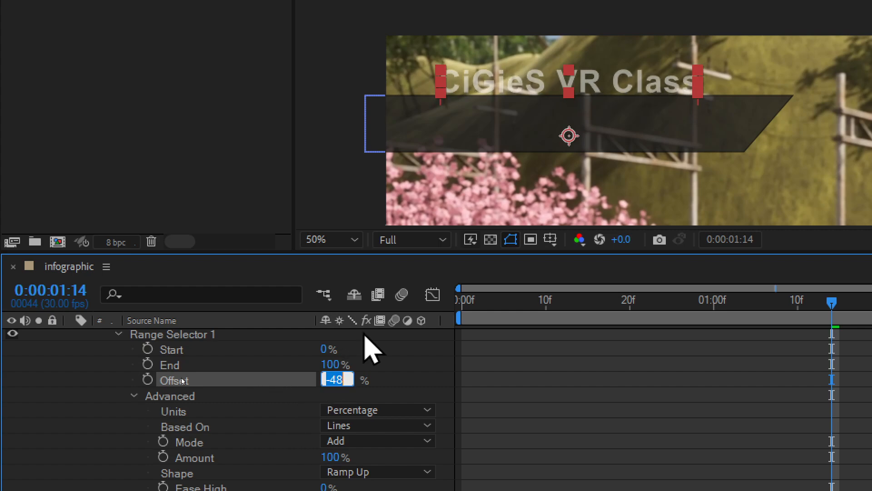
text(-50)
key(Return)
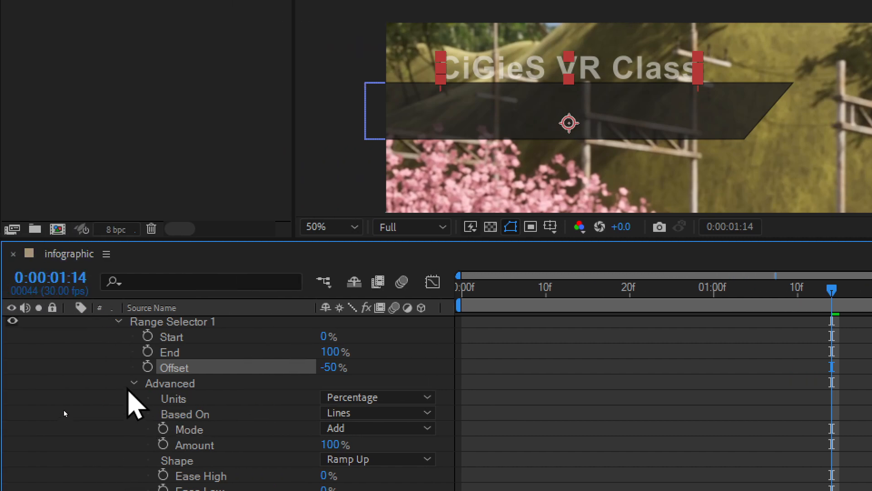
click(14, 366)
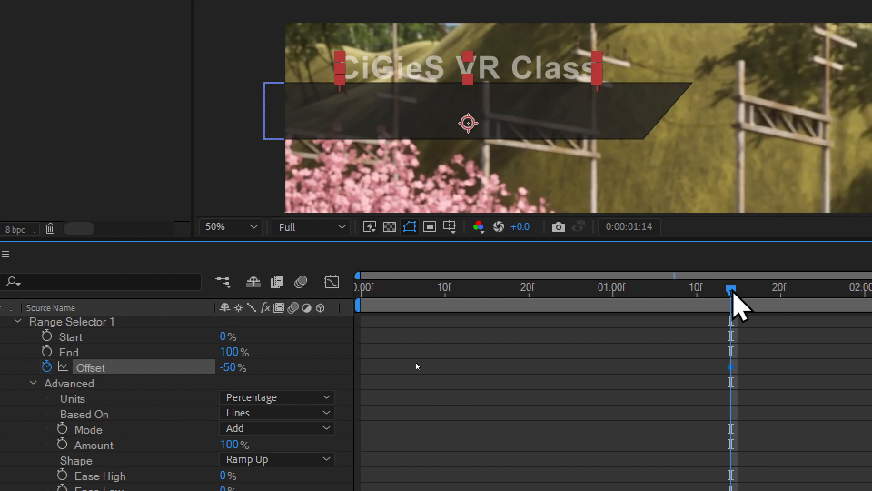
- Keyframe the range selector's Offset at 50% at 0:00:01:26
drag(731, 289, 782, 300)
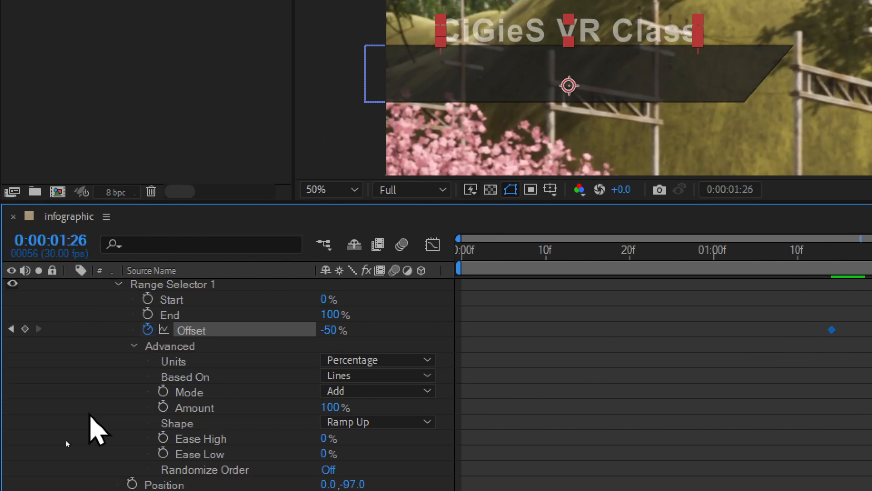
drag(331, 330, 425, 344)
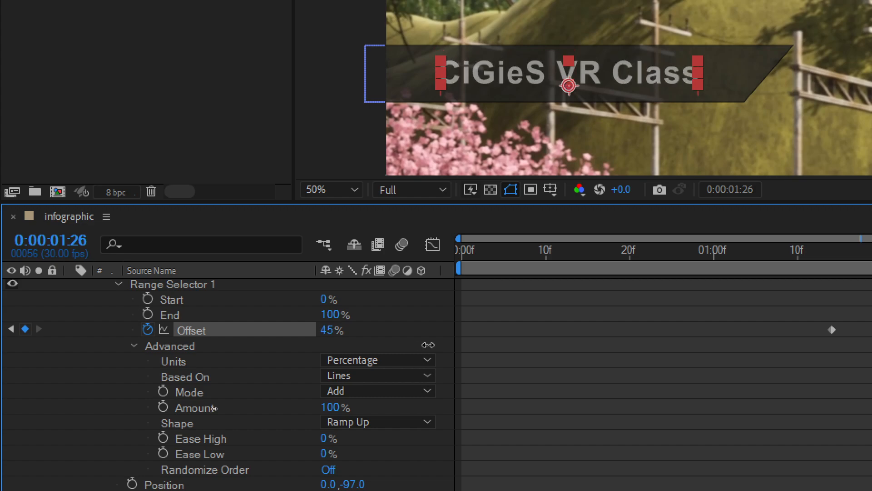
click(326, 332)
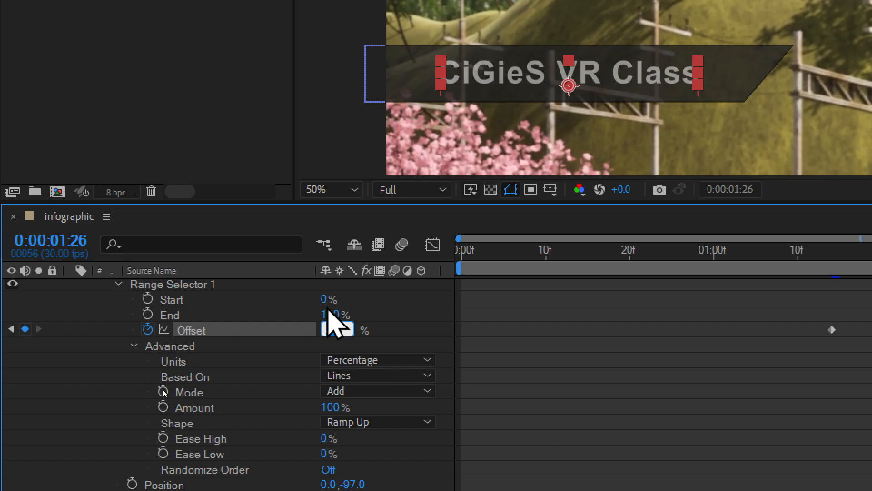
text(50)
key(Return)
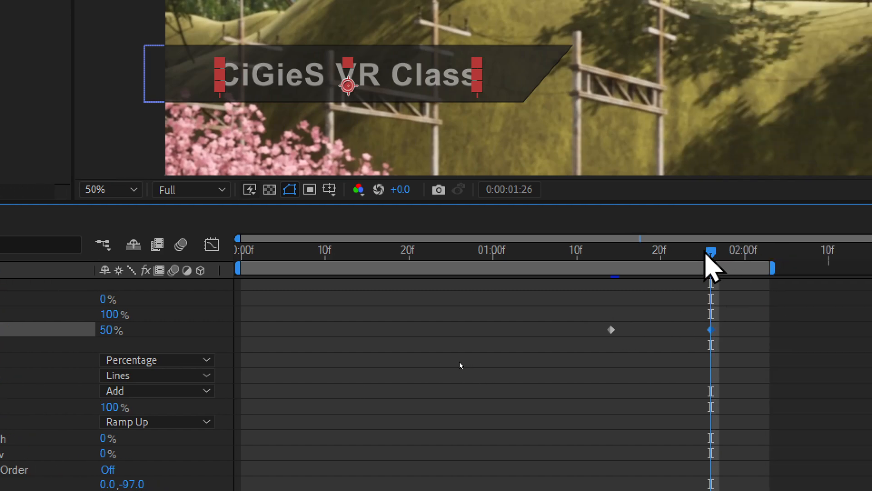
- Scrub between the two Offset keyframes to examine how the title moves into the bar
drag(707, 255, 705, 288)
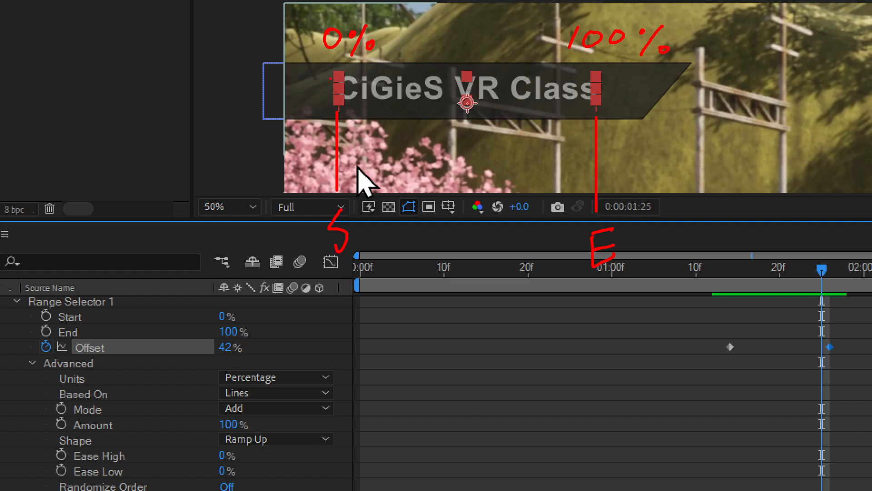
mouse_move(339, 65)
mouse_down()
mouse_move(444, 106)
mouse_move(596, 112)
mouse_up()
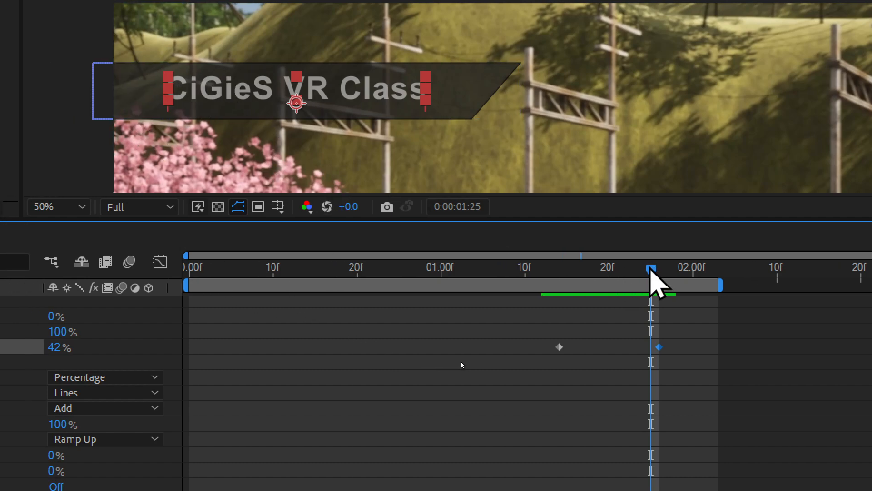
drag(651, 271, 560, 312)
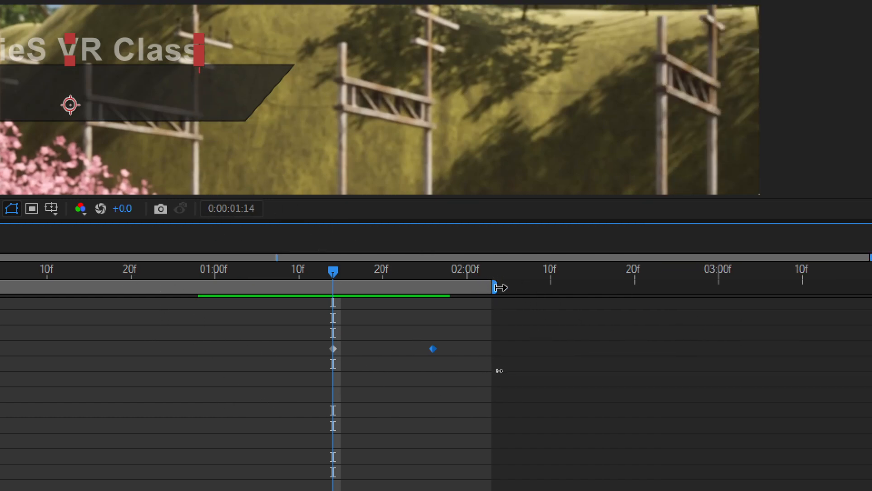
- Extend the work area to just before 3 seconds and move the title's second Offset keyframe to 0:00:02:05
drag(496, 287, 711, 287)
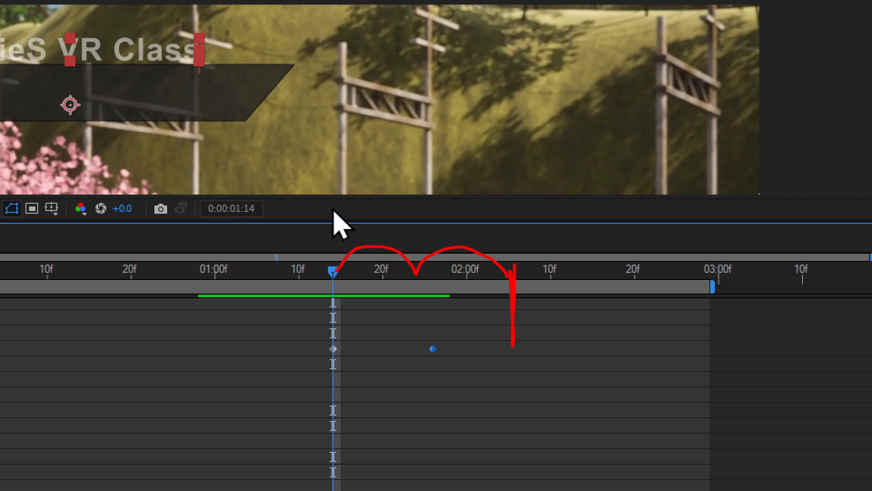
key(e)
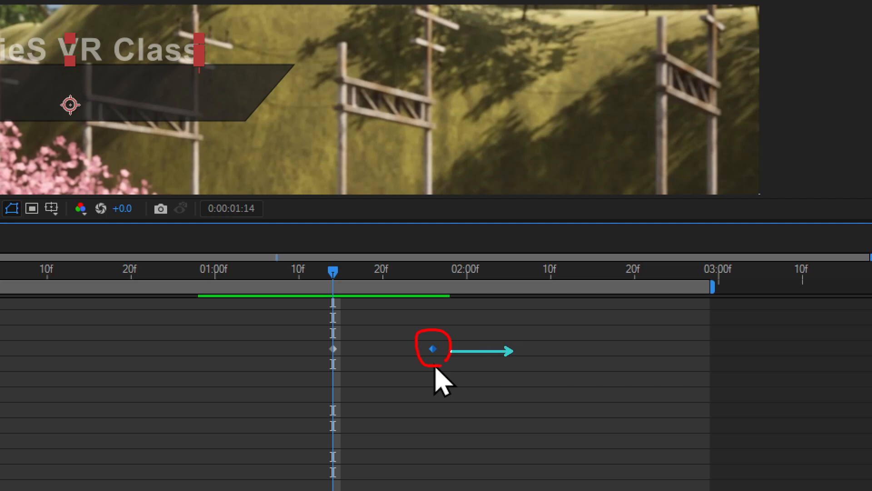
drag(451, 350, 447, 351)
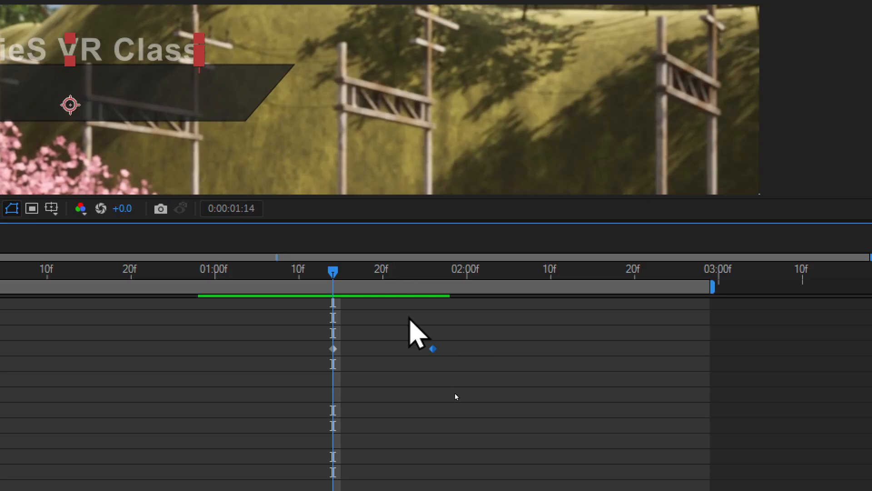
drag(437, 350, 509, 357)
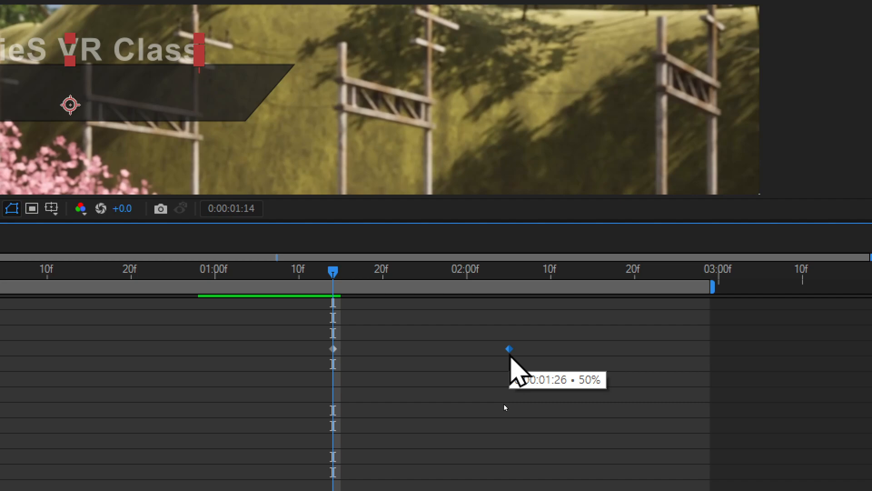
click(510, 271)
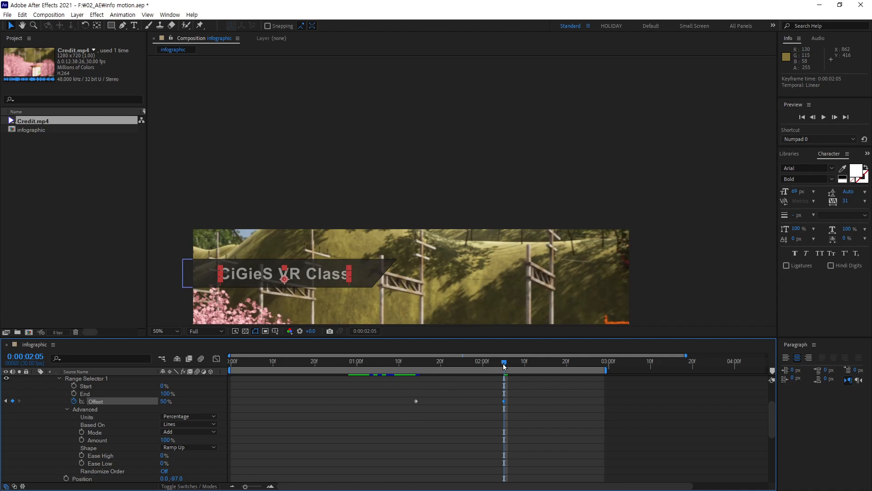
- Play the composition from the start to check the timing of the title's move into the bar
drag(506, 363, 226, 384)
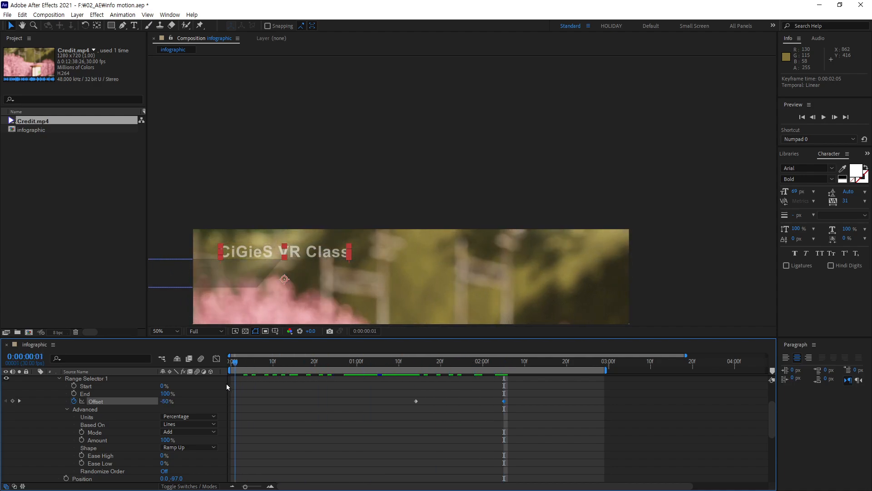
key(space)
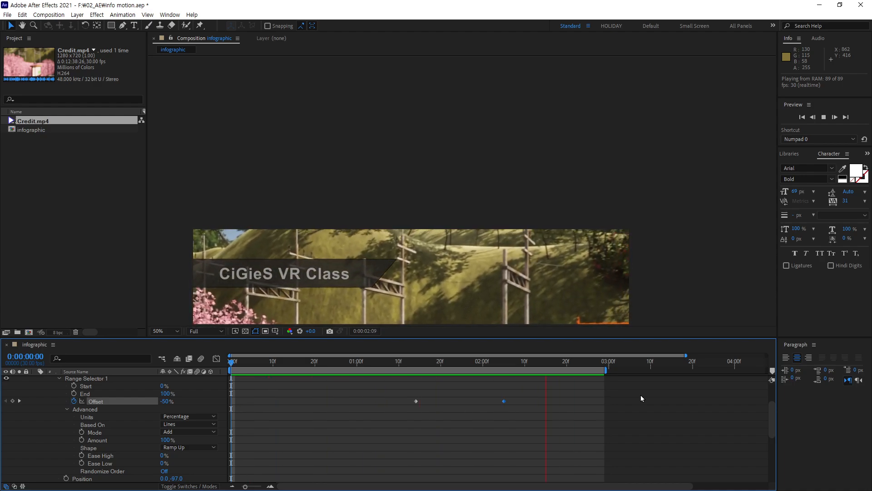
drag(482, 362, 528, 396)
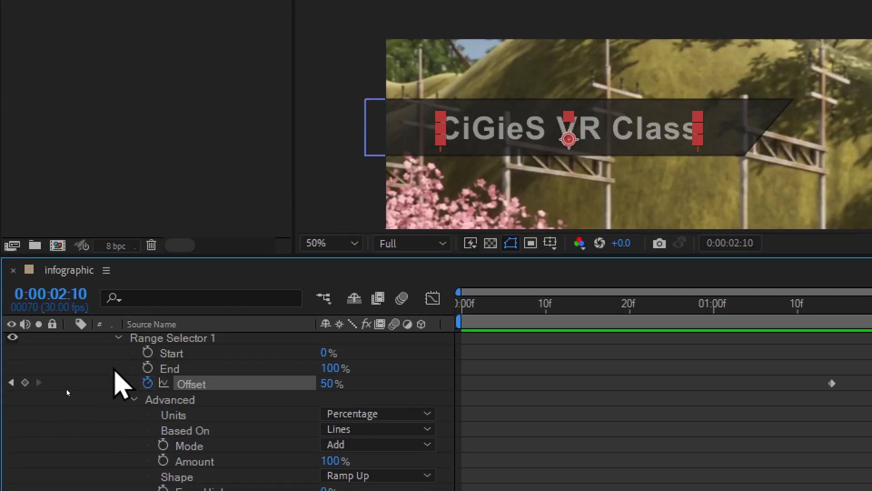
- Draw a rectangular mask on the CiGieS VR Class text layer, enclosing the title from the bar's upper edge to just below the bar
scroll(230, 370, up, 3)
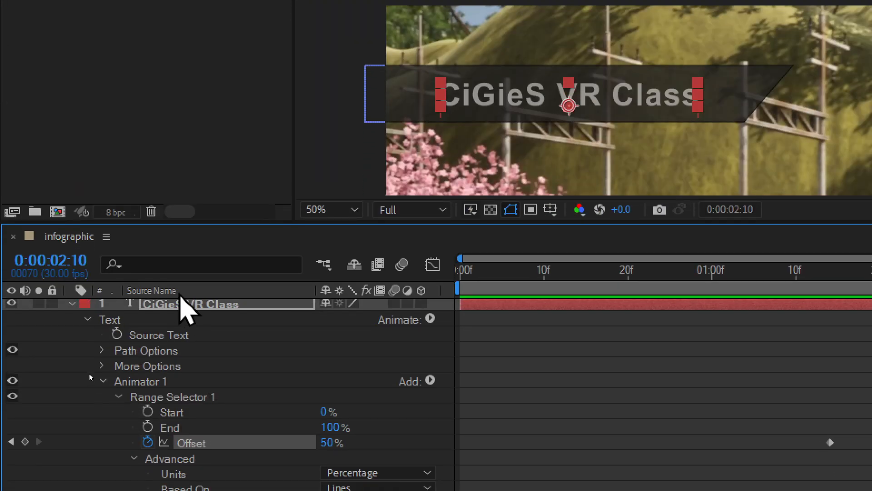
click(190, 305)
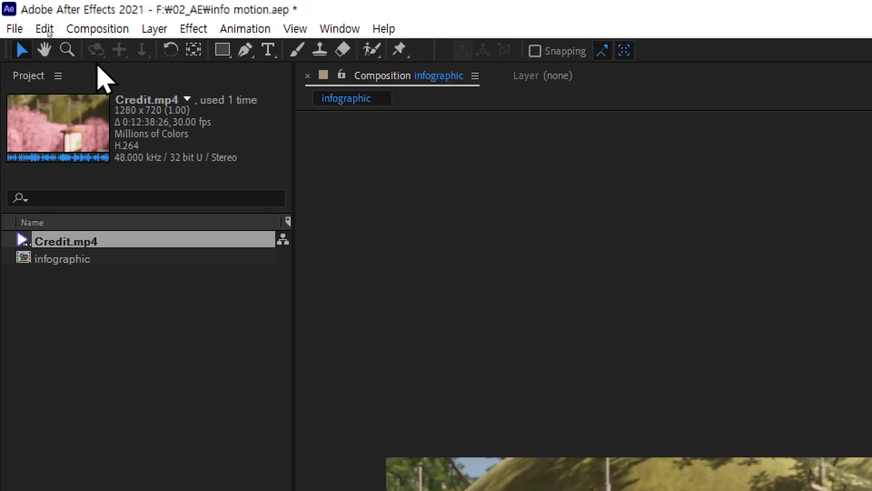
click(222, 51)
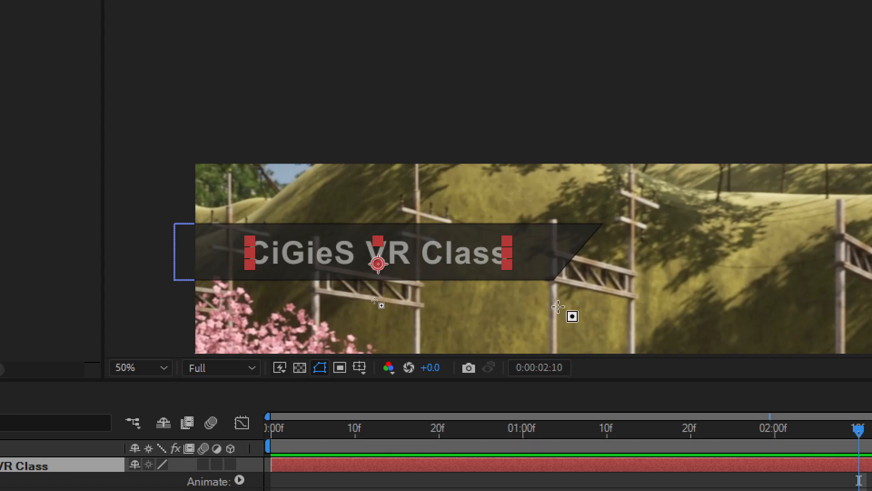
drag(558, 306, 209, 223)
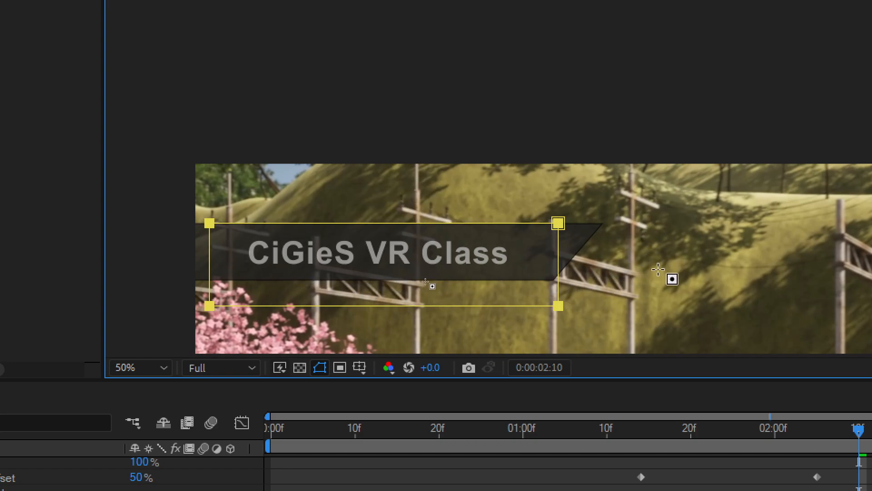
- Preview the masked title and scrub between its Offset keyframes to examine the reveal
key(space)
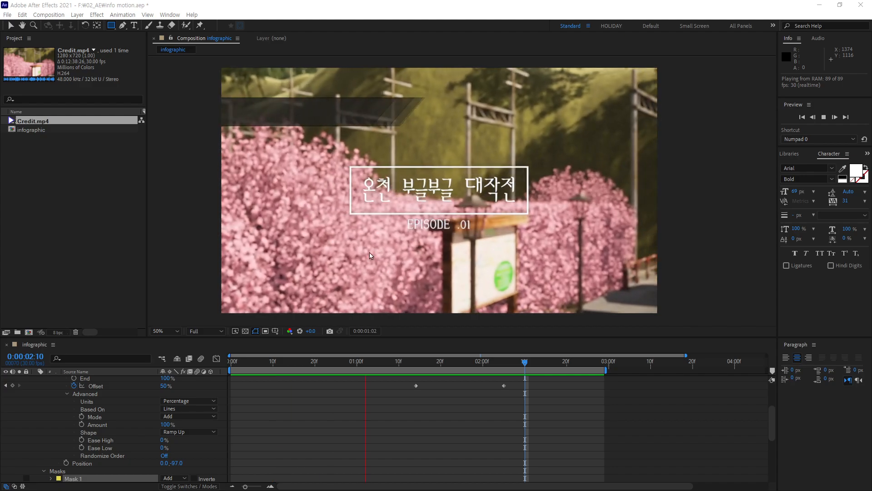
drag(409, 361, 498, 373)
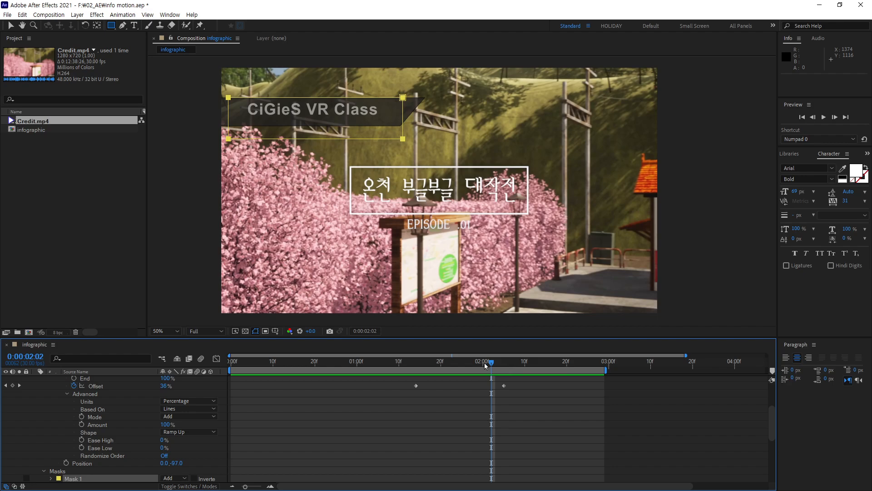
drag(492, 363, 479, 378)
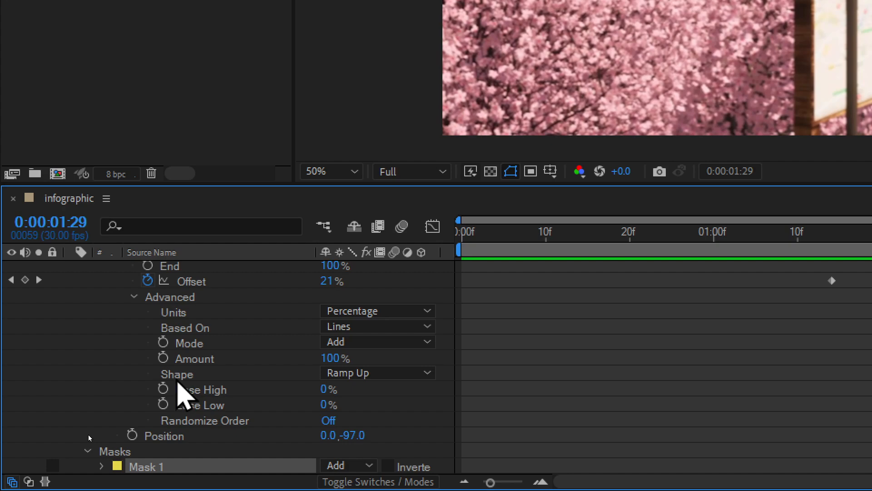
- Set the range selector's Ease Low to 70%
click(89, 432)
click(186, 298)
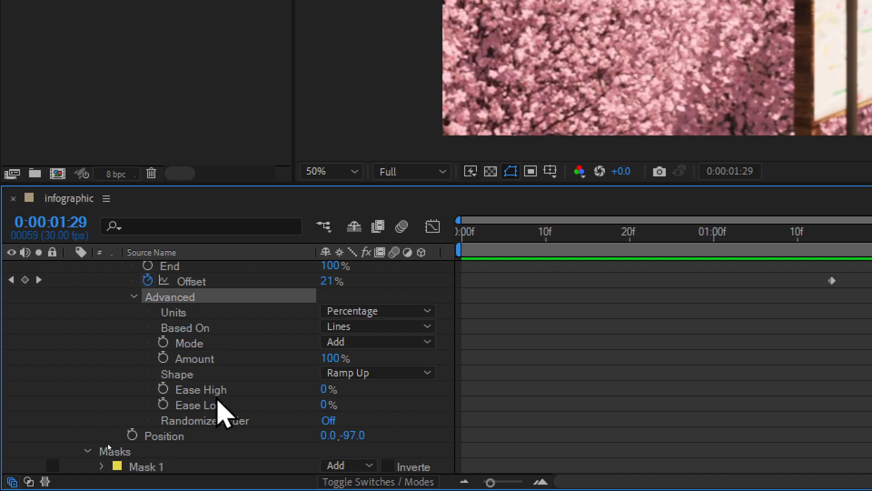
click(209, 390)
click(221, 408)
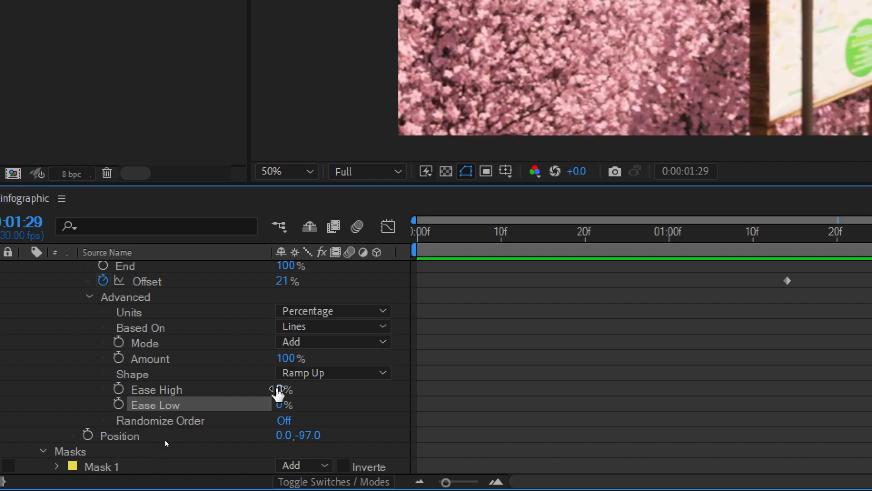
click(280, 405)
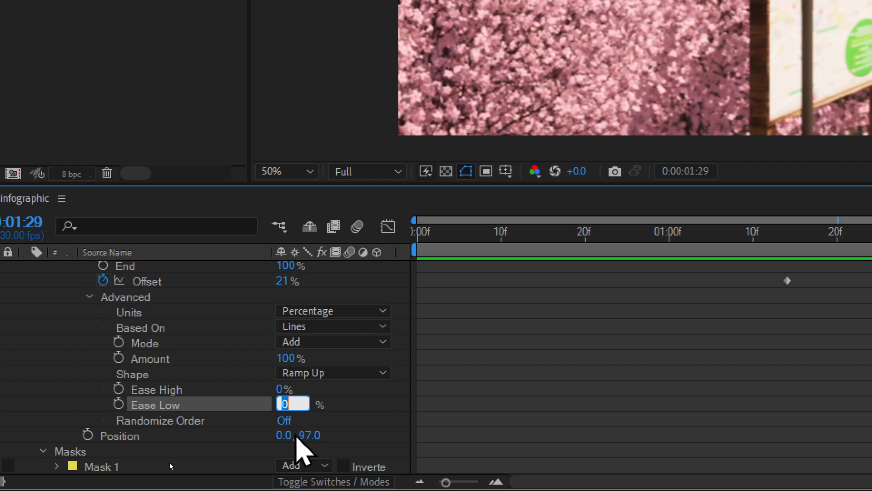
text(70)
key(Return)
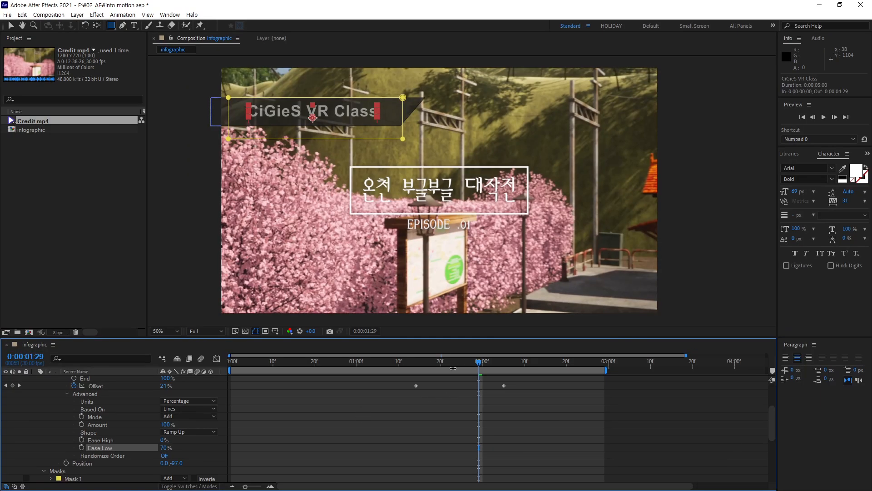
- Play and scrub the composition to examine how the title eases into the bar
key(space)
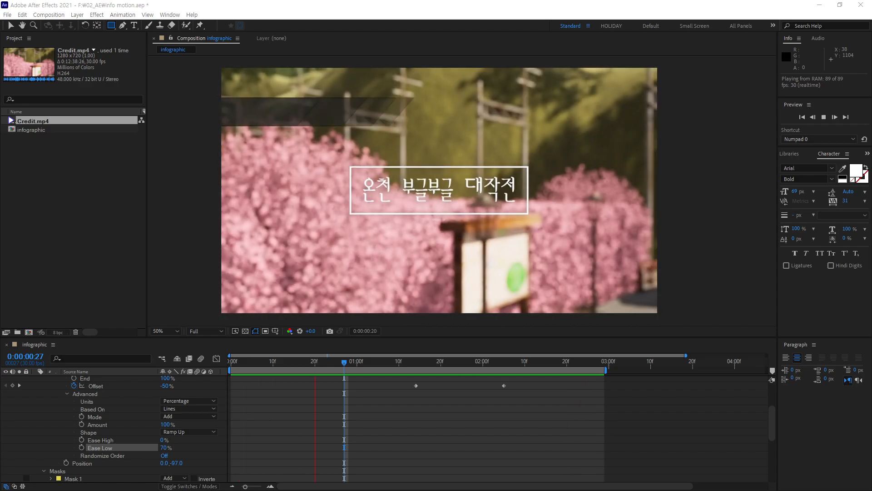
drag(347, 365, 541, 384)
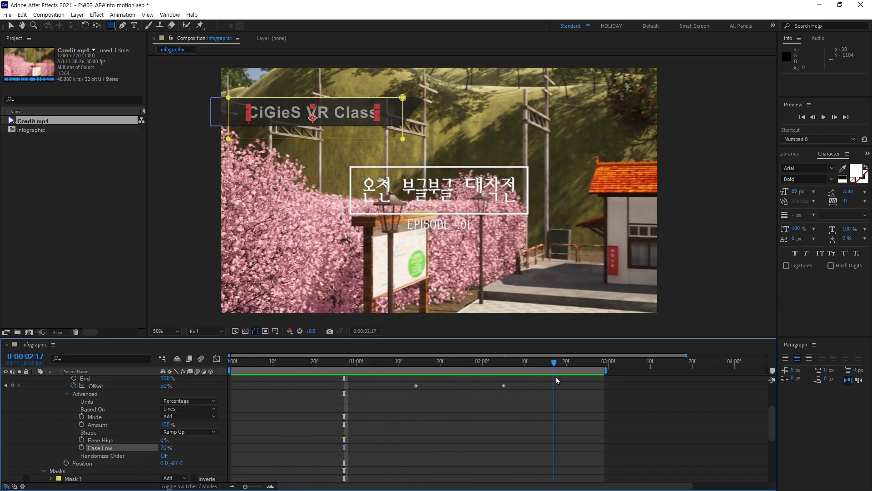
drag(482, 395, 540, 383)
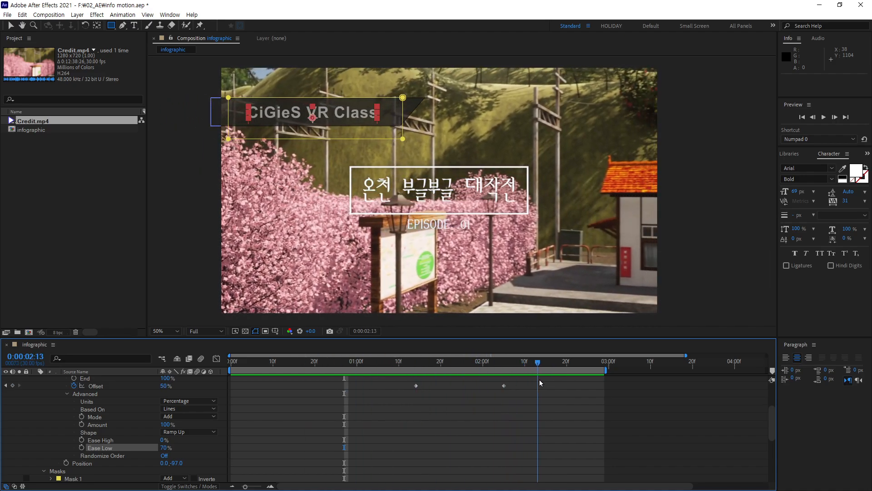
drag(612, 379, 624, 376)
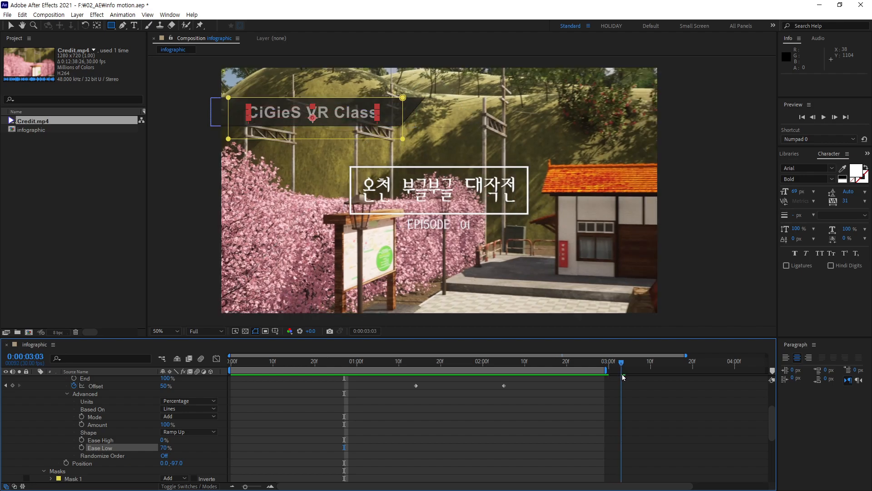
drag(622, 377, 260, 380)
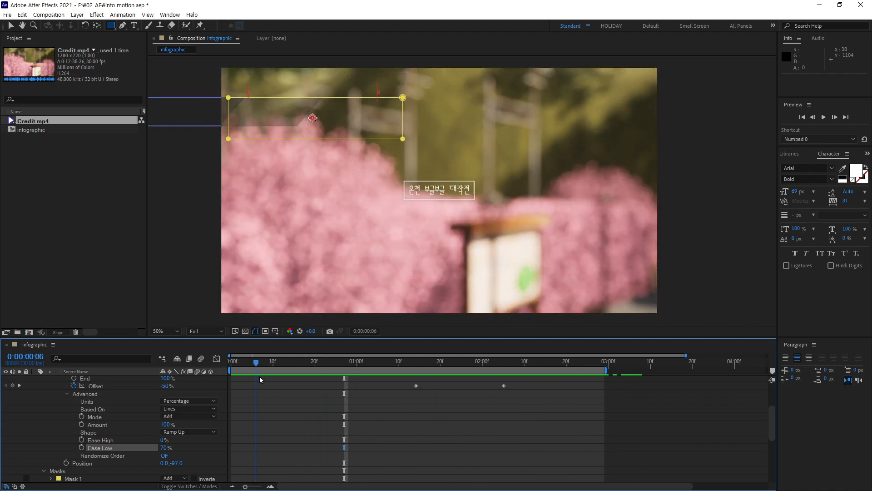
key(space)
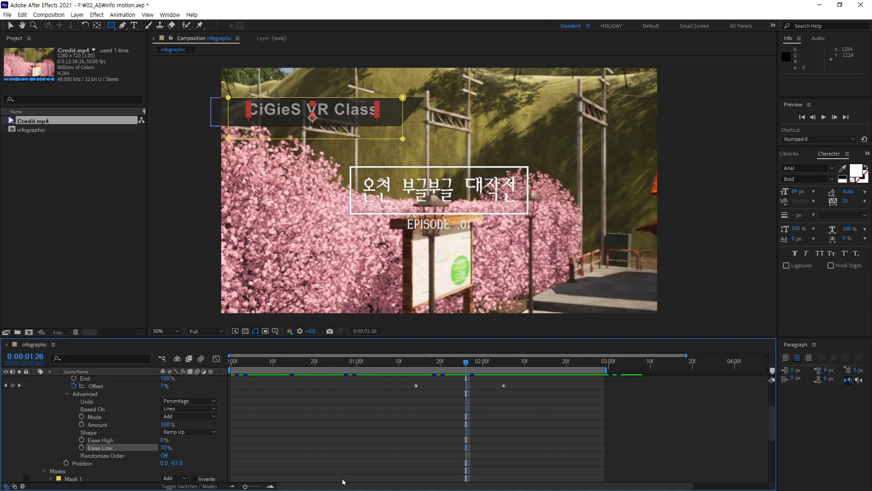
- Show the full composition duration in the timeline, collapse the properties of all six layers, and deselect everything
drag(242, 489, 240, 489)
scroll(145, 437, up, 3)
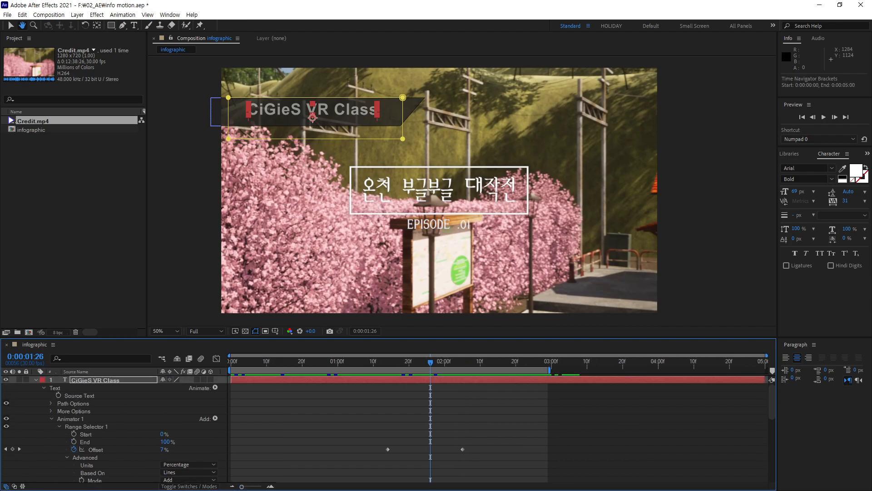
click(37, 380)
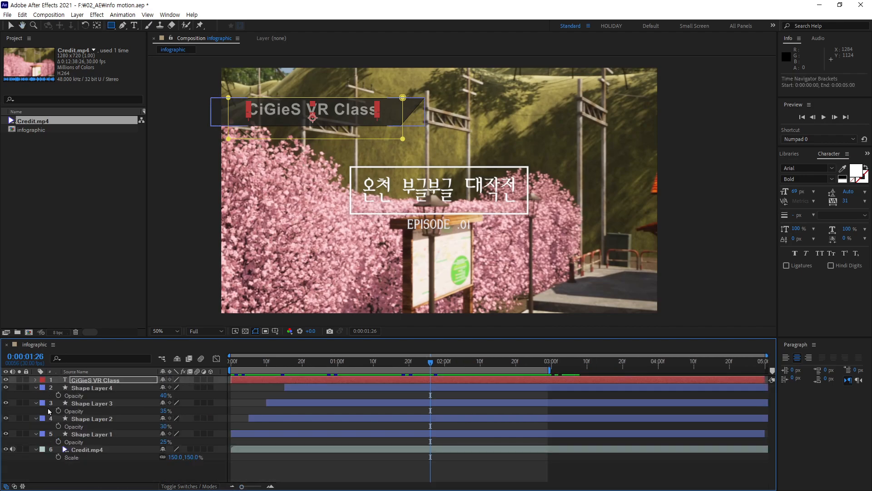
click(35, 387)
click(36, 396)
click(37, 403)
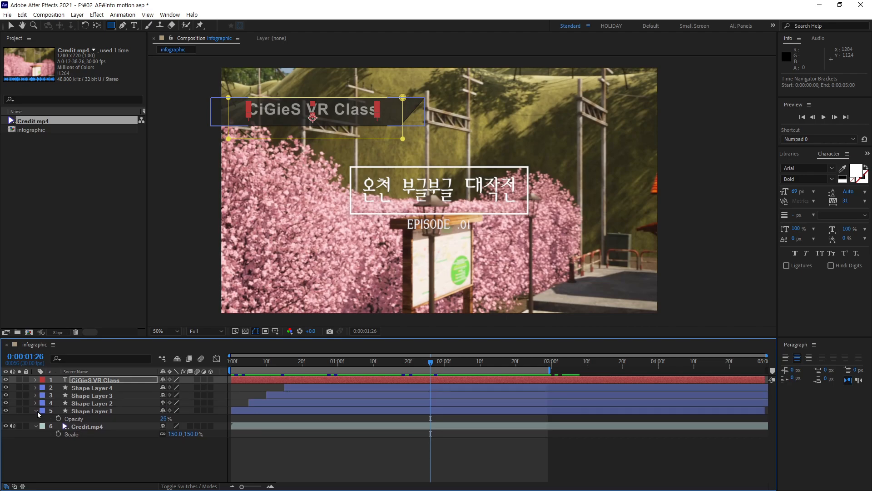
click(36, 410)
click(36, 418)
click(43, 447)
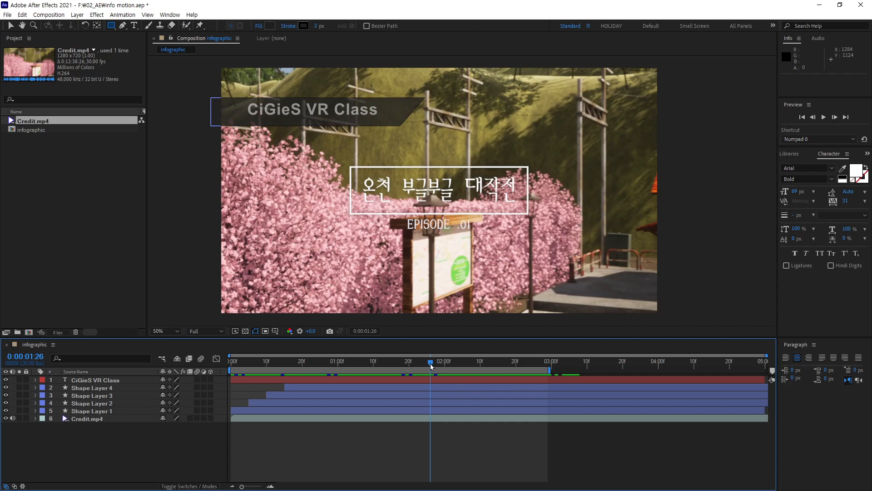
- Replay the bar and title animation from the start, and extend the work area's end to 0:00:04:03
drag(431, 366, 231, 370)
key(space)
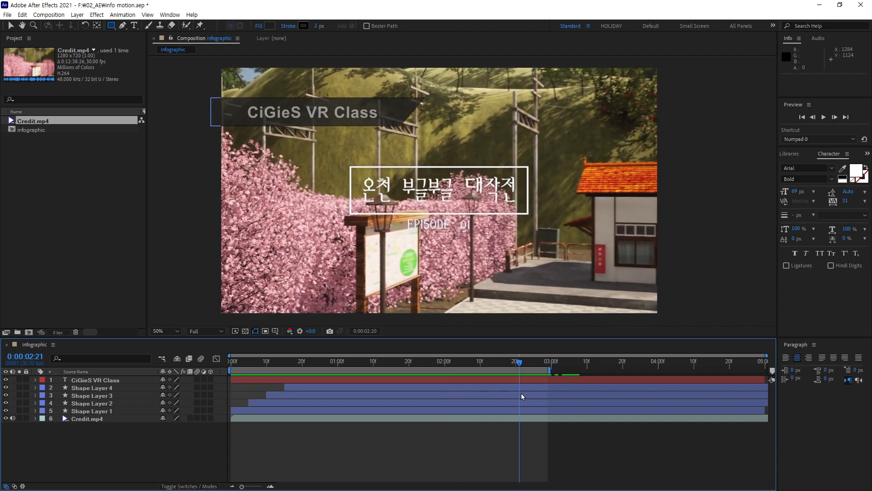
drag(521, 396, 499, 397)
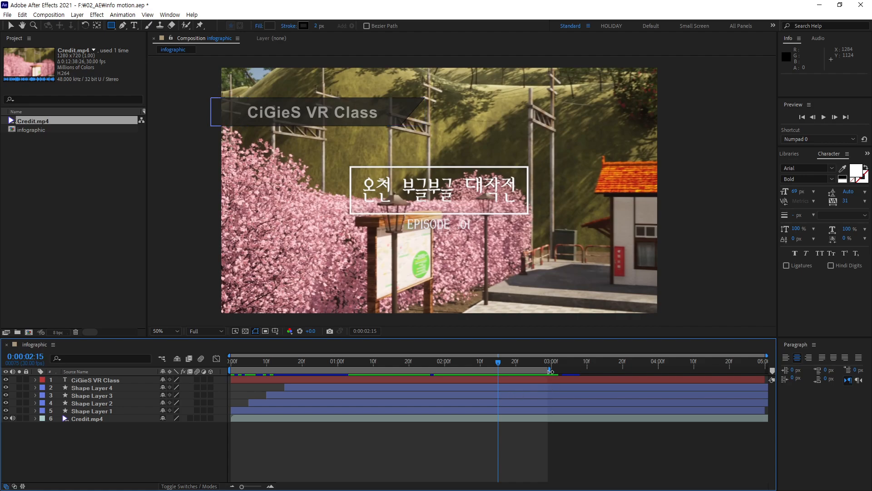
drag(550, 370, 677, 367)
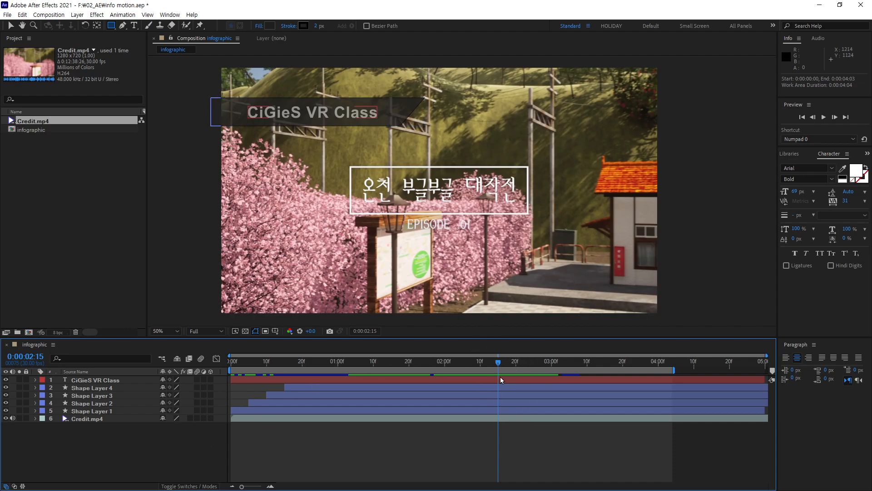
- Pre-compose the CiGieS VR Class title and all four shape layers into a new composition named vrclsaa
click(100, 381)
shift+click(104, 411)
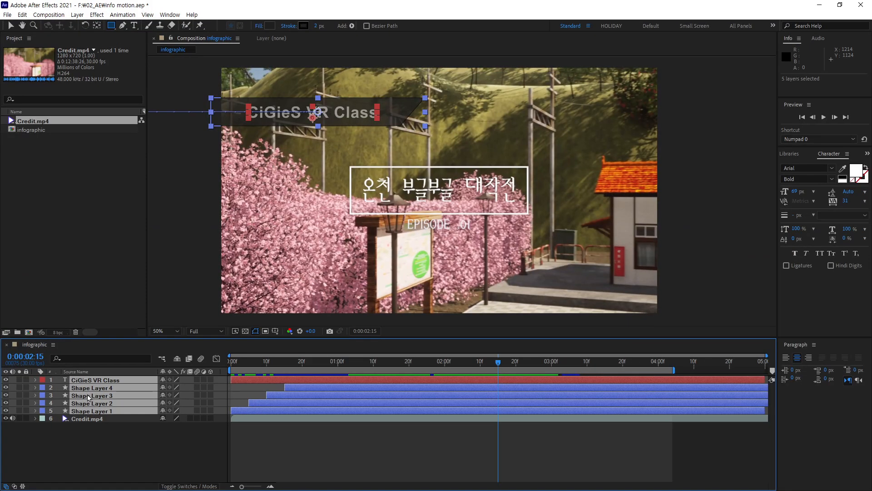
right_click(97, 391)
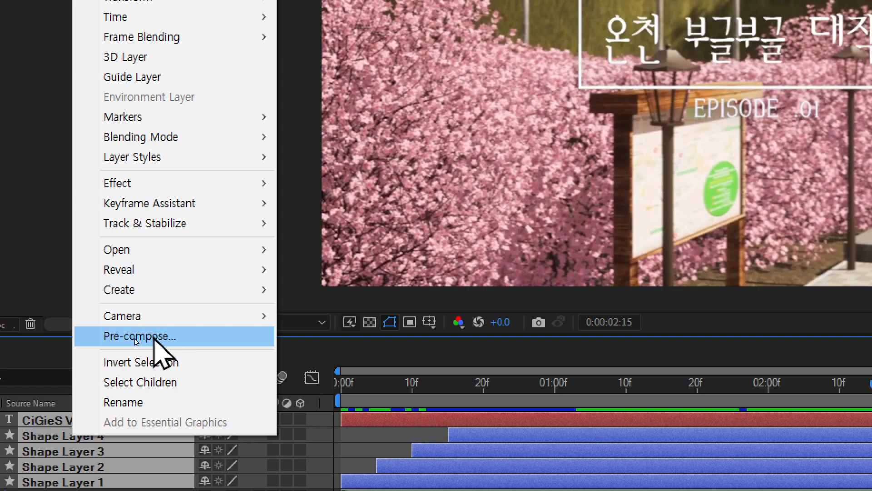
click(132, 337)
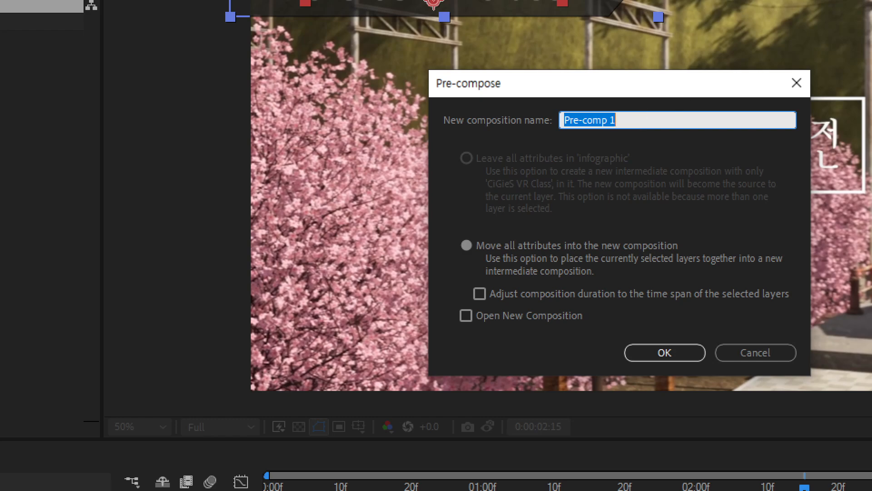
text(vrclsaa)
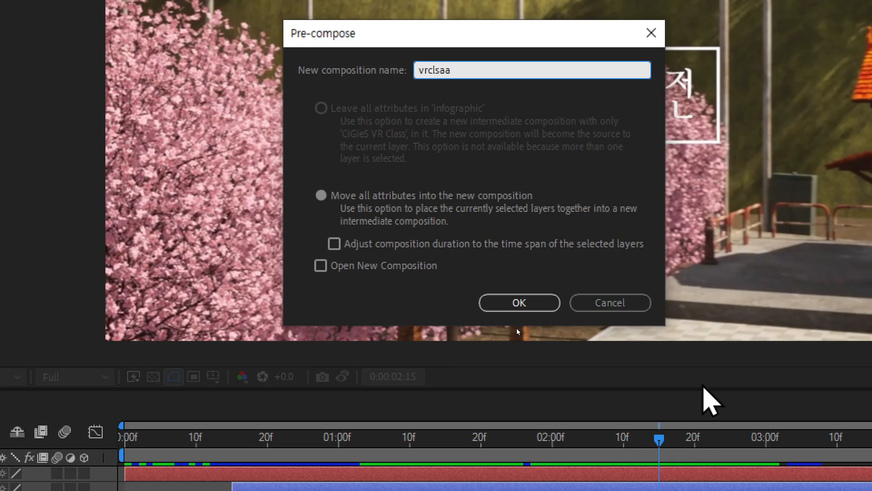
click(517, 354)
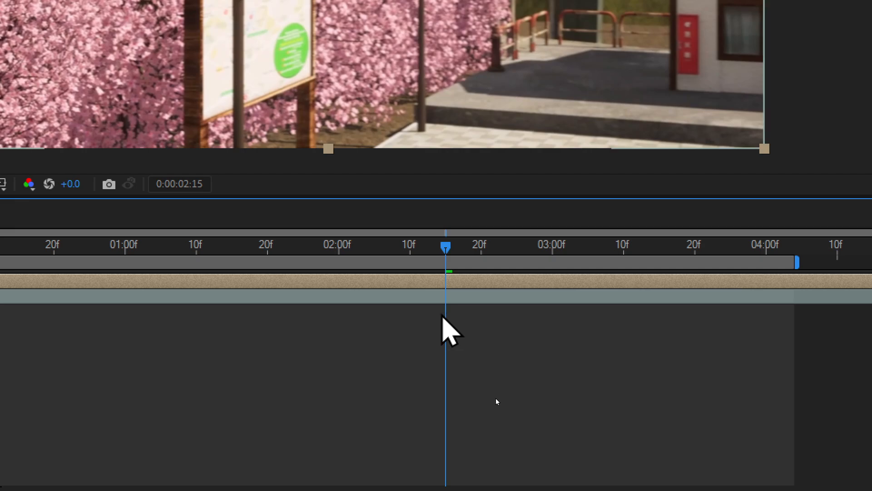
- Trim the vrclsaa layer's out point to the current time, 0:00:02:15
key(q)
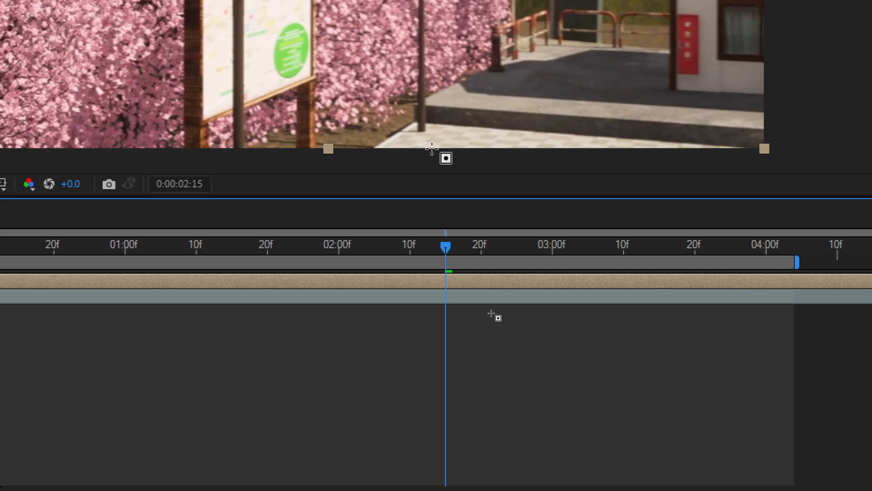
key(alt+bracketright)
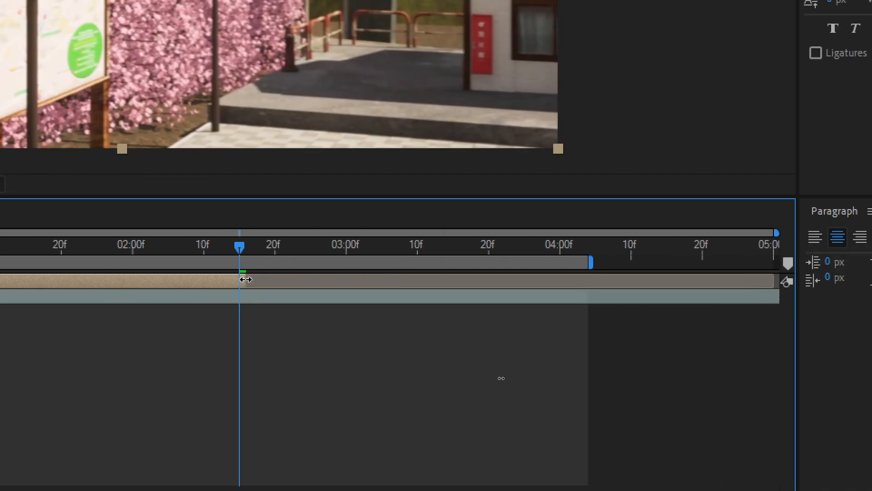
drag(245, 280, 373, 279)
key(alt+bracketright)
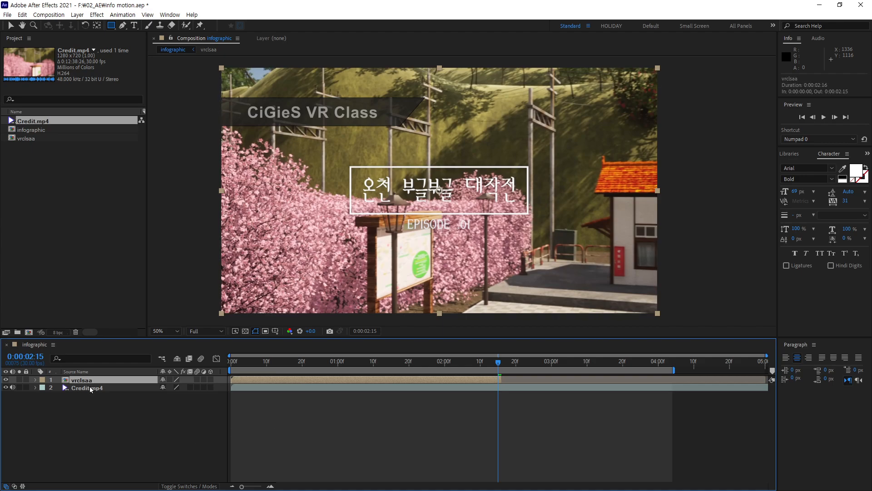
- Duplicate the trimmed vrclsaa layer and display the Stretch column in the timeline
key(ctrl+d)
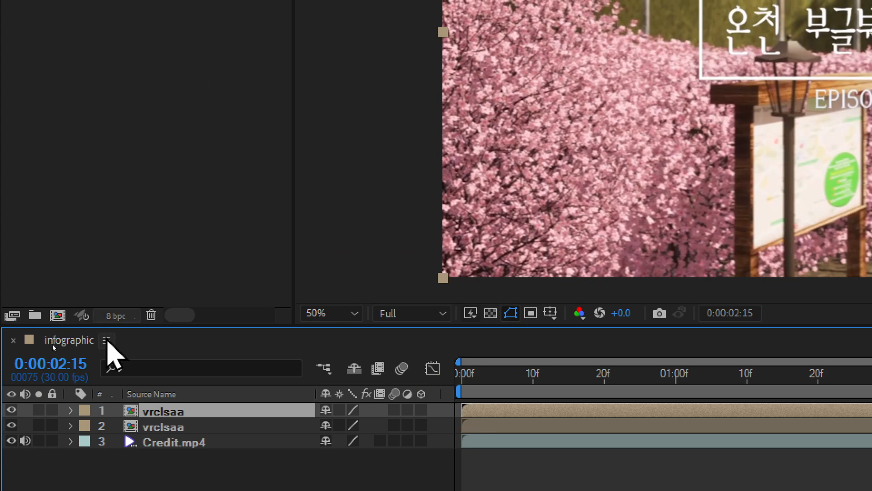
click(107, 202)
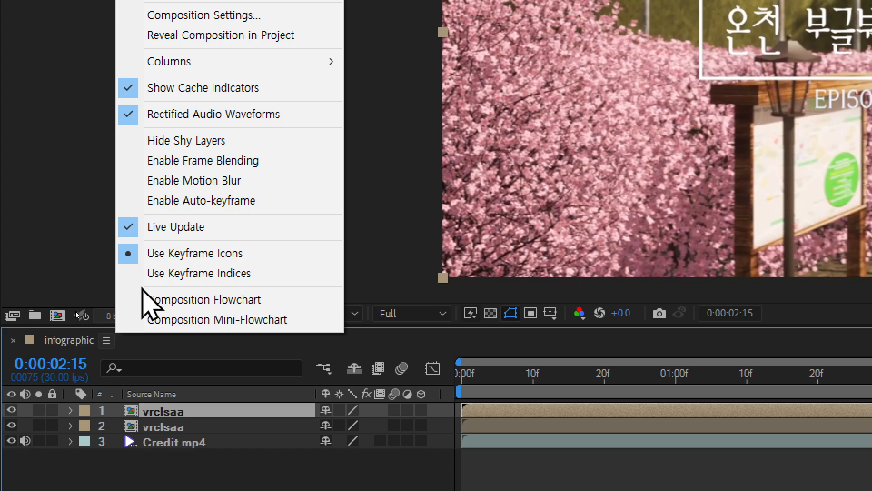
mouse_move(289, 64)
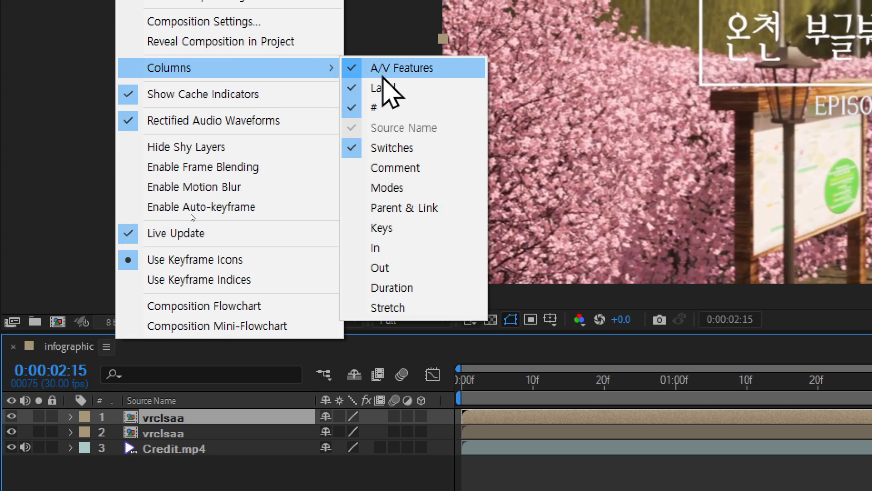
click(403, 309)
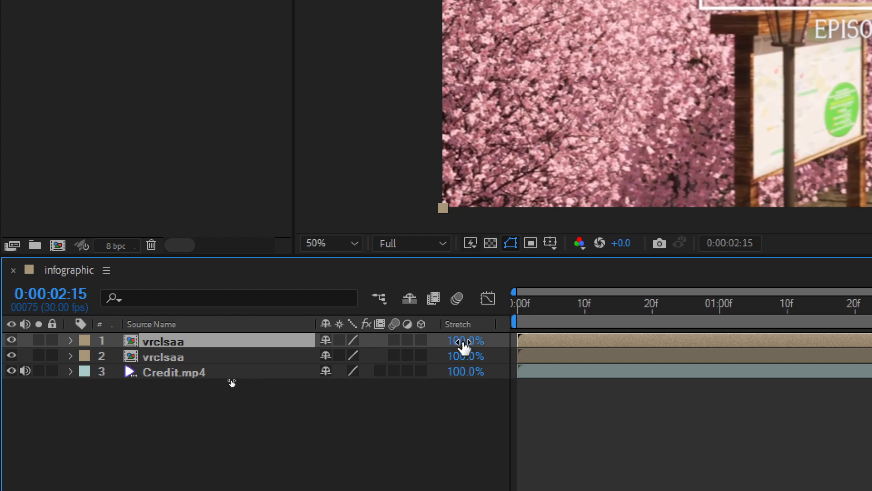
- Reverse the upper vrclsaa copy by setting its time stretch factor to -100
click(464, 346)
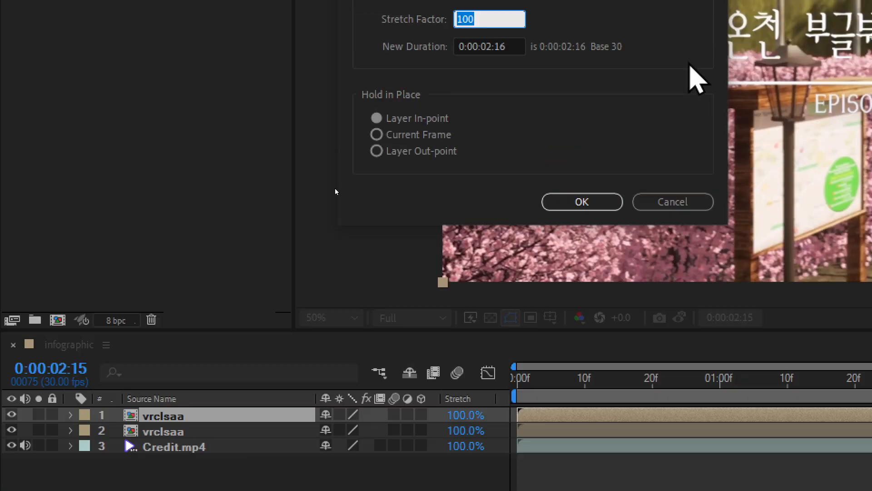
text(-)
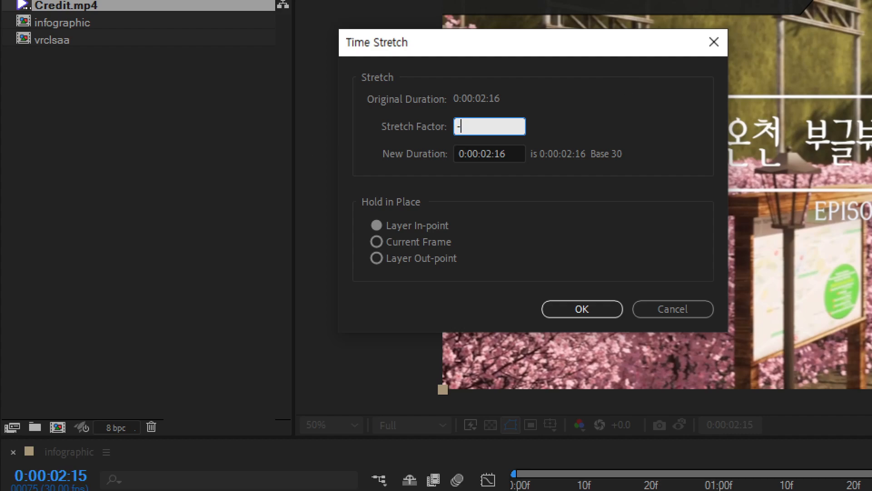
text(100)
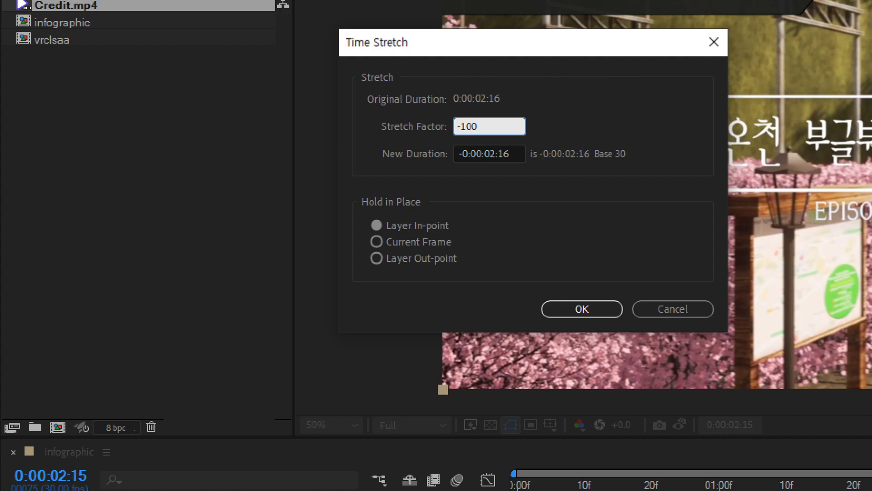
key(Return)
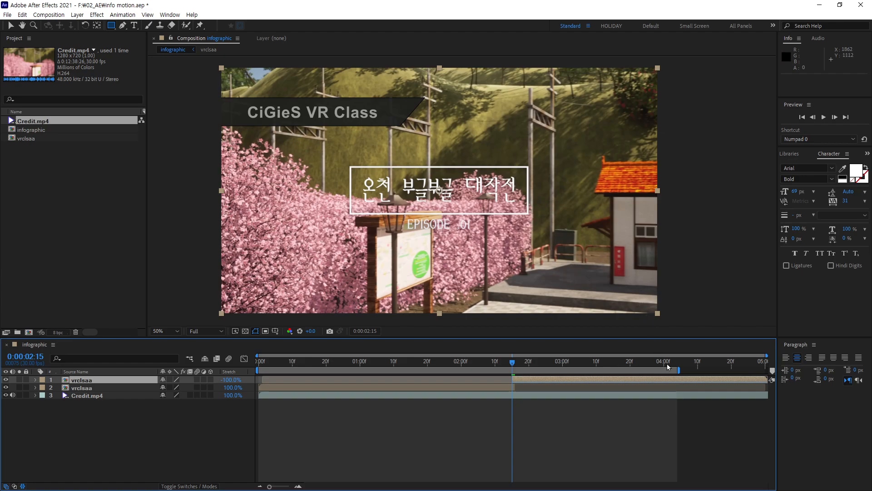
- Extend the work area to the end of the composition and play the forward and reversed title animation from the start
drag(680, 370, 801, 375)
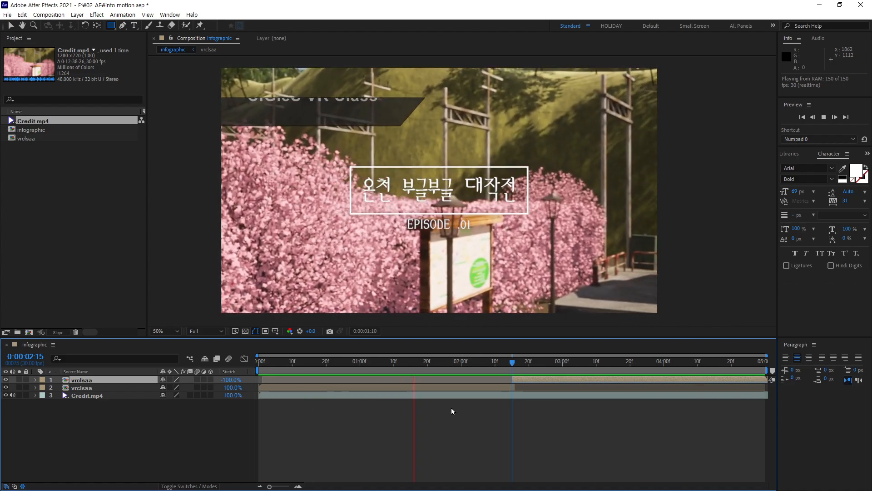
click(515, 367)
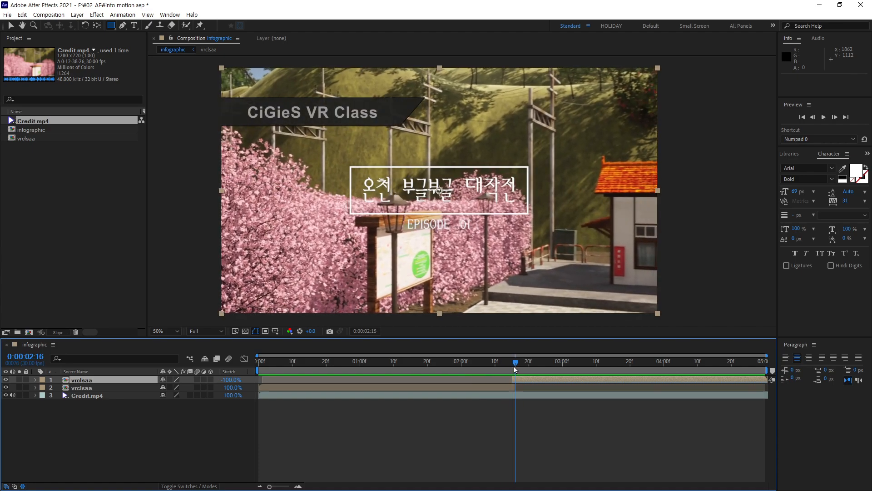
drag(515, 367, 258, 367)
key(space)
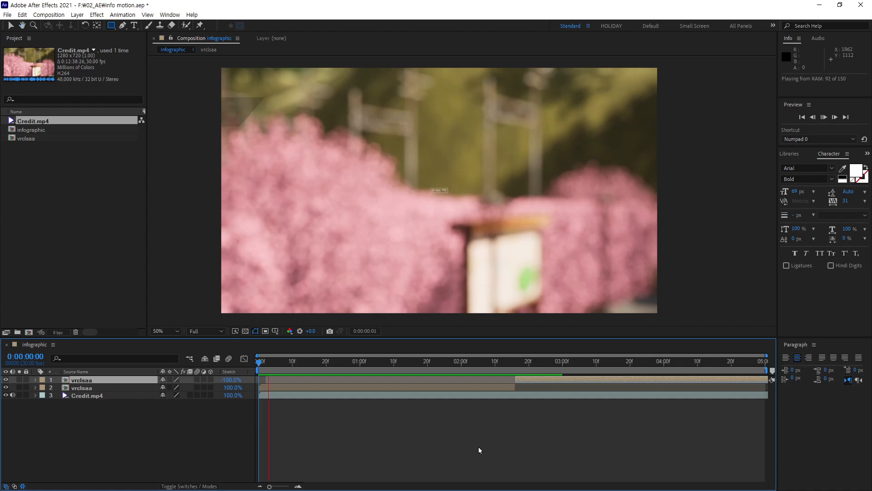